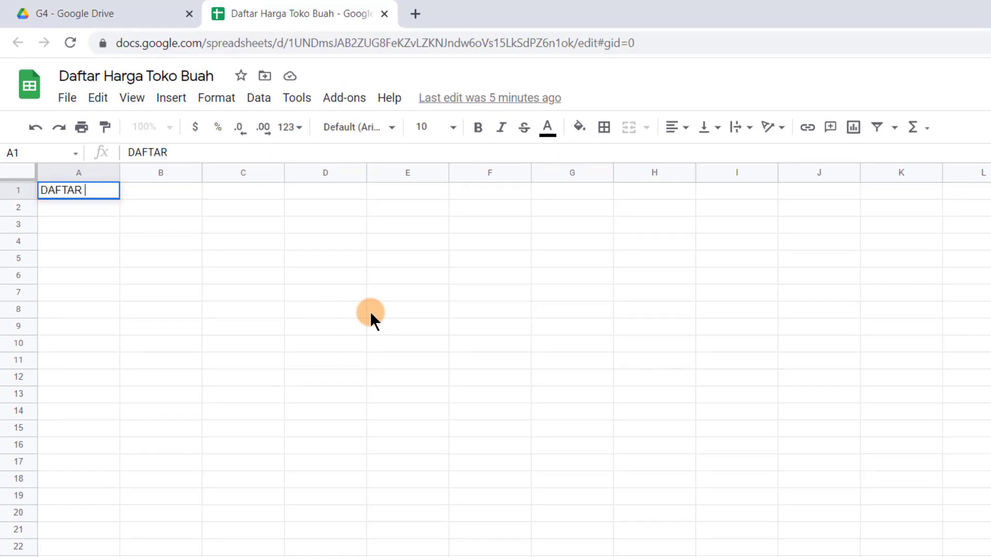
Complete the title "DAFTAR HARGA TOKO BUAH" in cell A1 and enter the label "Tanggal :" in A3.
type("HARGA TOK")
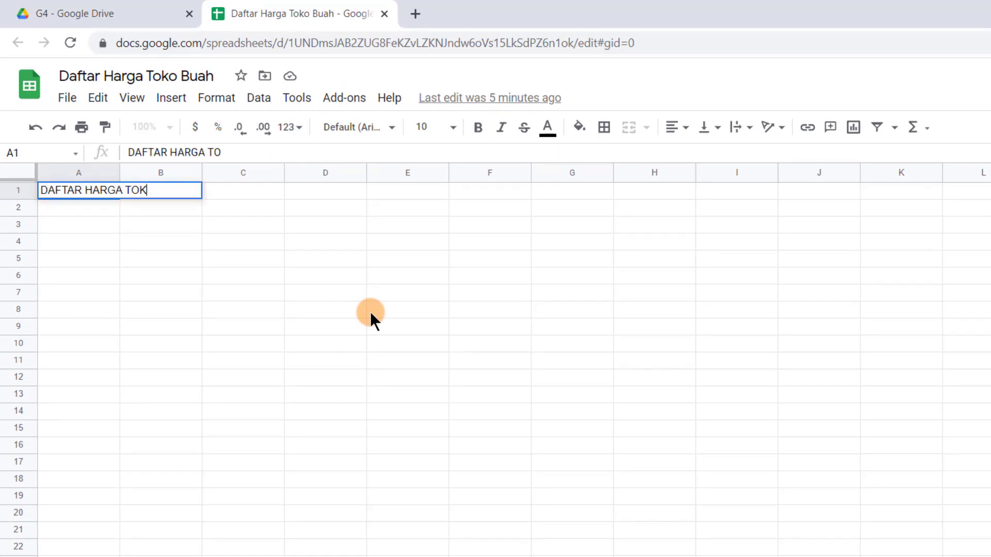
type("O BUAH")
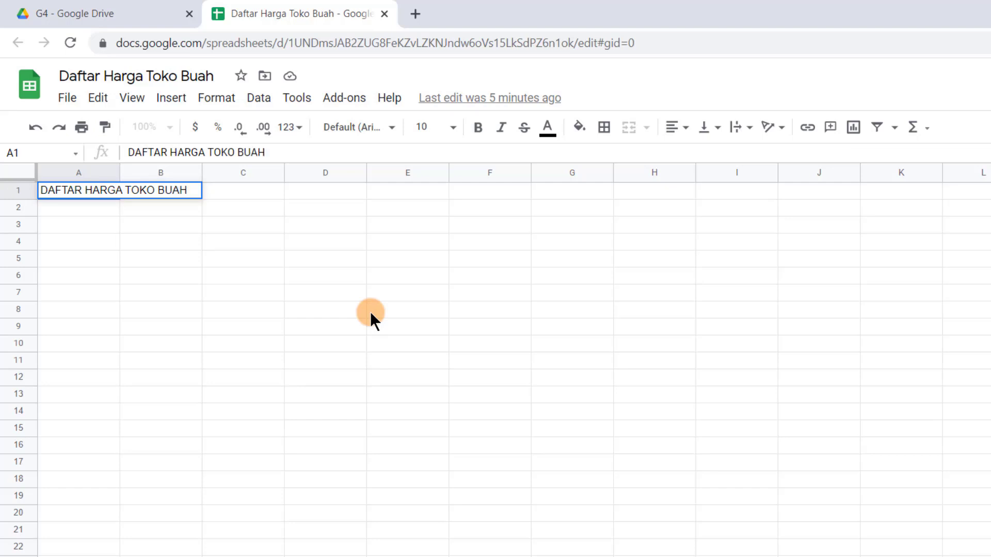
key("Return")
key("Return")
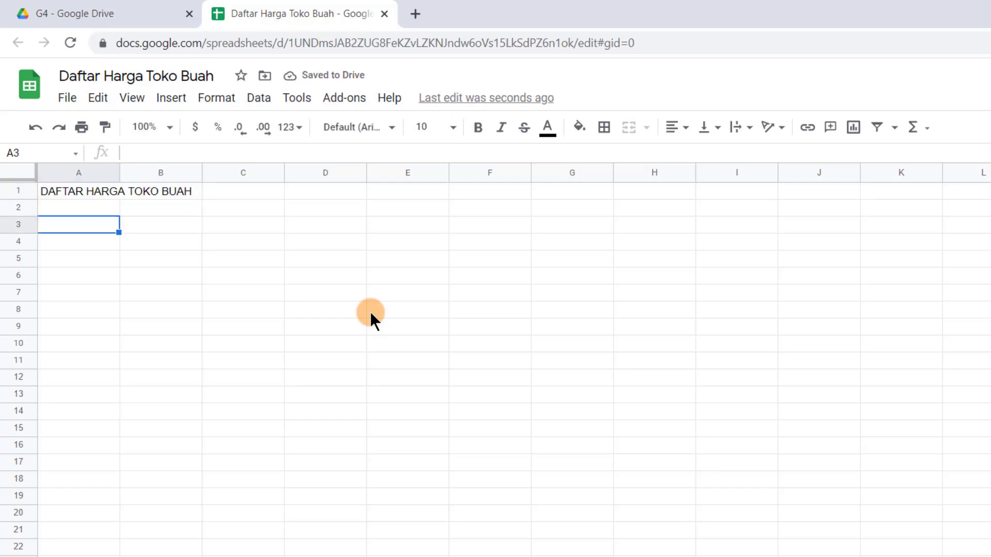
type("Tanggal :")
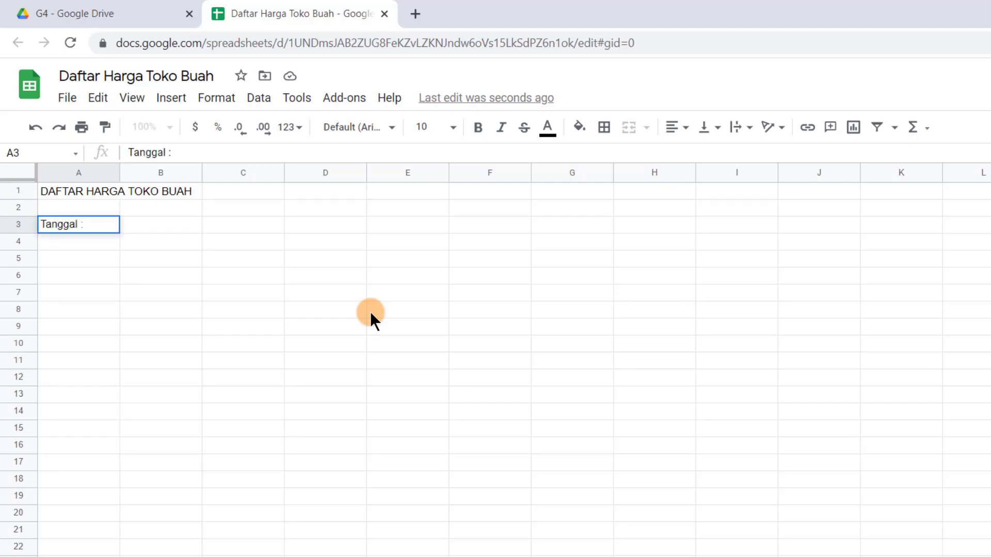
key("Return")
key("Return")
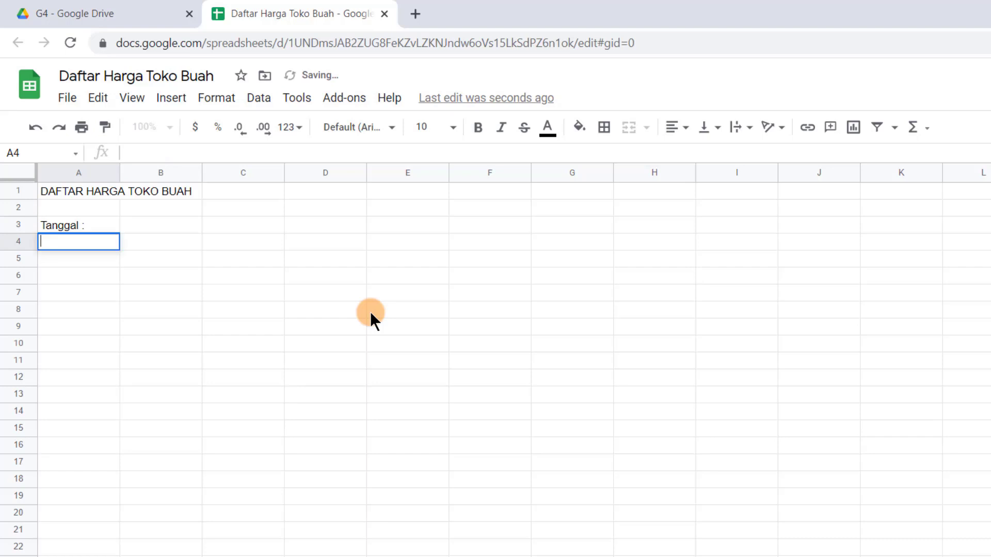
key("Return")
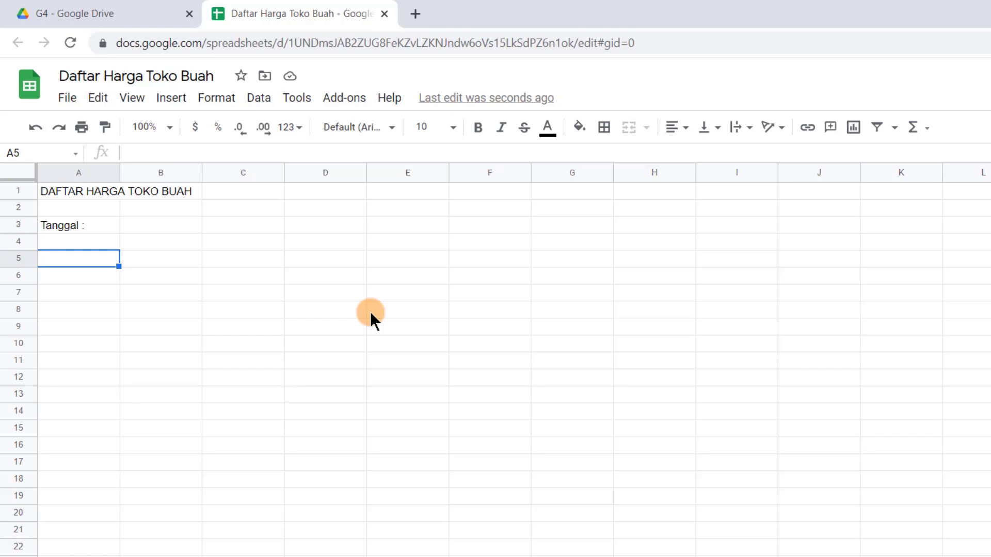
Enter the column headers NO, NAMA BUAH and GAMBAR in cells A5 to C5.
type("NO")
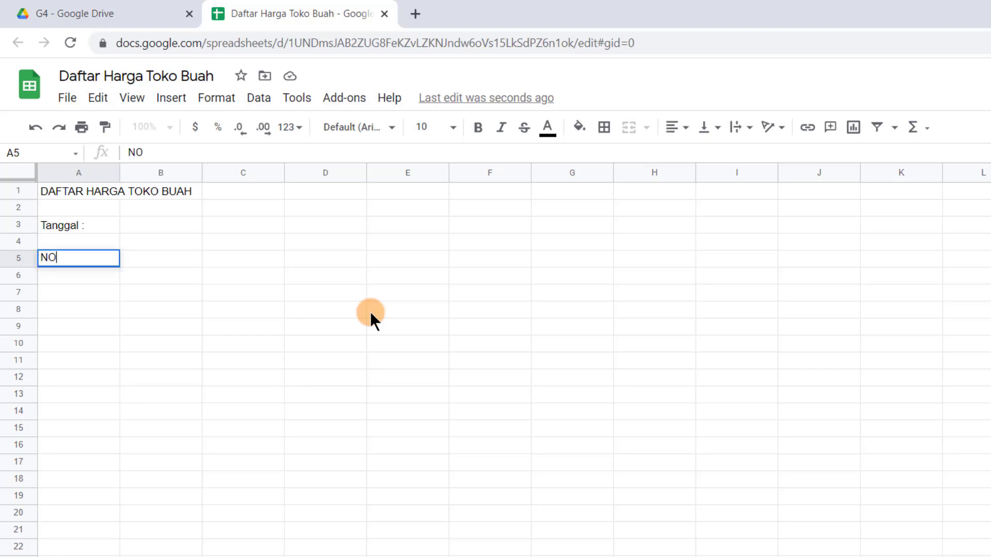
key("Tab")
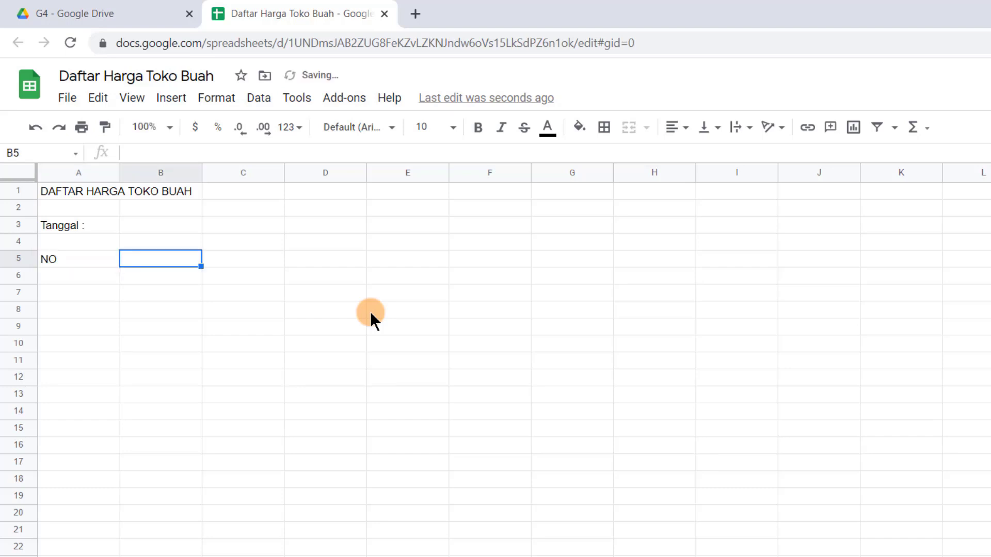
type("N")
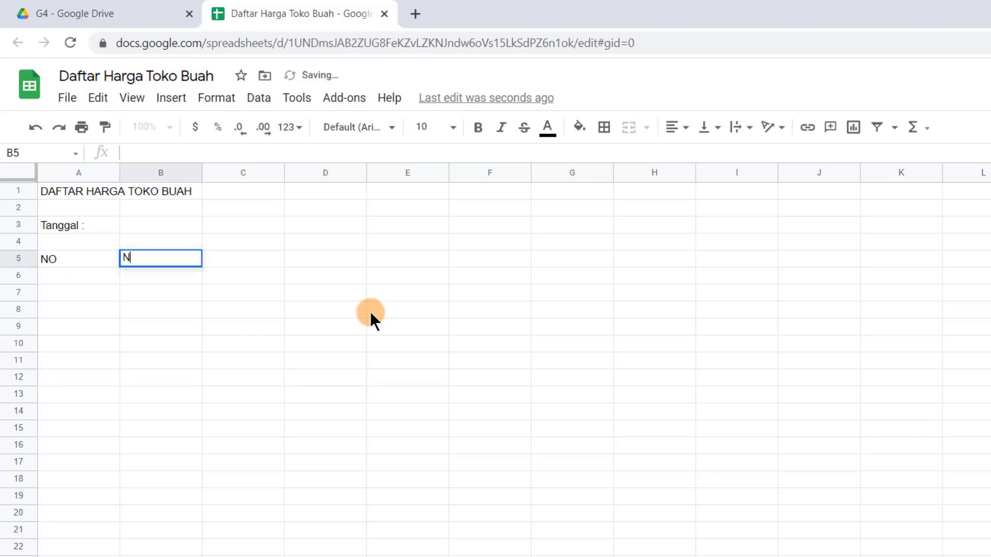
type("AMA BUAH")
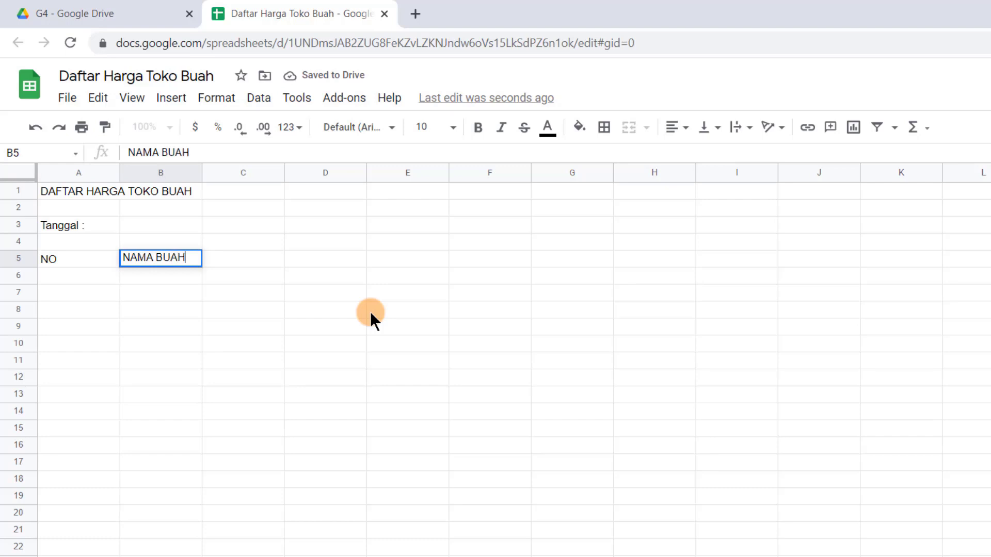
key("Tab")
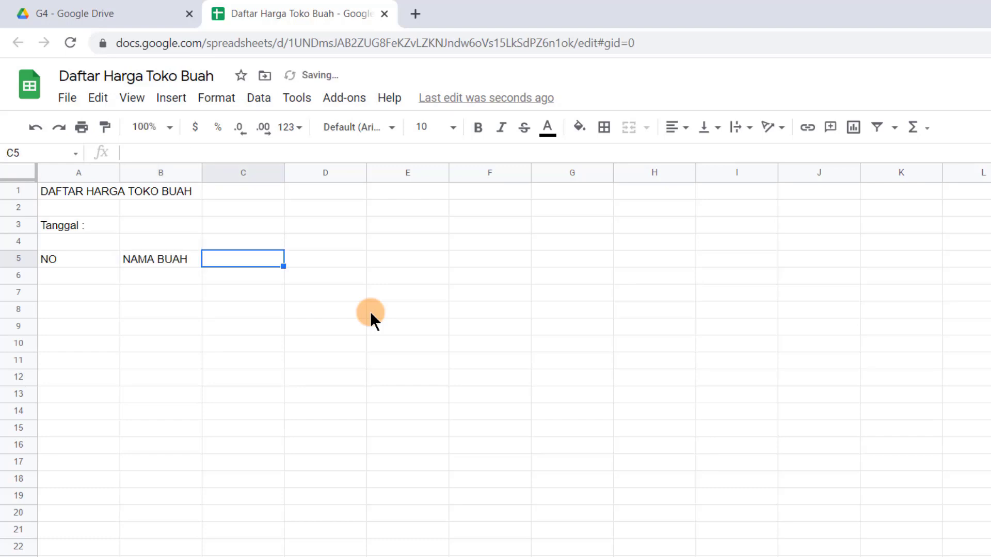
type("GAMBAR")
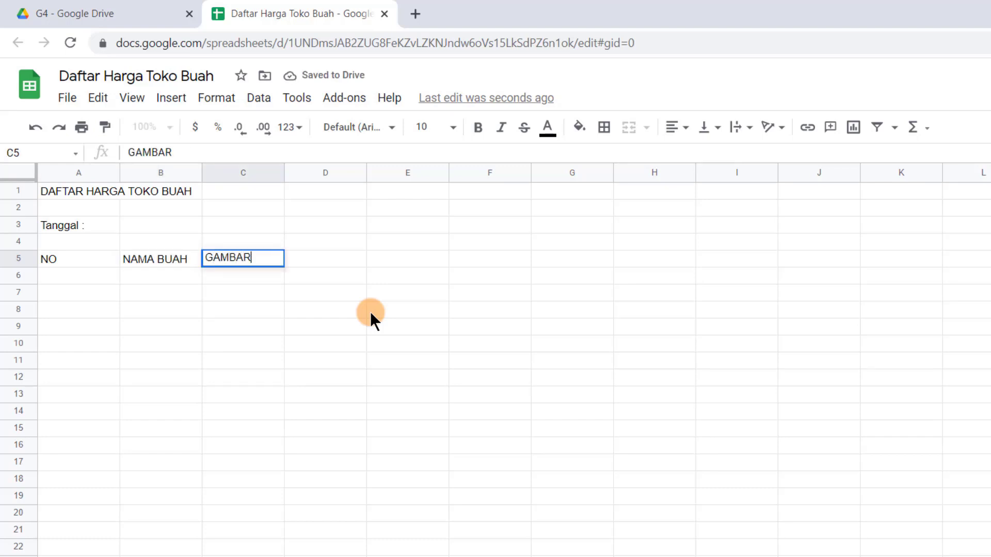
key("Tab")
Add the headers HARGA (RP), HARGA ($) and DISKON in cells D5 to F5.
type("HARG")
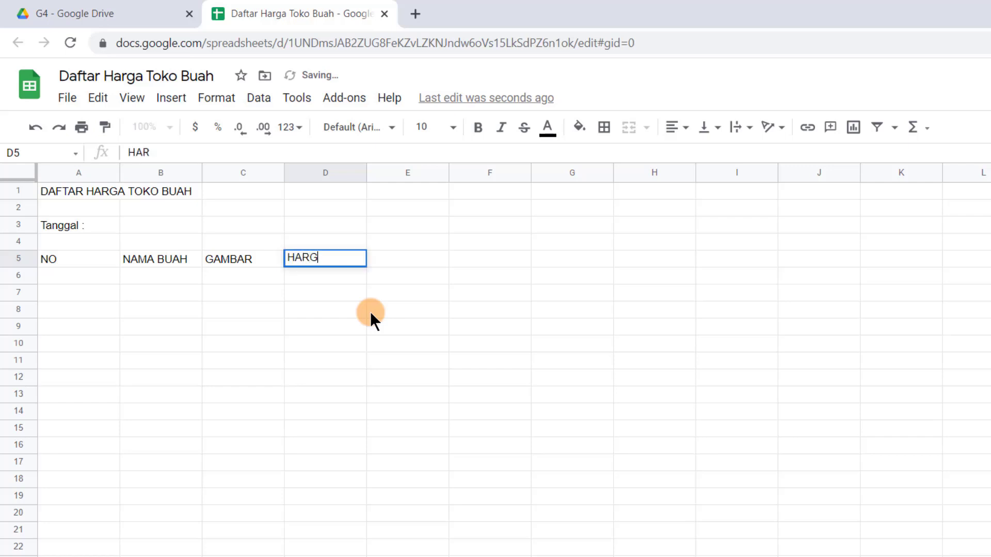
type("A (")
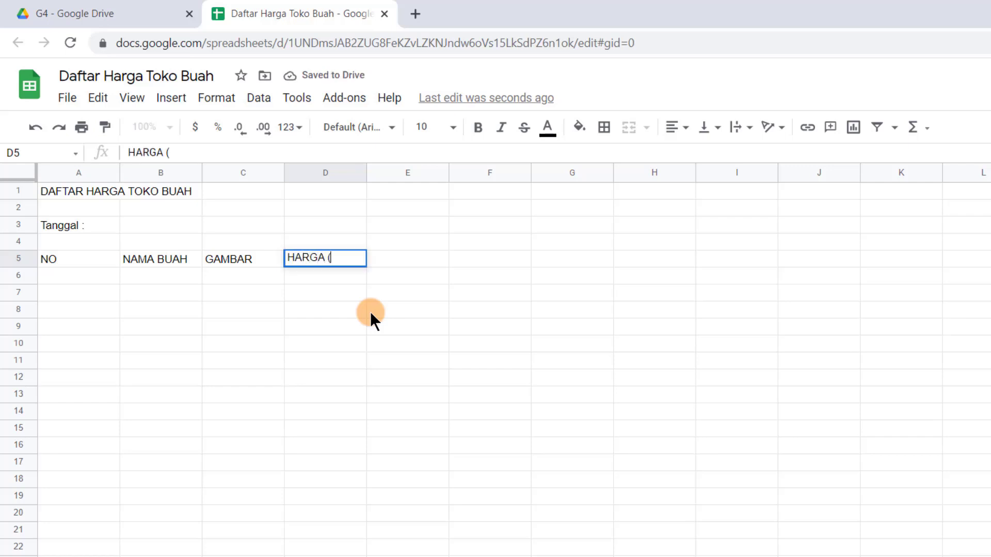
type("RP)")
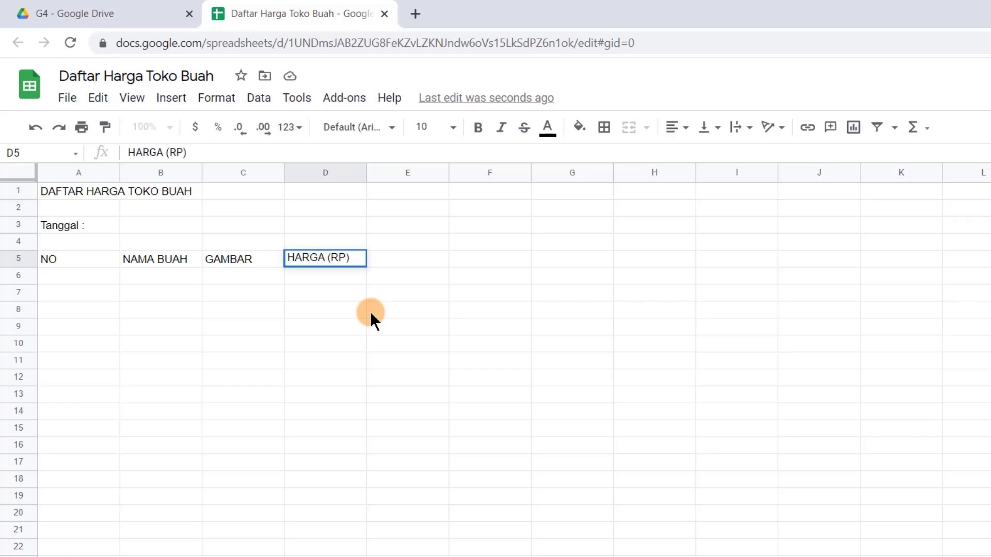
key("Tab")
type("HARG")
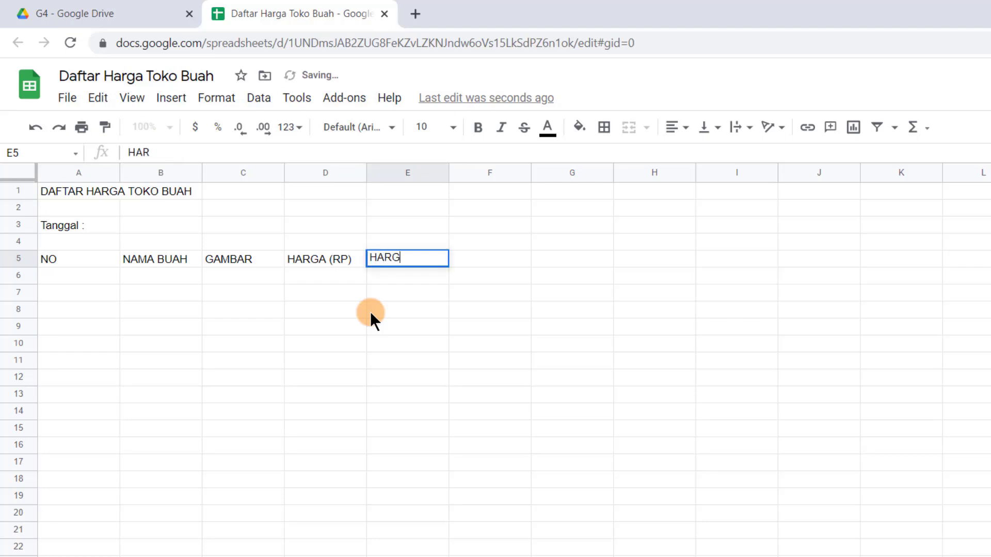
type("A (")
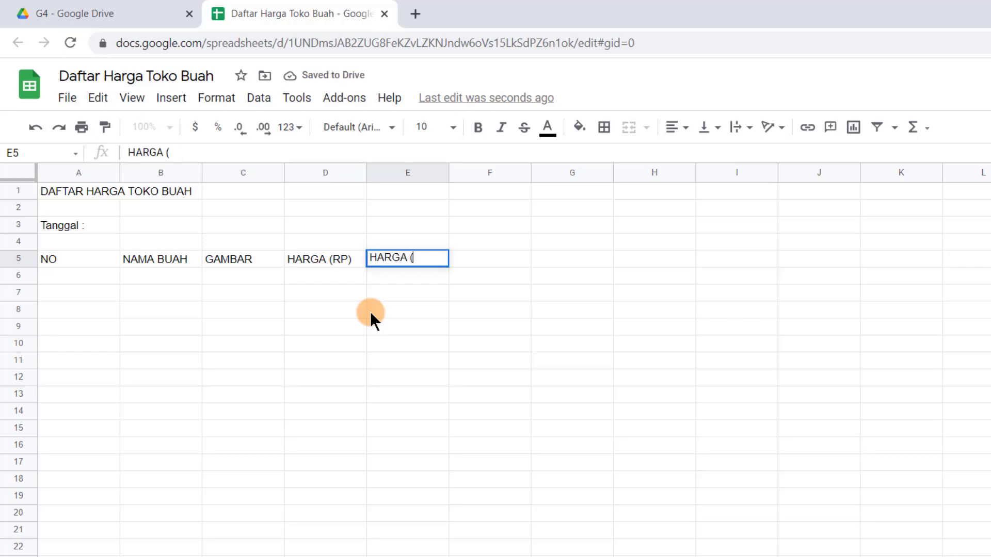
type("$)")
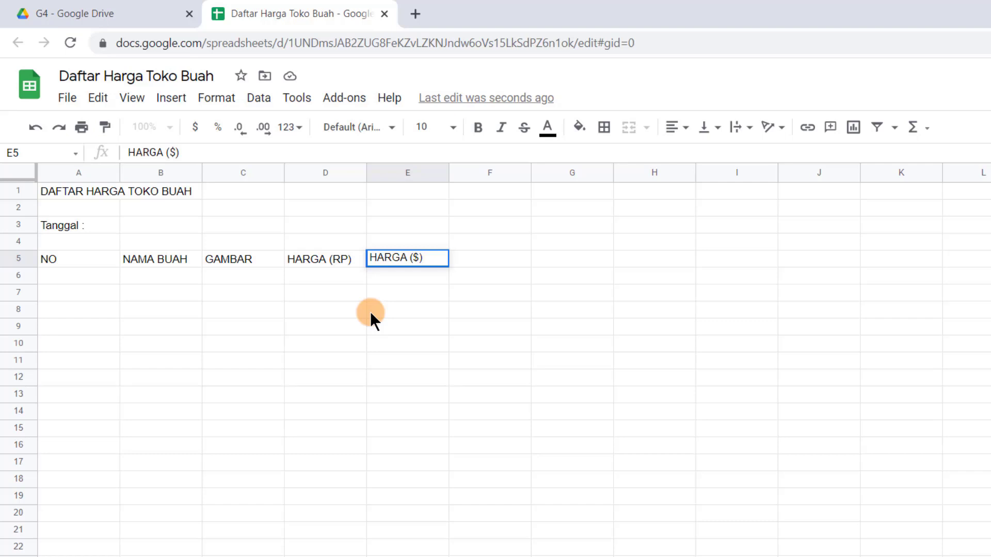
key("Tab")
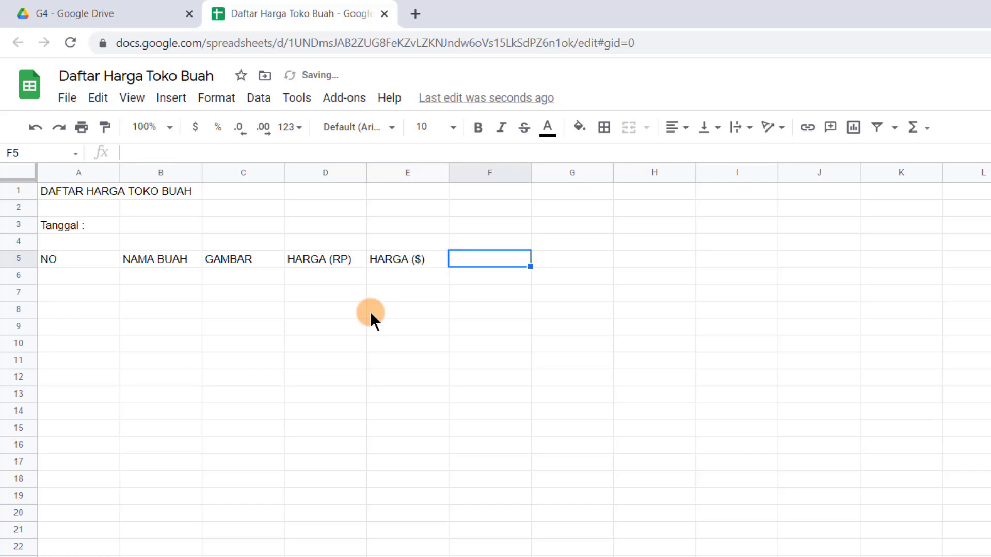
type("DI")
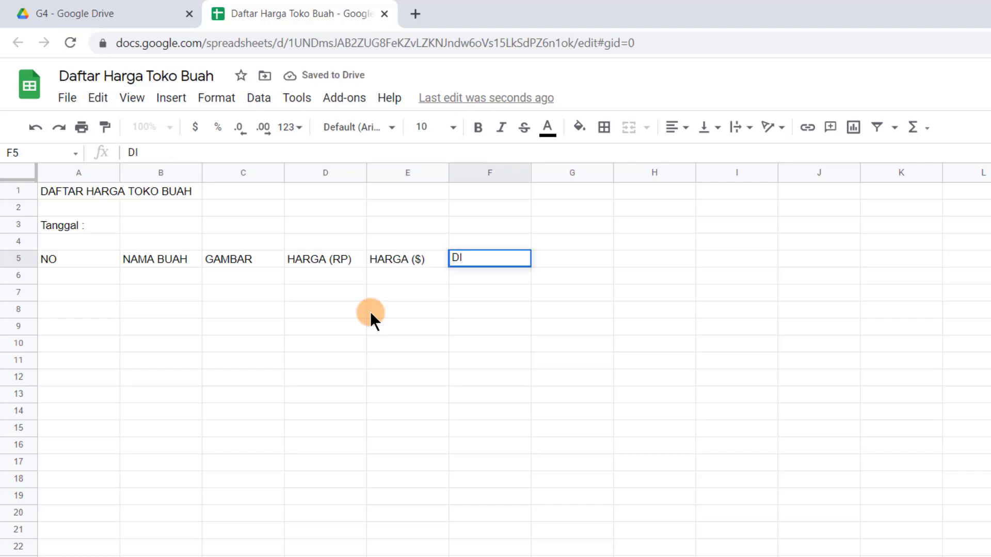
type("SKON")
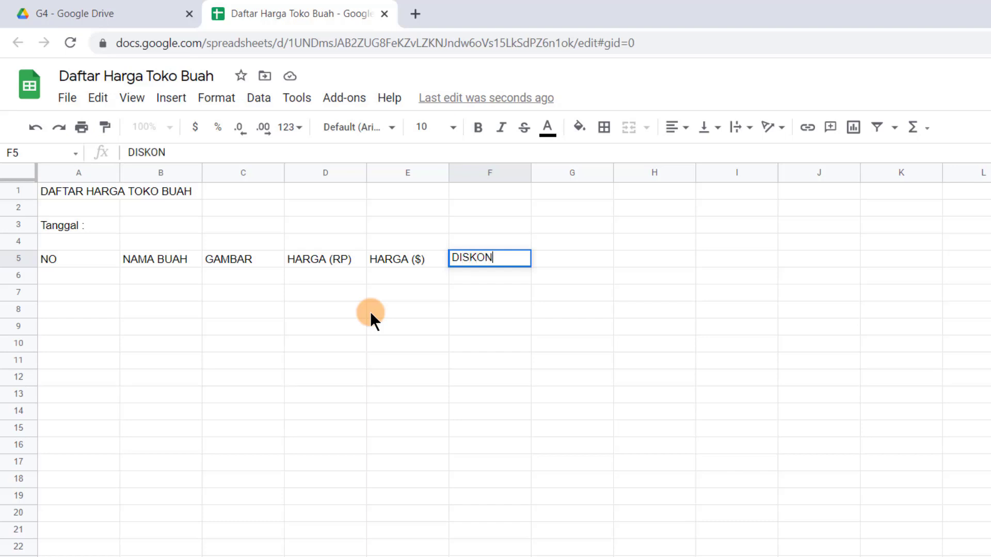
key("Return")
Number the first three rows under the NO header 1, 2 and 3 in cells A6 to A8.
key("Left")
key("Left")
key("Left")
key("Left")
key("Left")
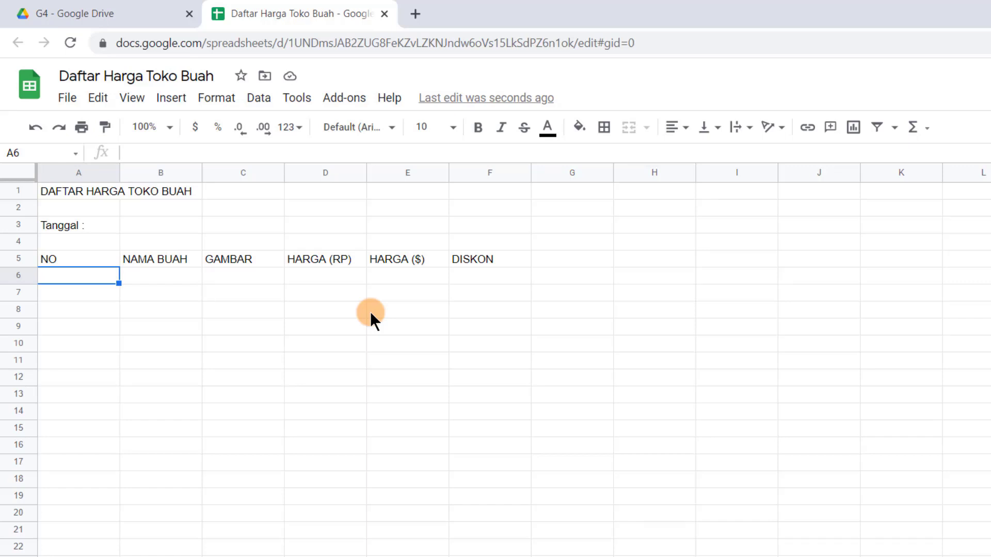
type("1")
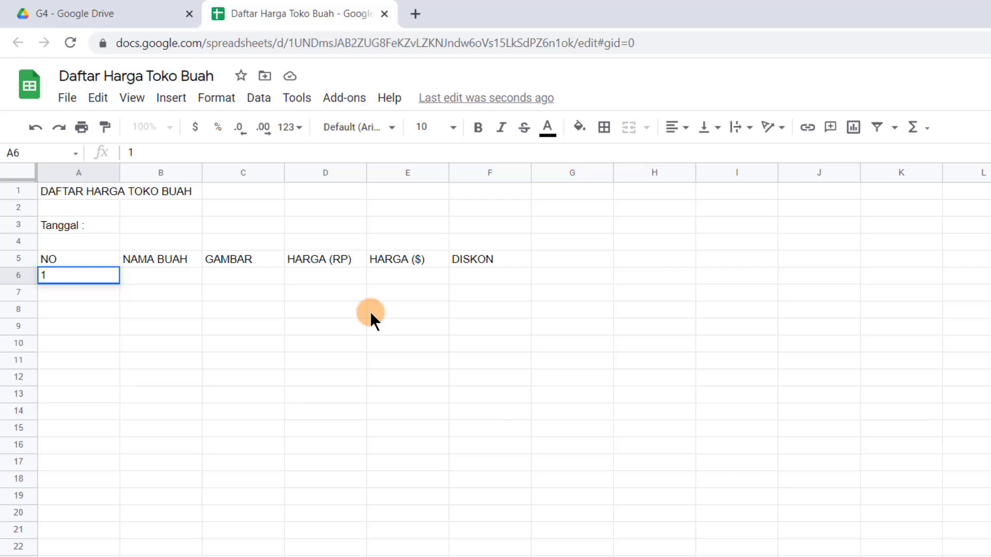
key("Return")
type("2")
key("Return")
type("3")
key("Return")
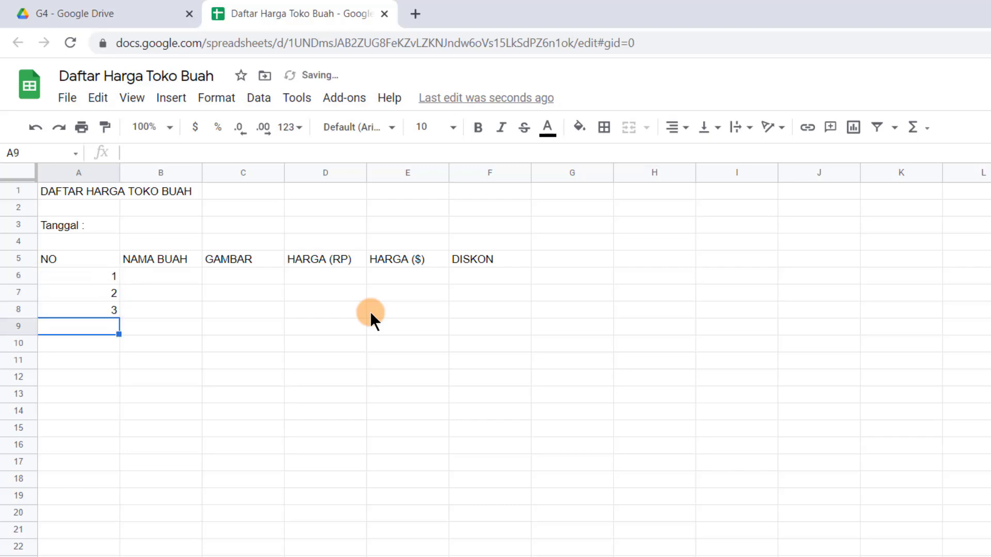
Fill the NAMA BUAH column with Jeruk, Anggur and Apel in cells B6 to B8.
key("Up")
key("Up")
key("Up")
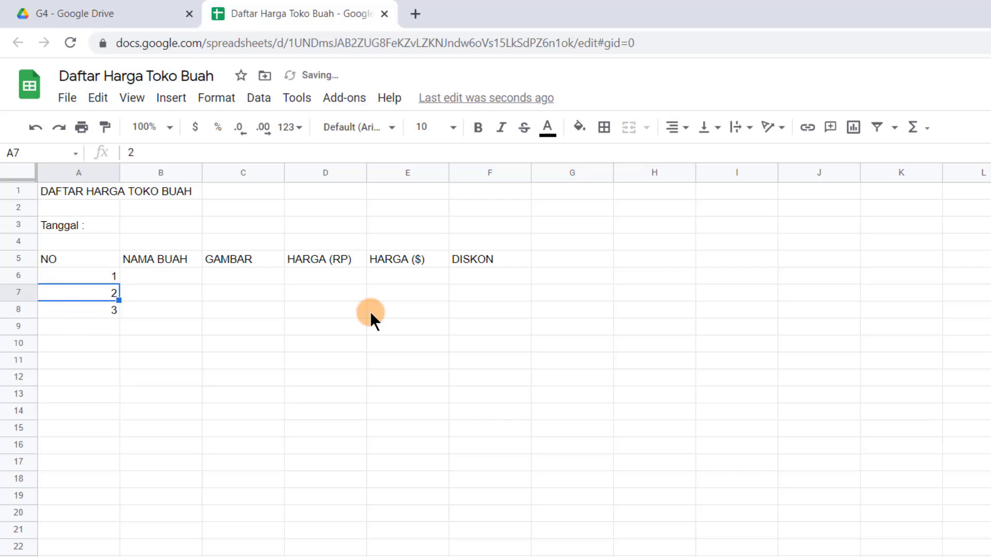
key("Right")
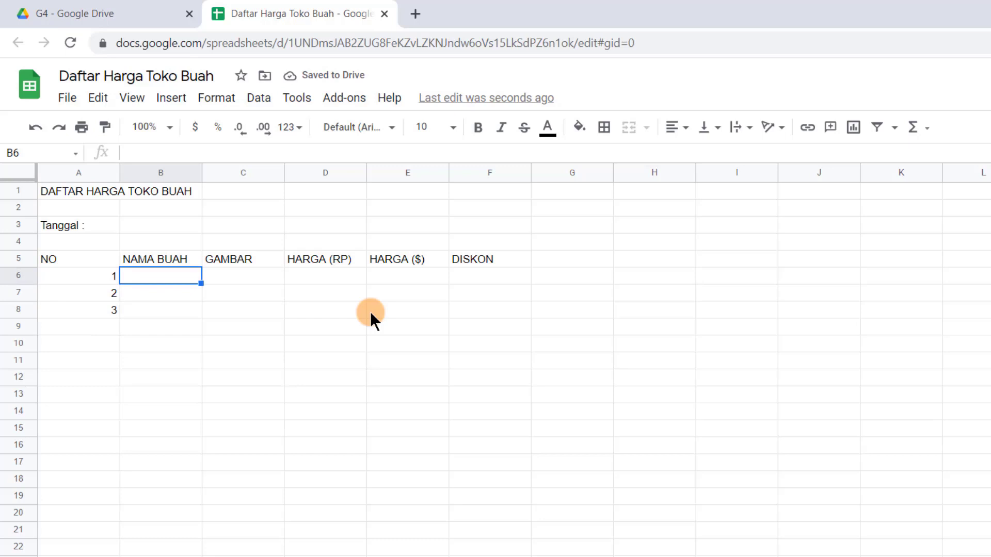
type("J")
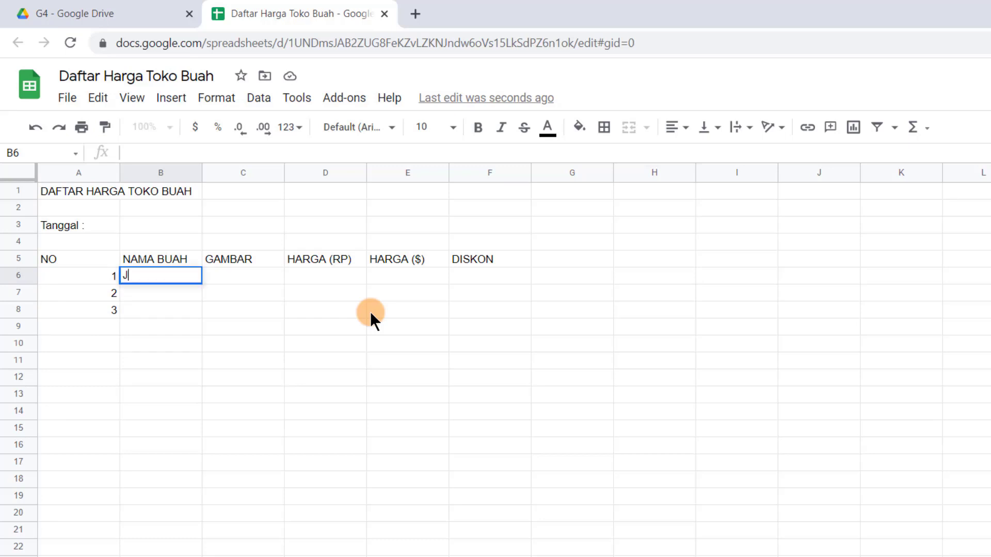
type("eri")
type("uk")
key("Return")
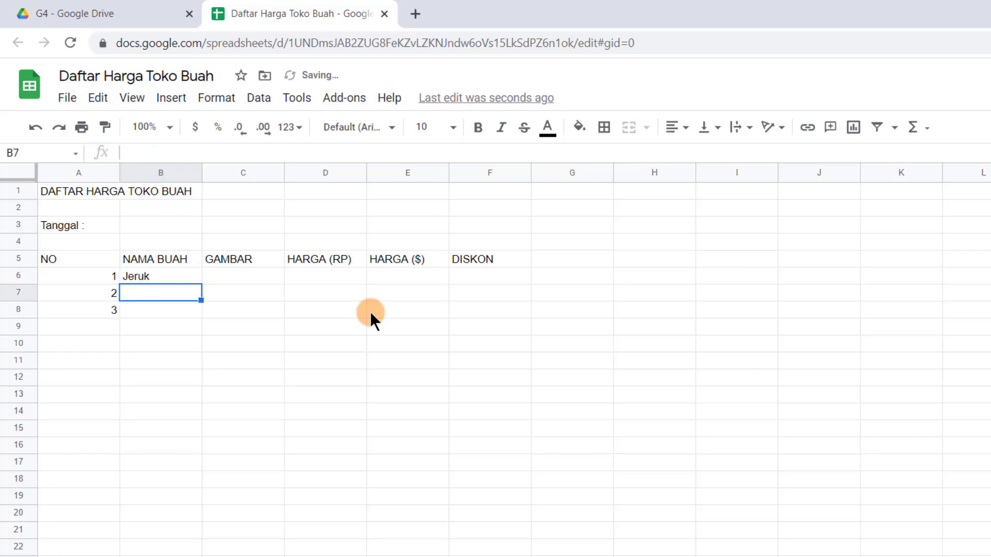
type("Anggur")
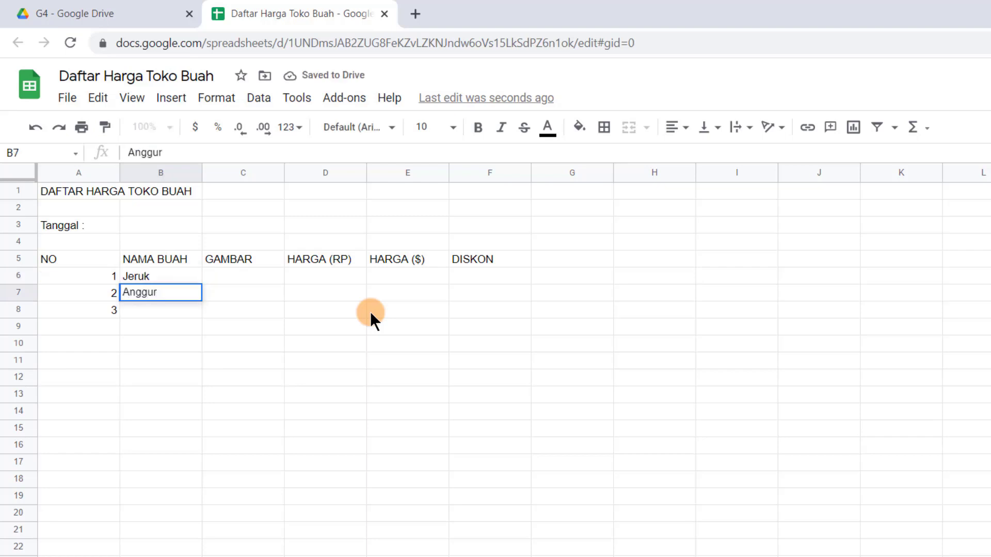
key("Return")
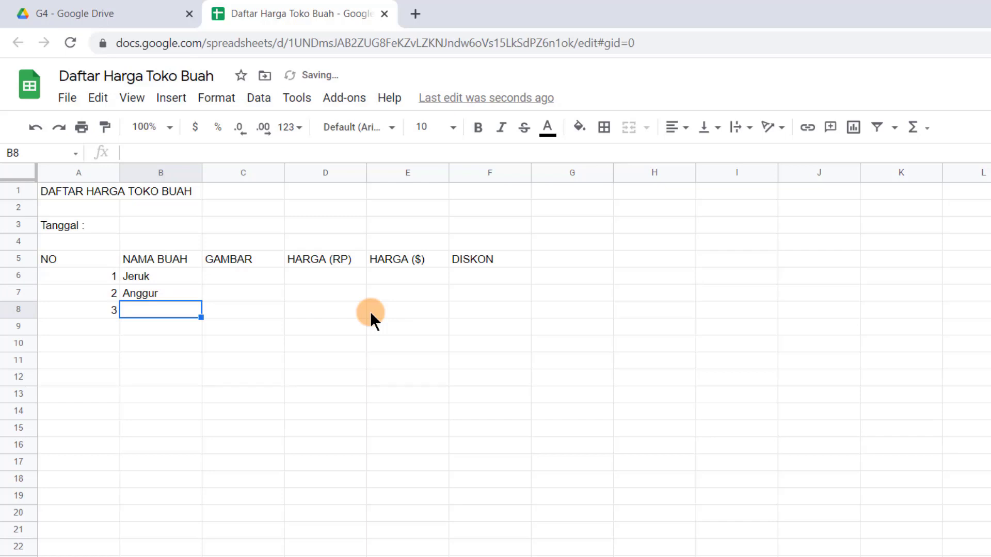
type("Apel")
key("Return")
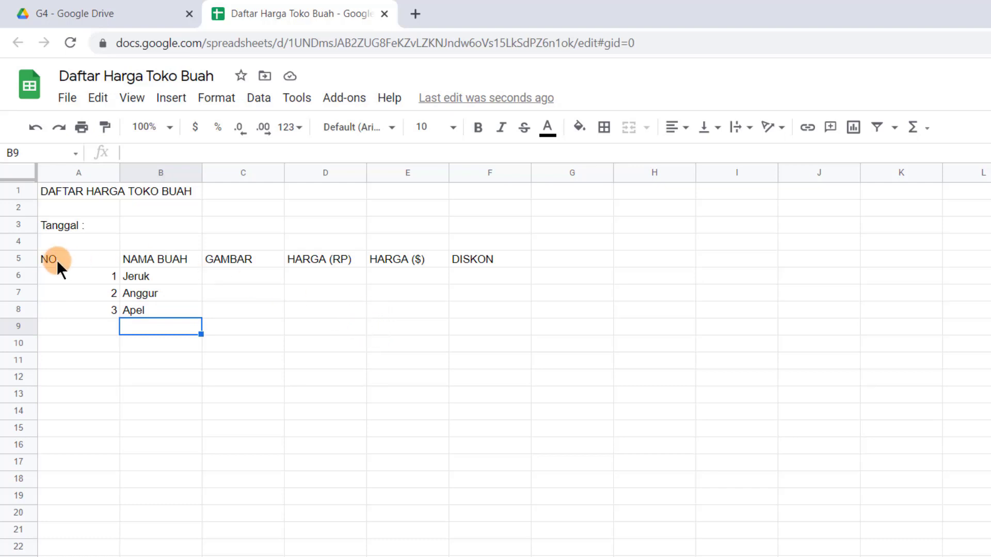
Format the header row A5:F5 with font size 14 and bold text.
left_click_drag(55, 259, 472, 258)
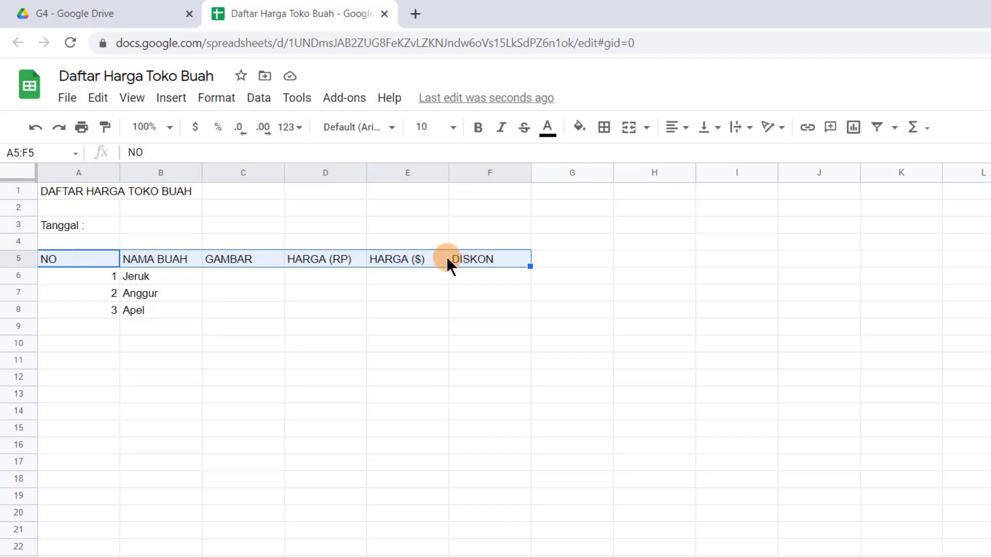
left_click(452, 132)
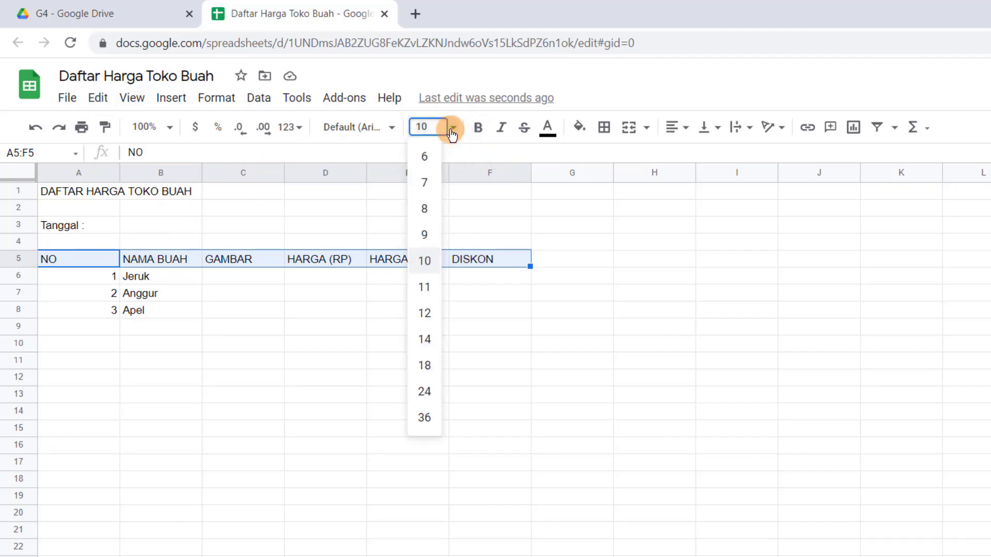
left_click(423, 343)
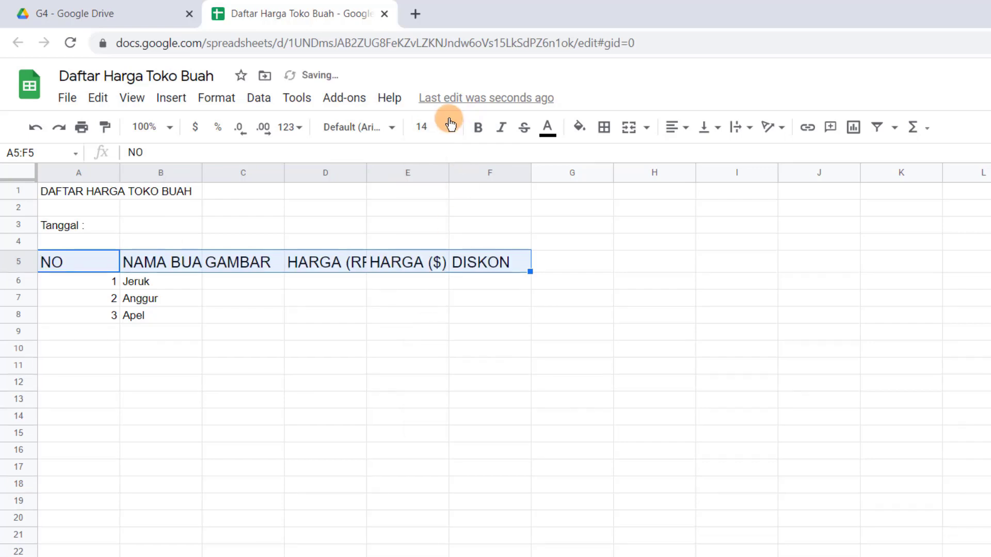
left_click(478, 127)
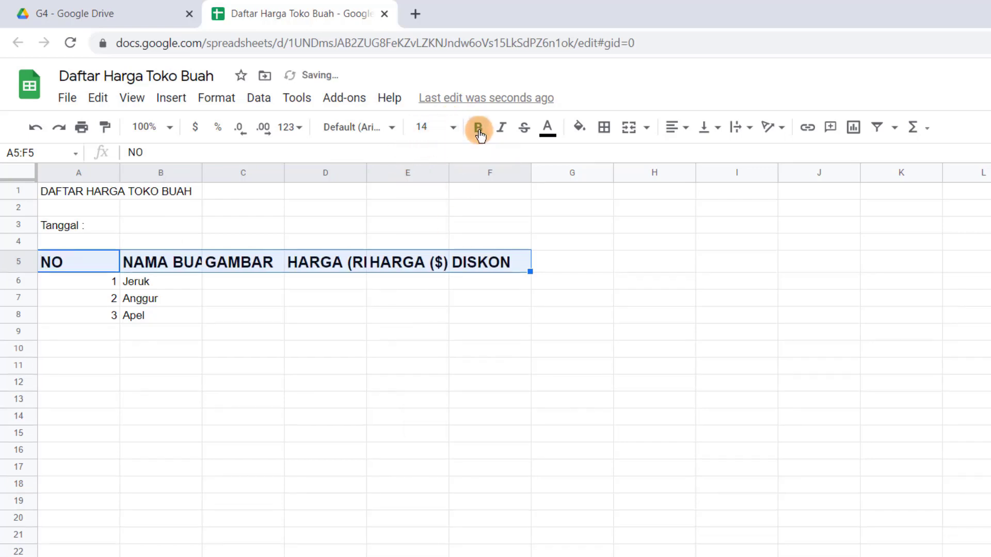
Format the header row A5:F5 with blue text, a yellow fill and centred horizontal alignment.
left_click(553, 135)
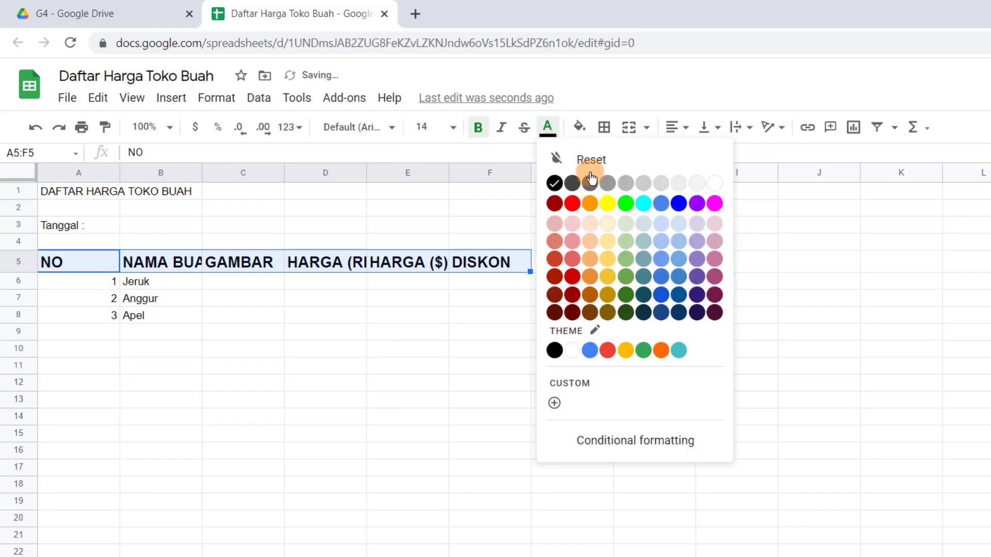
left_click(679, 205)
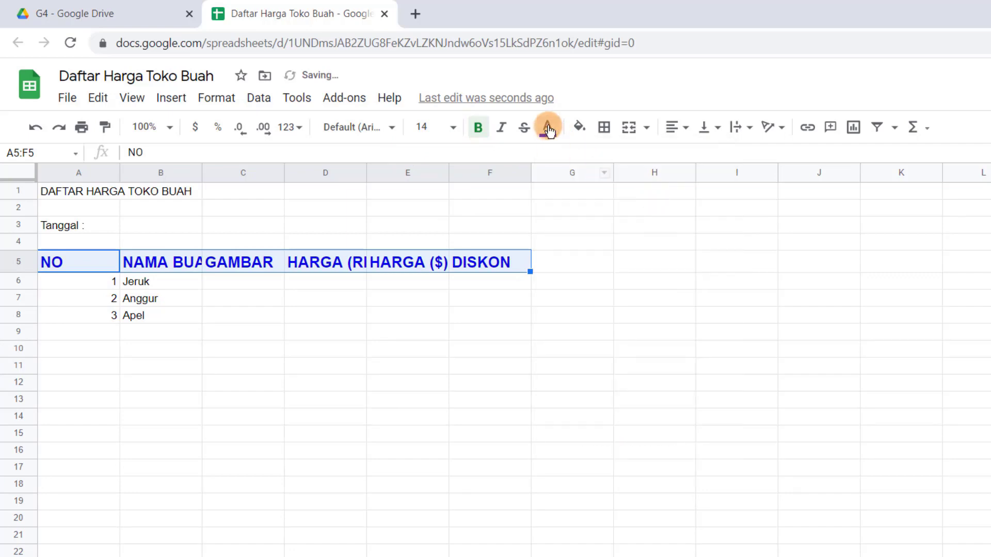
left_click(579, 127)
left_click(640, 204)
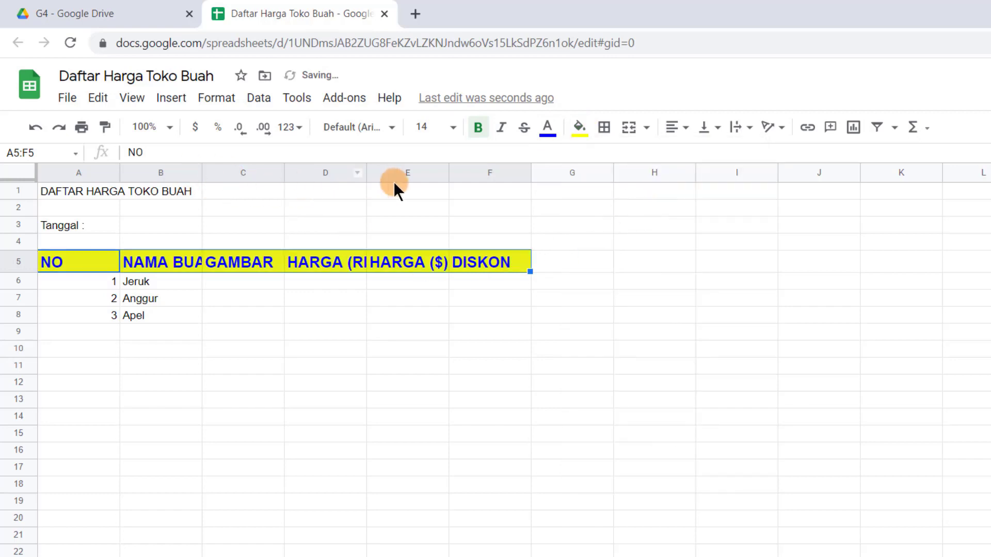
left_click(677, 132)
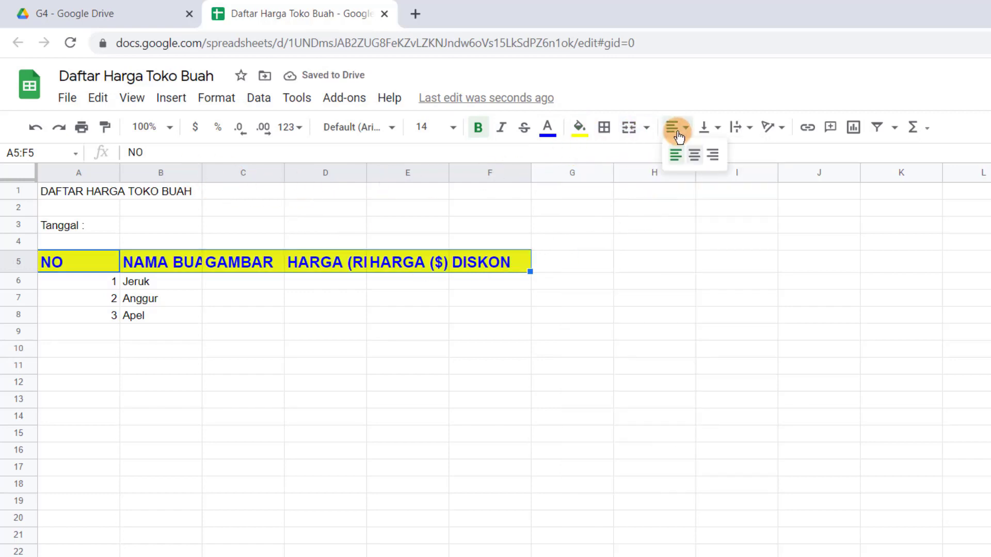
left_click(694, 155)
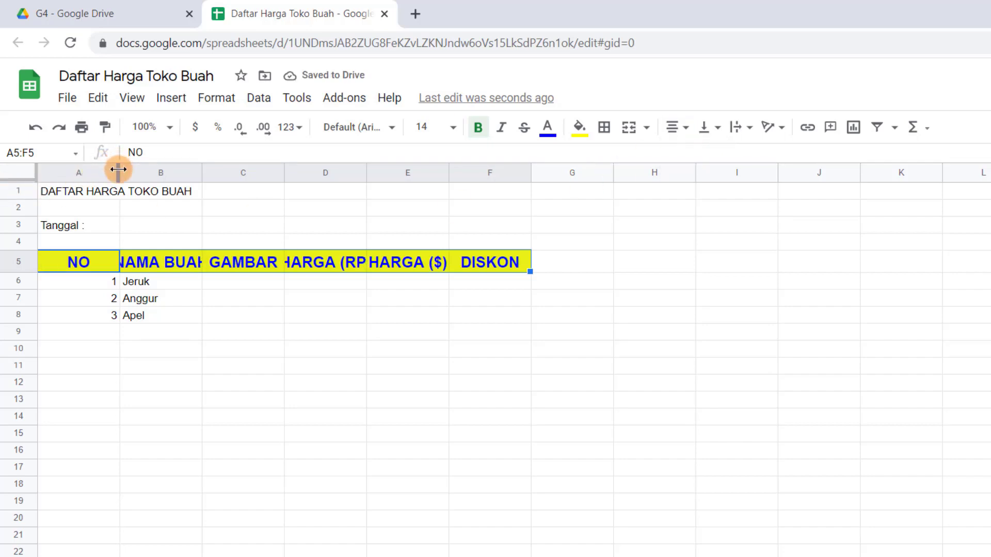
Narrow column A and widen columns B to E so that every header in row 5 fits fully in its cell.
left_click_drag(118, 169, 92, 169)
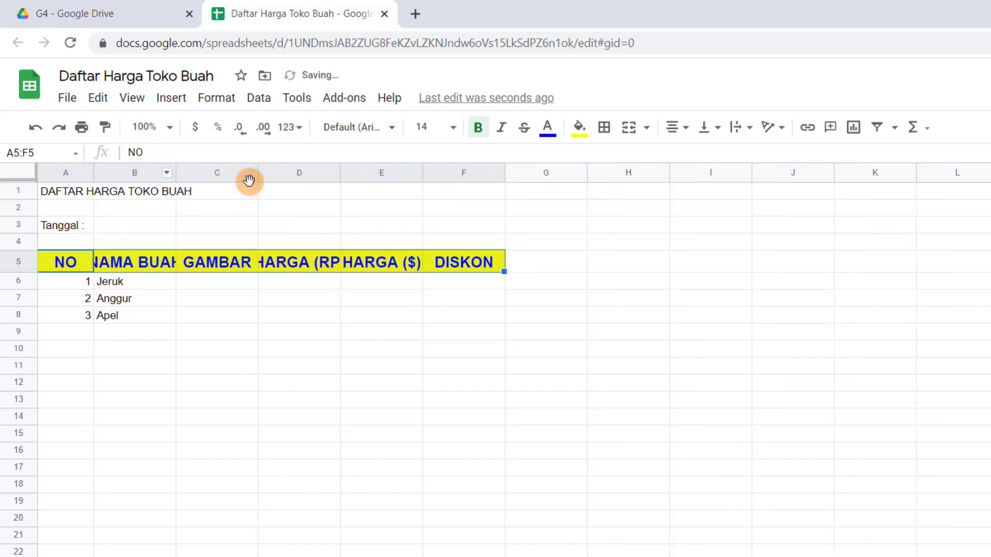
left_click_drag(251, 181, 197, 179)
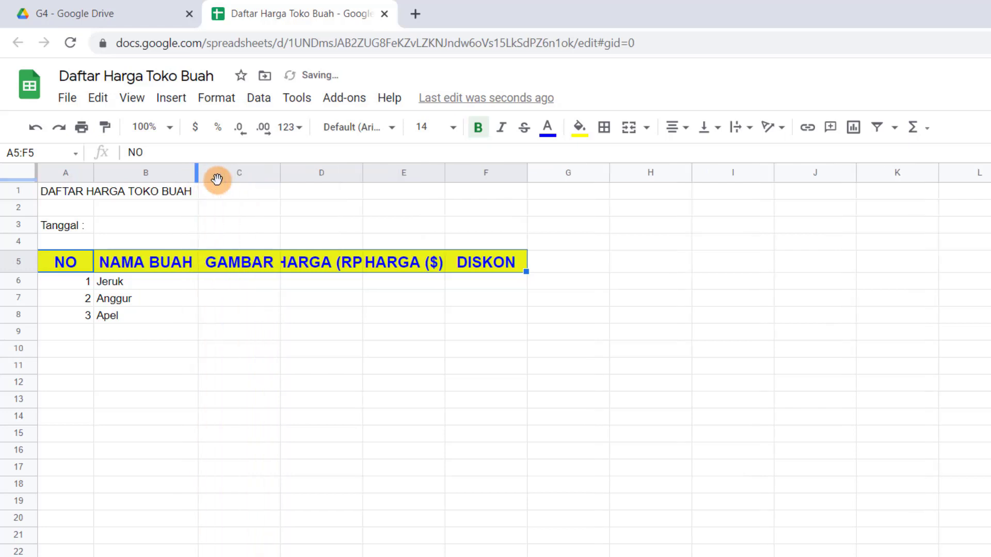
left_click_drag(279, 179, 323, 179)
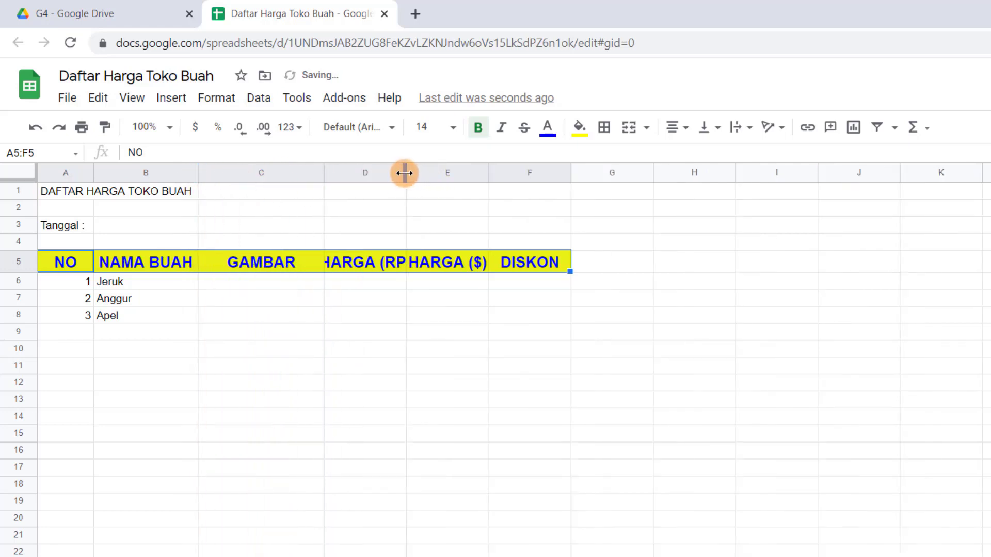
left_click_drag(405, 172, 437, 173)
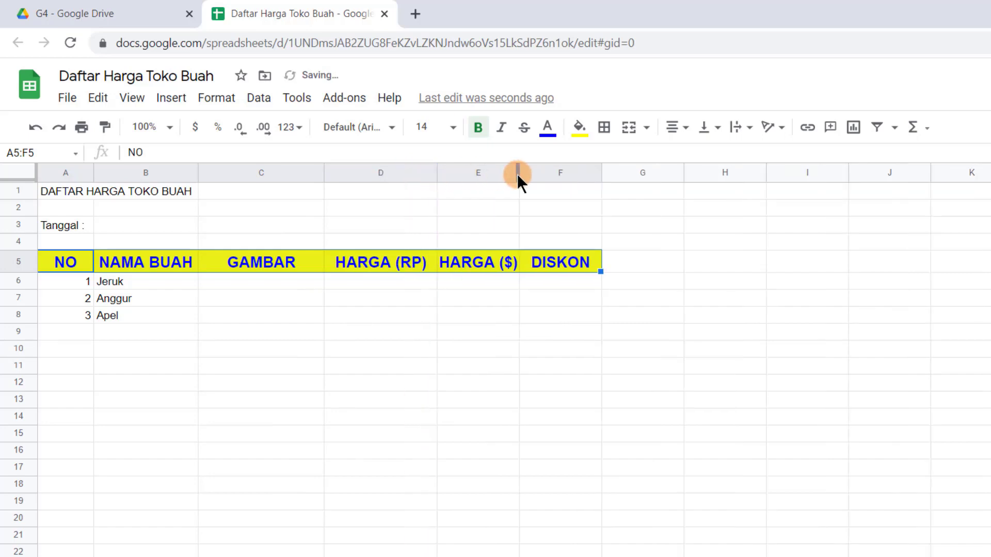
left_click_drag(519, 176, 546, 173)
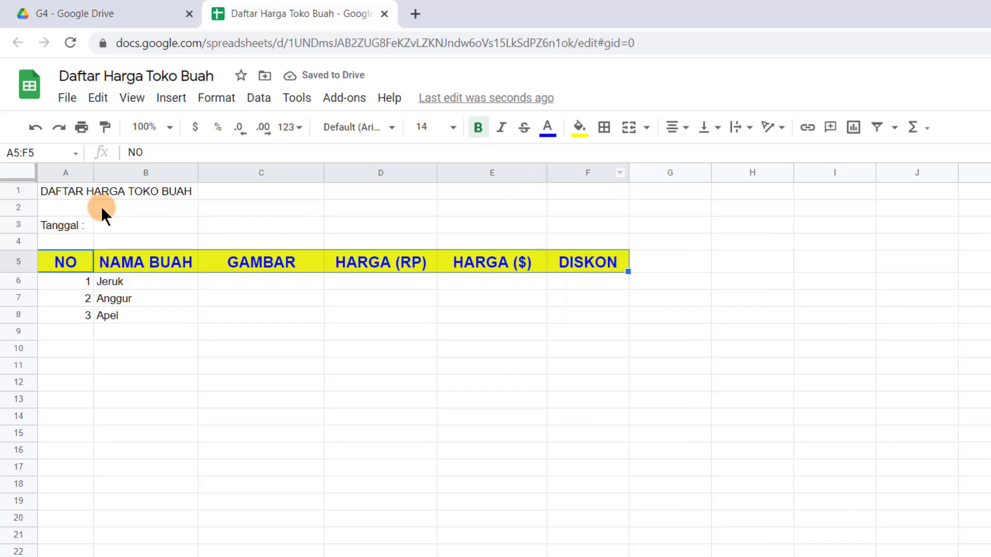
left_click(110, 313)
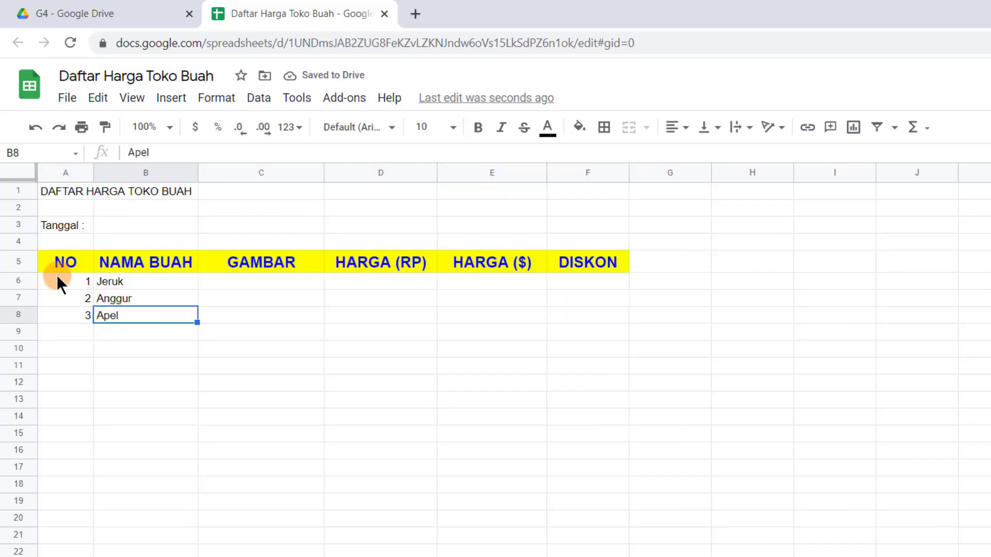
left_click(53, 258)
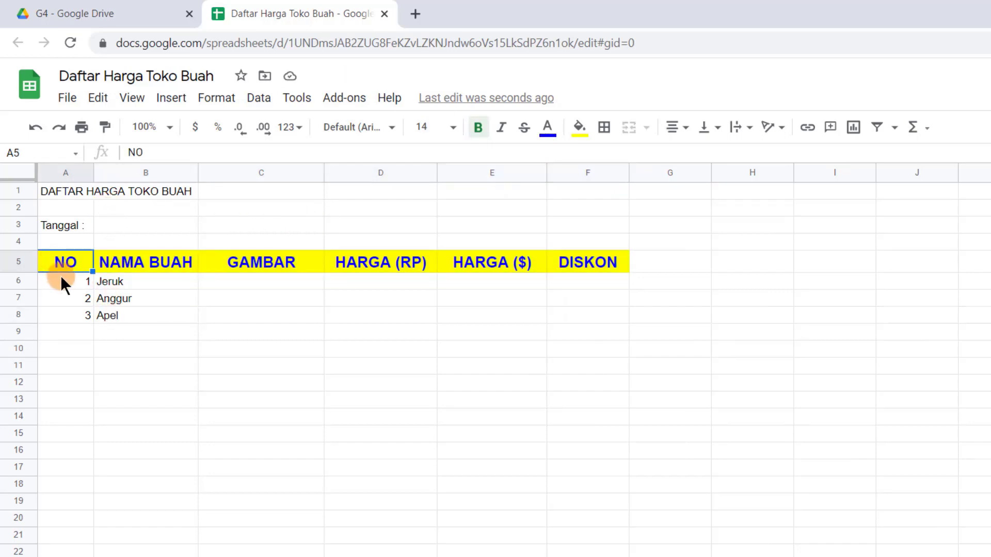
left_click_drag(60, 275, 64, 311)
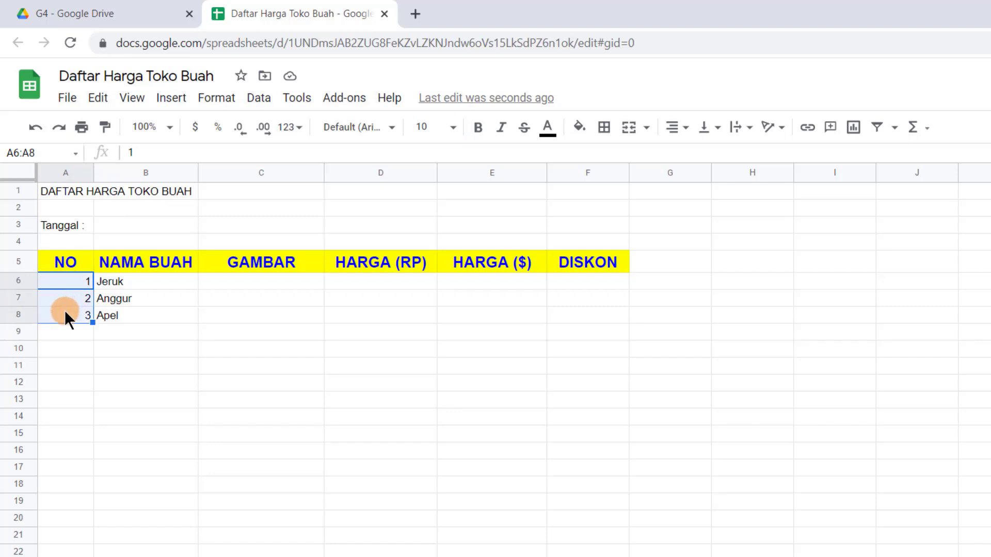
left_click(171, 314)
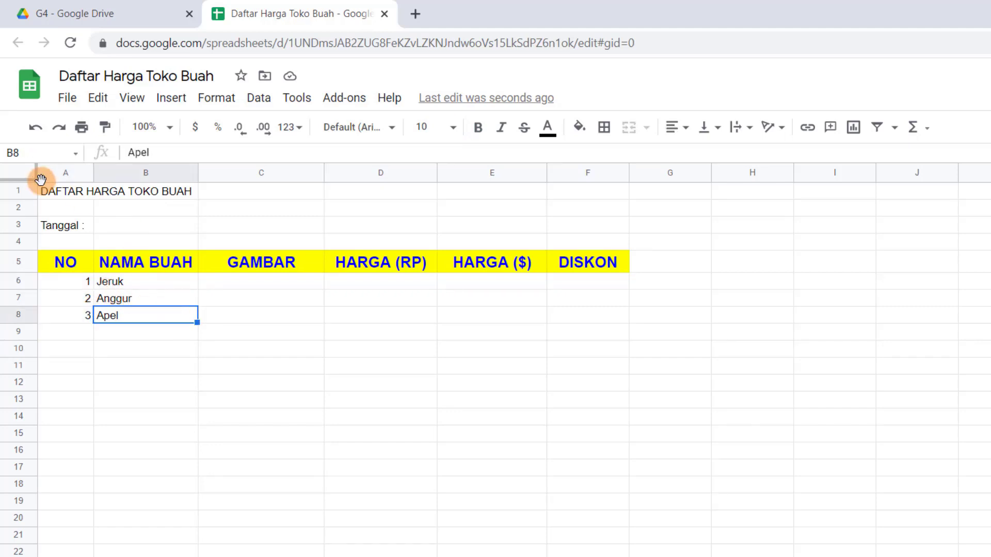
Merge cells A1:F1 and centre the title DAFTAR HARGA TOKO BUAH across them.
left_click(53, 196)
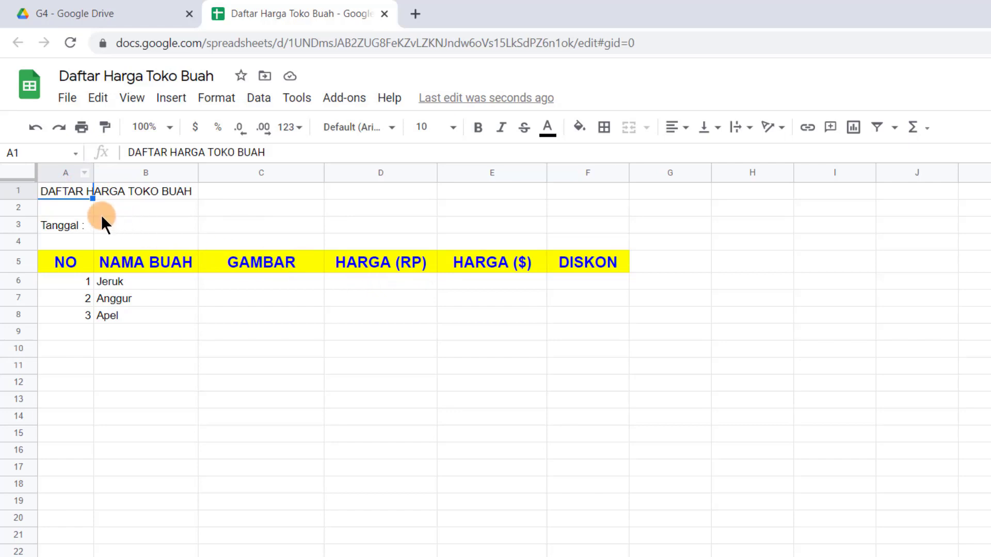
left_click_drag(66, 188, 463, 193)
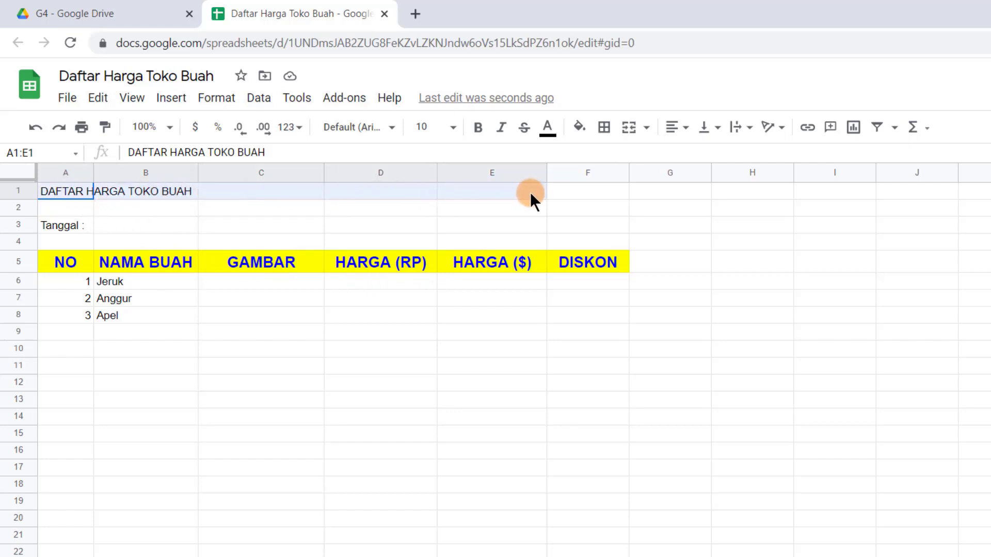
left_click_drag(531, 192, 580, 190)
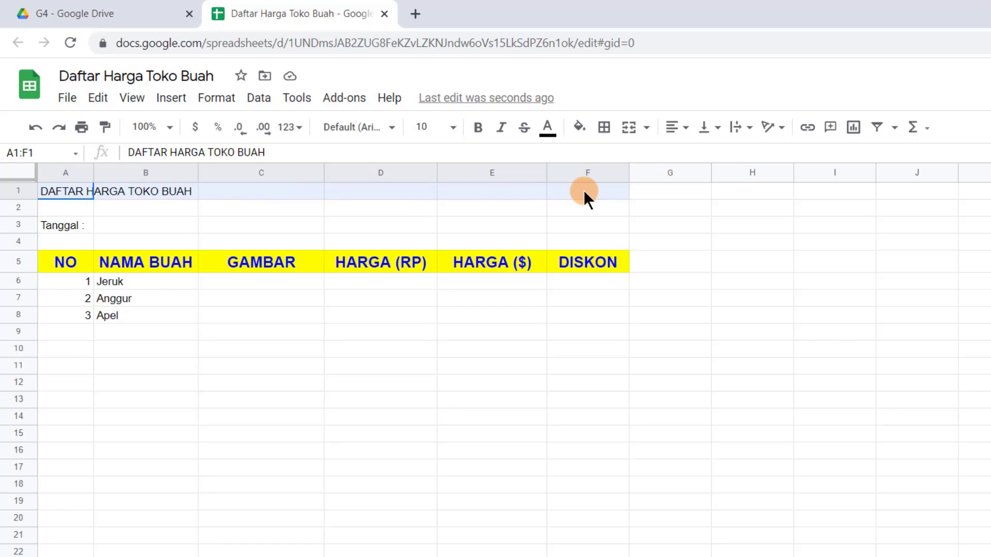
left_click_drag(583, 190, 555, 194)
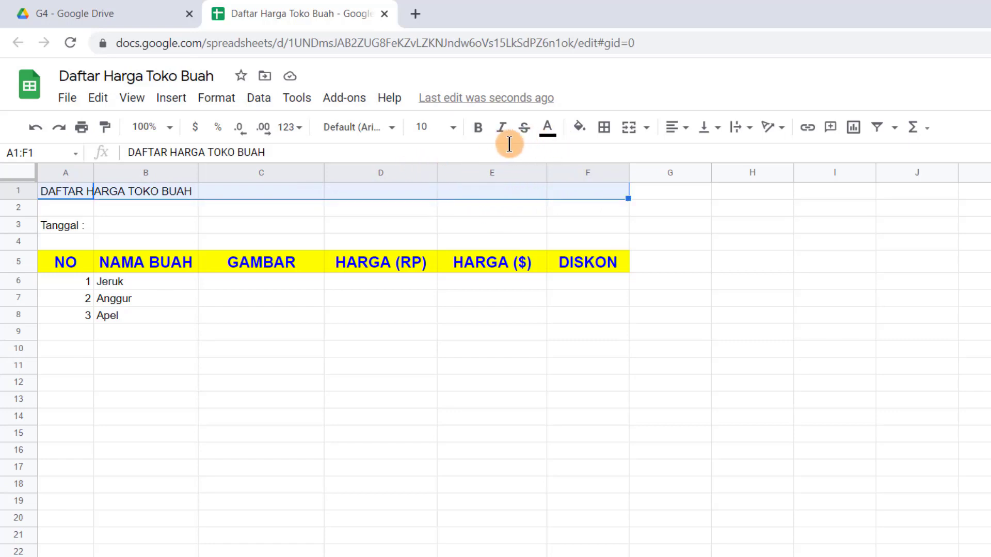
left_click(628, 130)
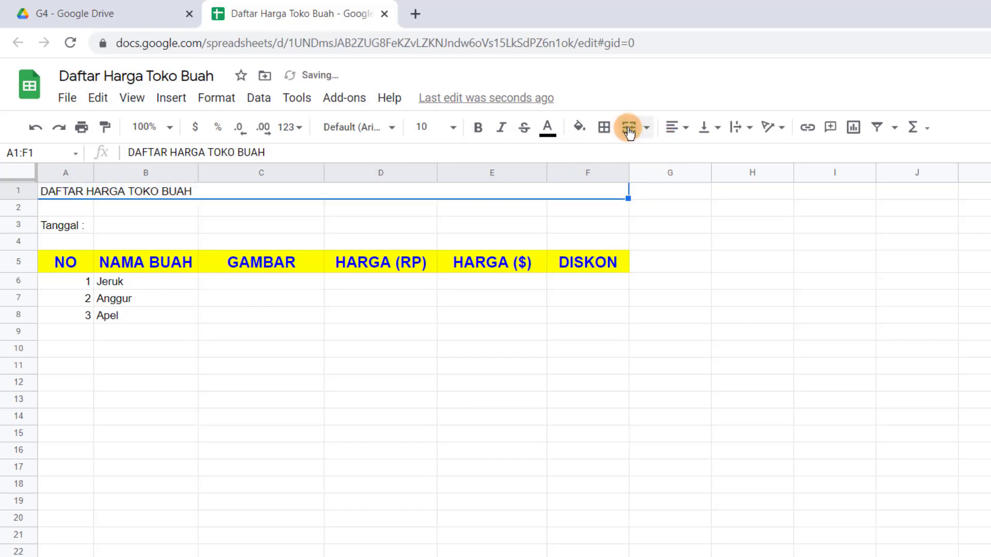
left_click(687, 131)
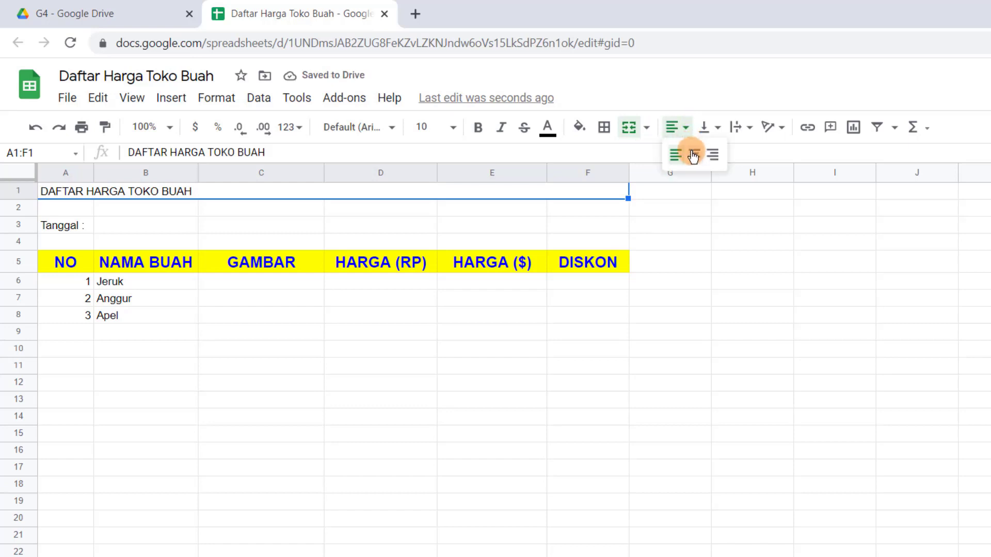
left_click(692, 154)
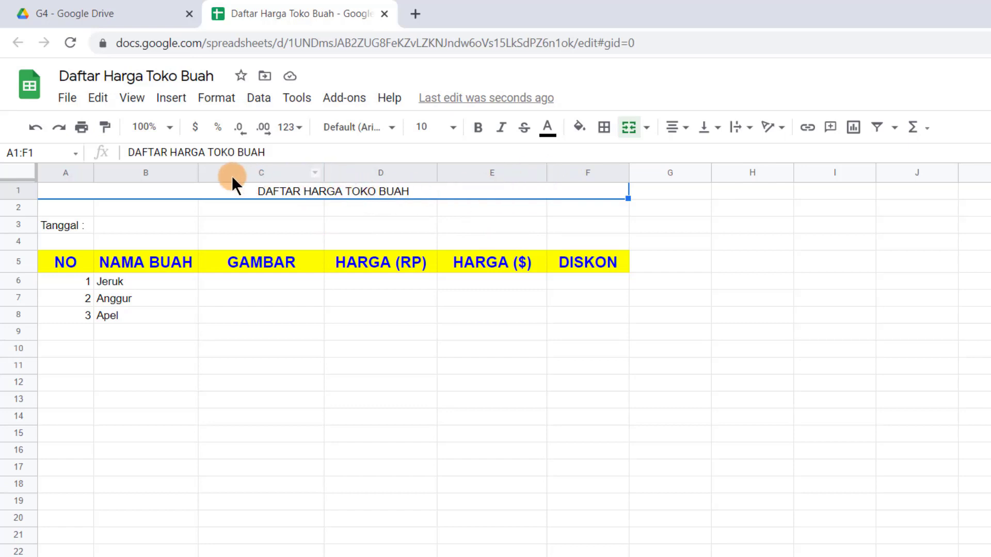
Widen column B slightly and format the merged title with font size 14, bold and purple text.
left_click_drag(199, 172, 213, 173)
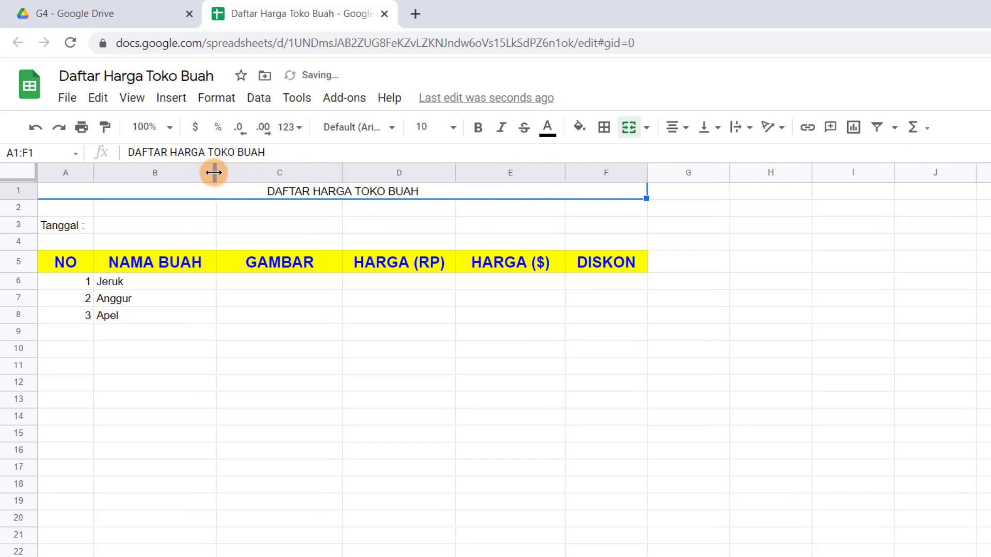
left_click(454, 128)
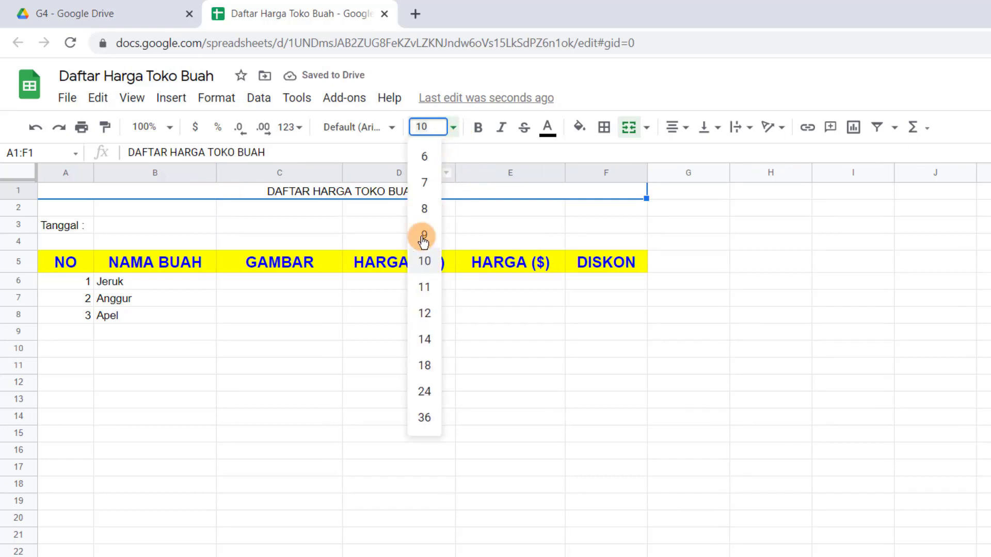
left_click(424, 339)
left_click(478, 127)
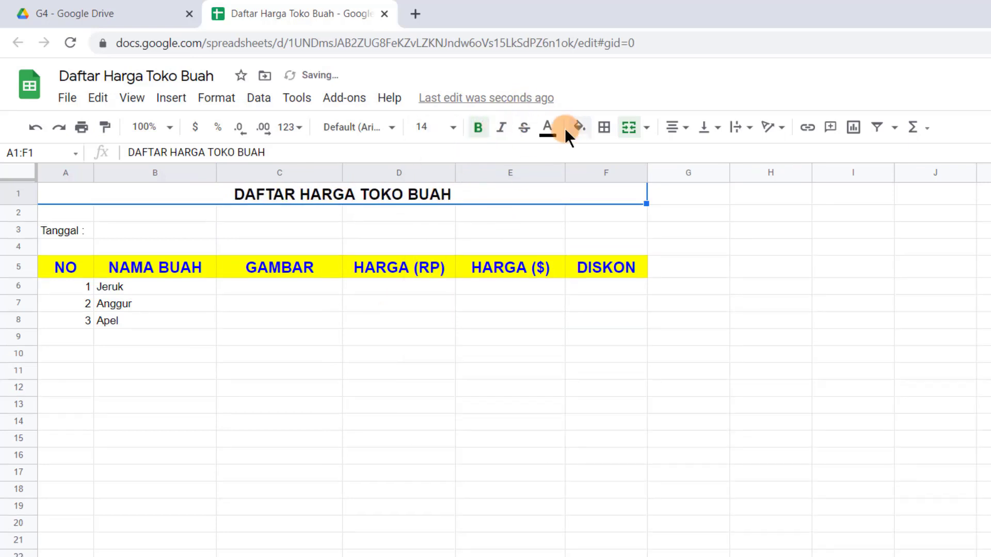
left_click(549, 128)
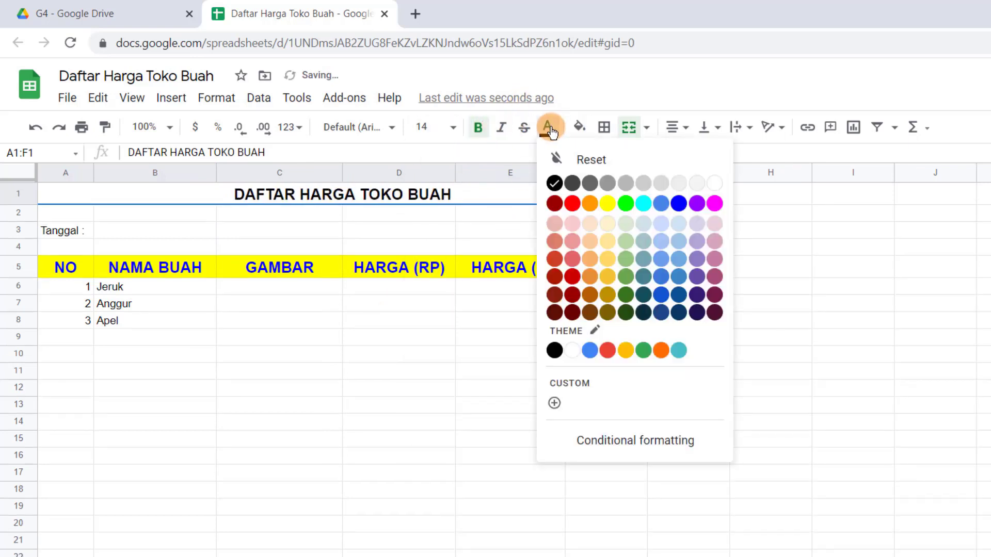
left_click(697, 203)
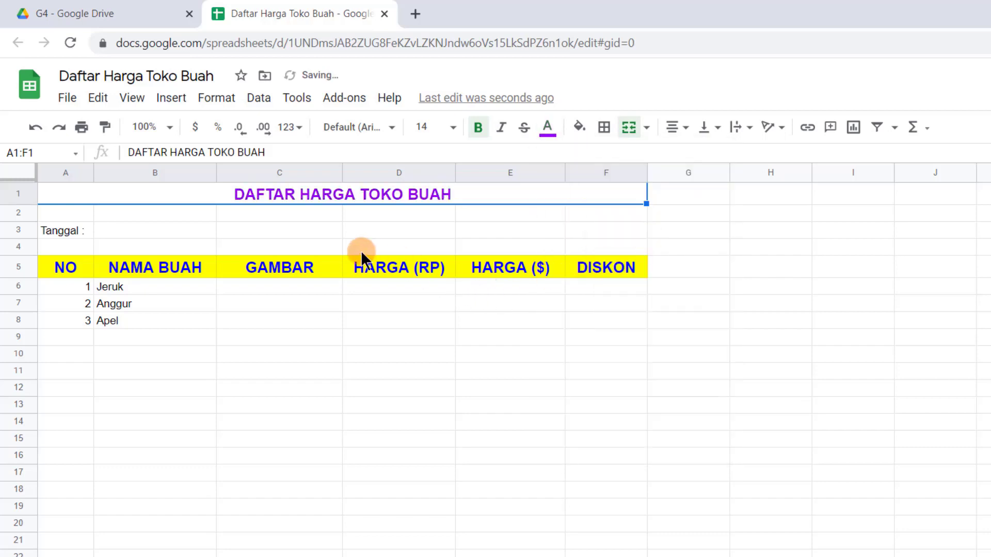
Set the font size of the Tanggal label in cell A3 to 12.
left_click(92, 230)
left_click(452, 127)
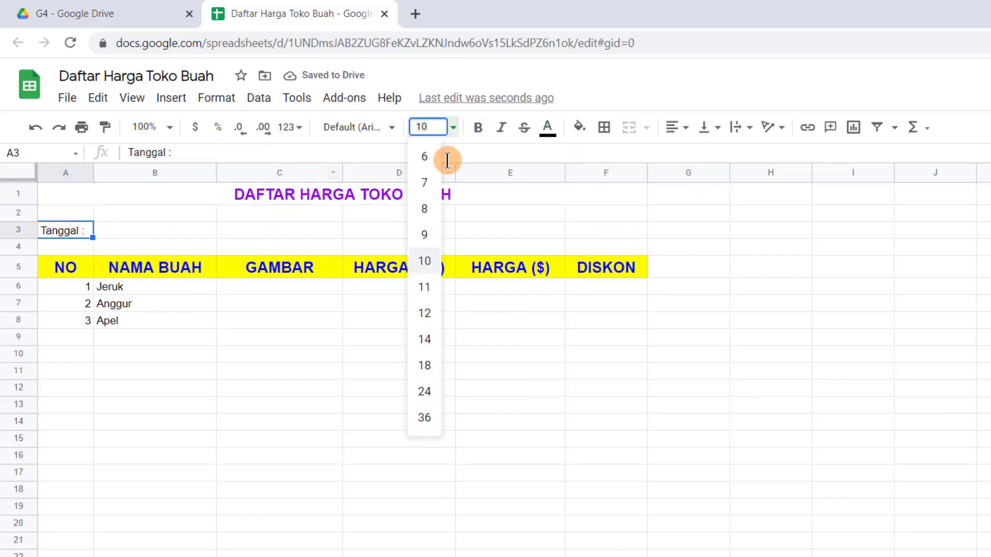
left_click(425, 313)
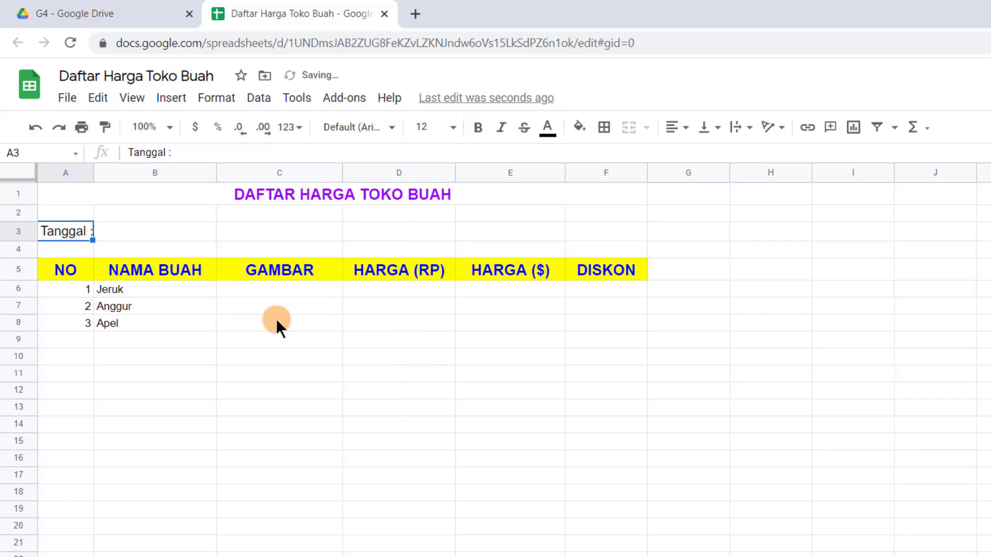
left_click(151, 319)
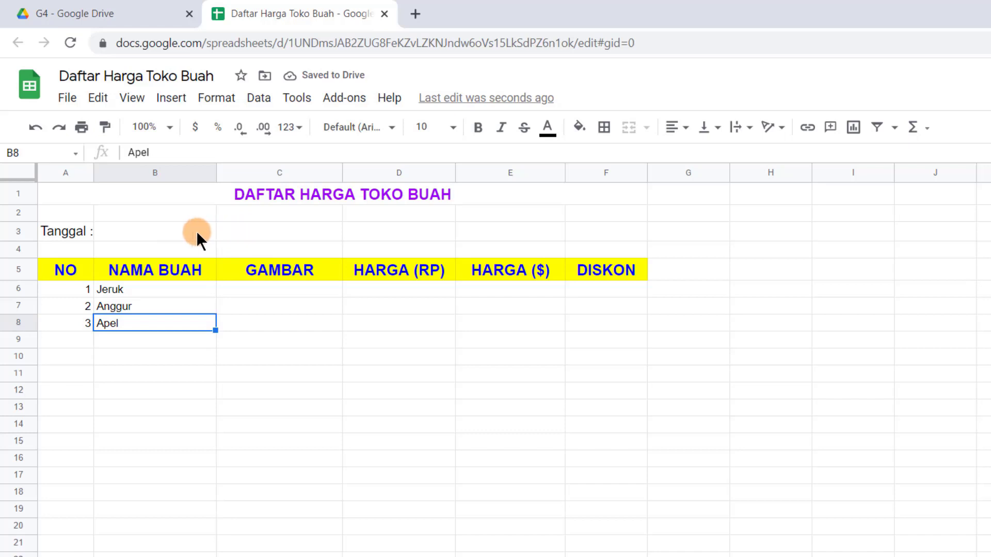
Enter the date 5/8/2021 in cell B3 beside the Tanggal label.
left_click(140, 235)
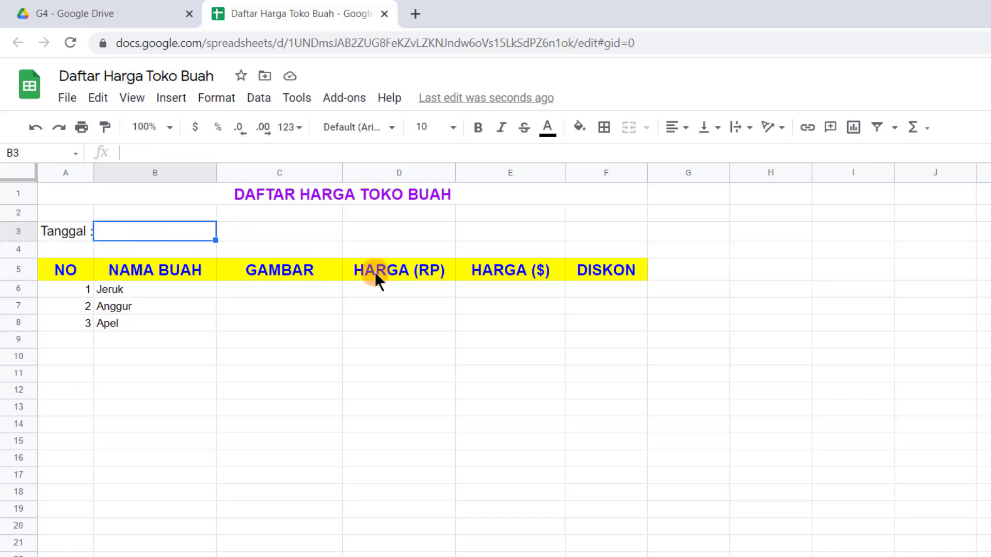
type("5/8/")
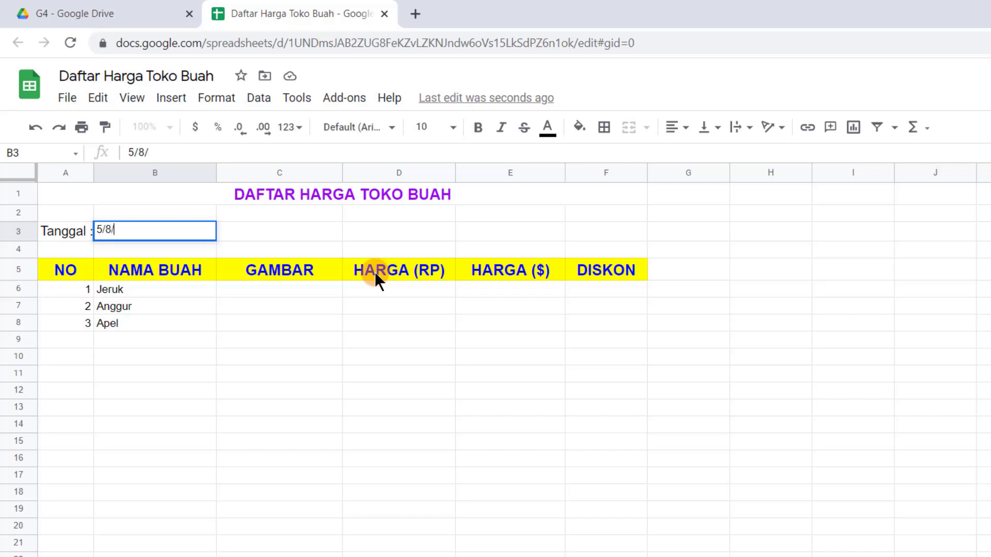
type("2021")
key("Return")
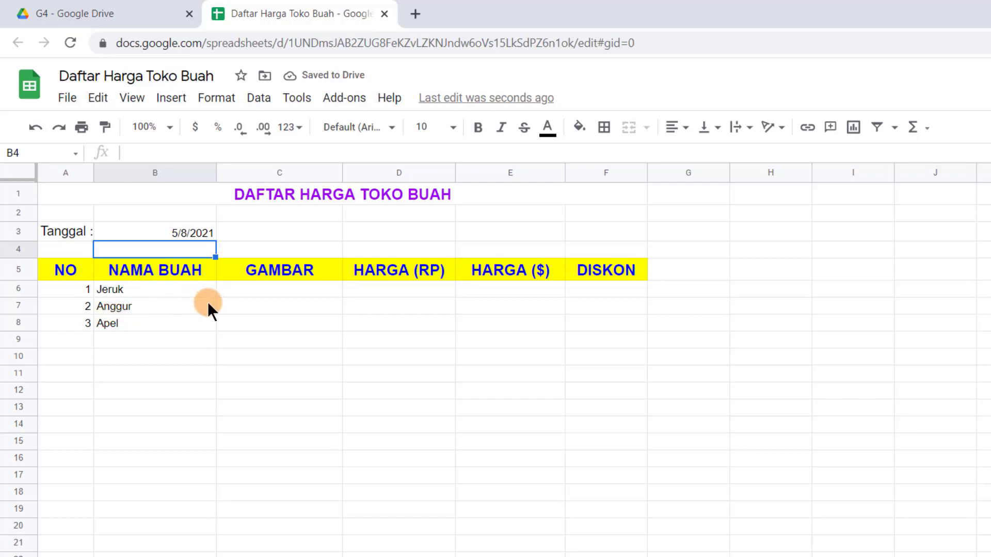
Centre the row numbers in cells A6:A8 horizontally.
left_click(68, 287)
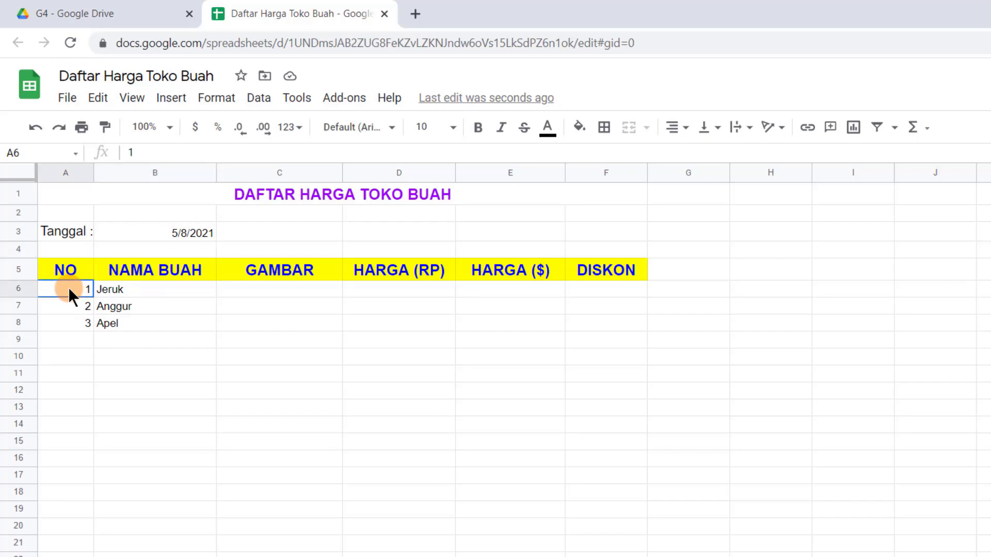
left_click_drag(68, 287, 68, 320)
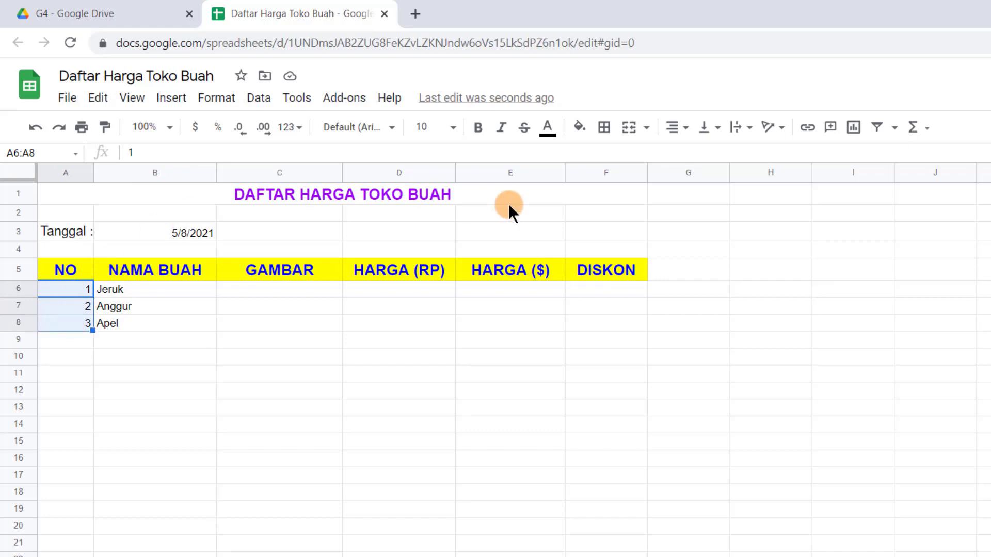
left_click(685, 130)
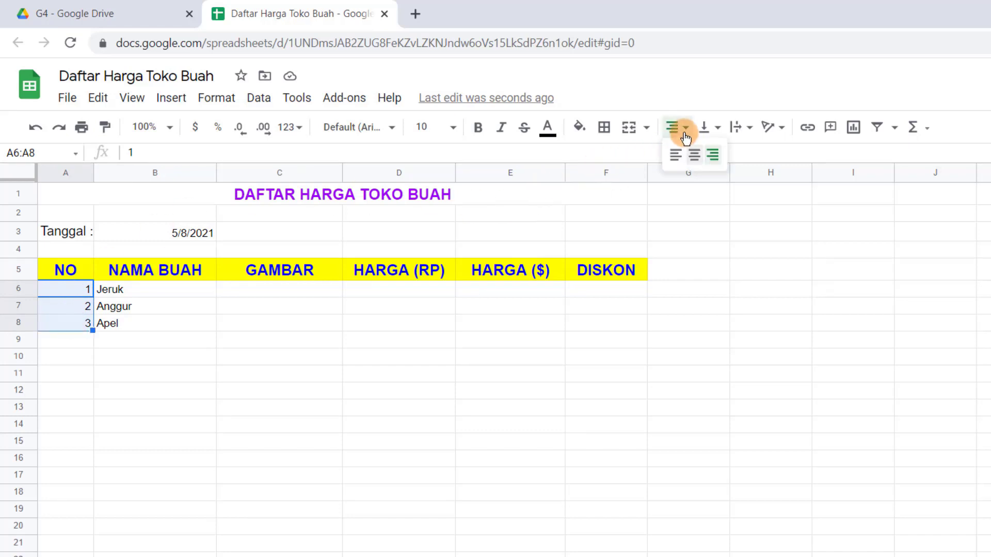
left_click(695, 155)
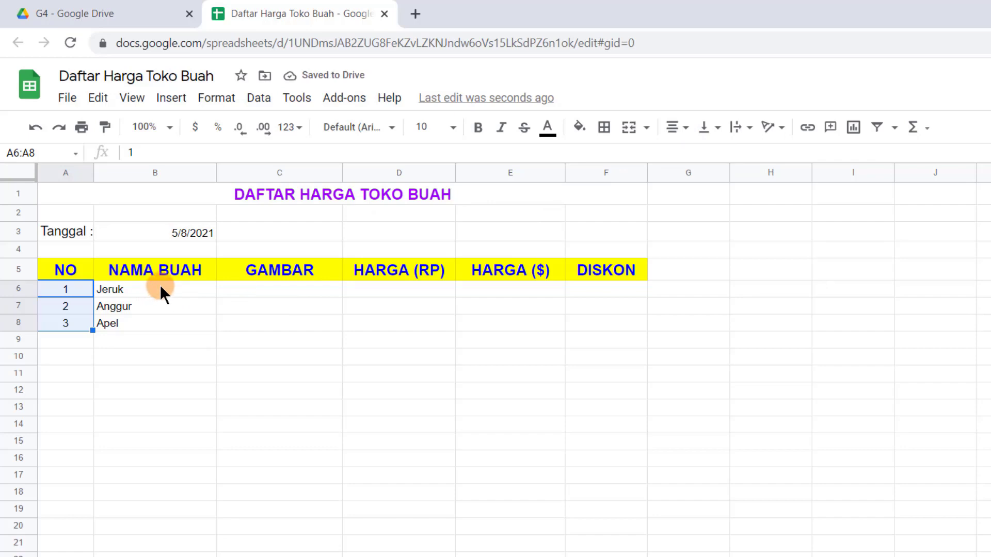
Align the contents of the fruit rows A6:F8 vertically to the middle, starting with columns A and B and extending to column F.
key("shift+Right")
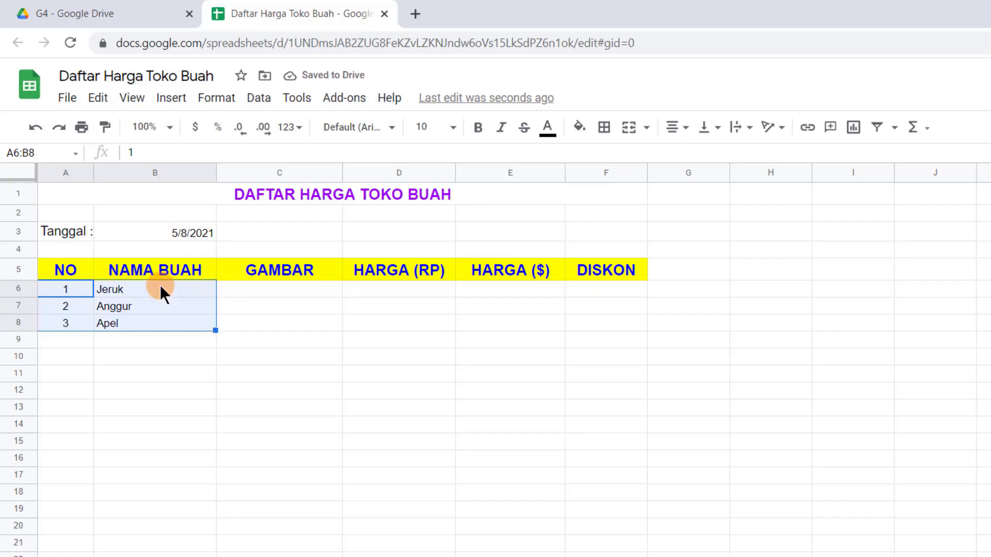
left_click(718, 134)
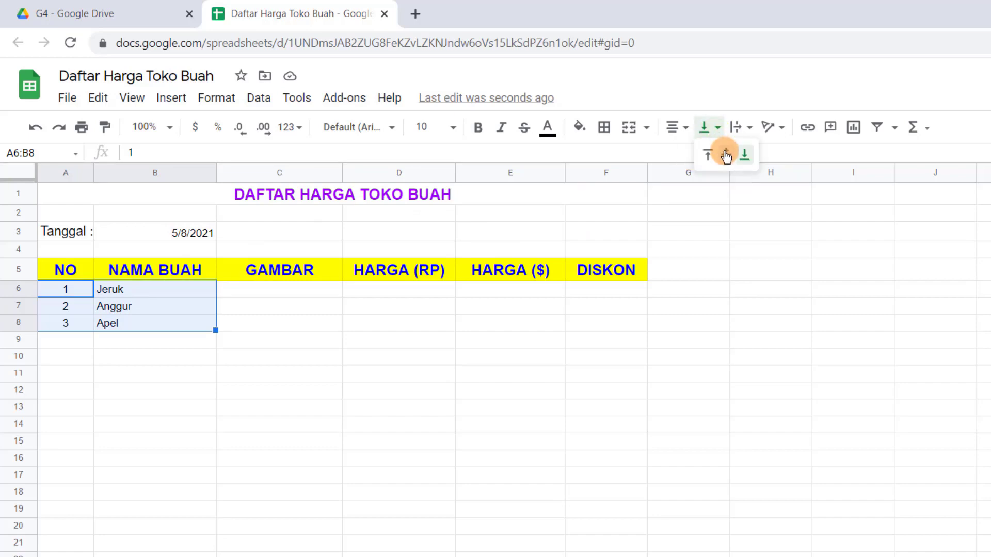
left_click(726, 154)
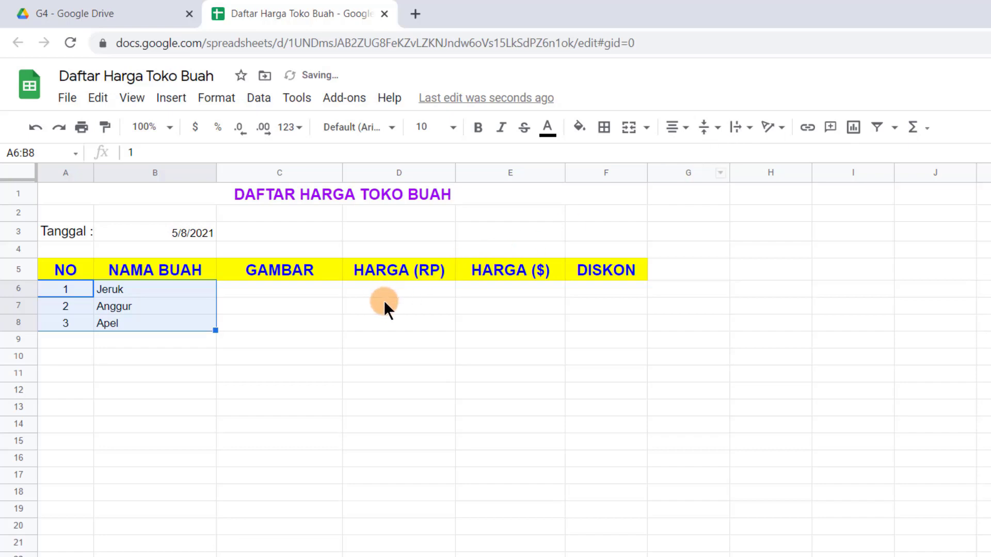
key("shift+Right")
key("shift+Right")
key("shift+Right")
key("shift+Right")
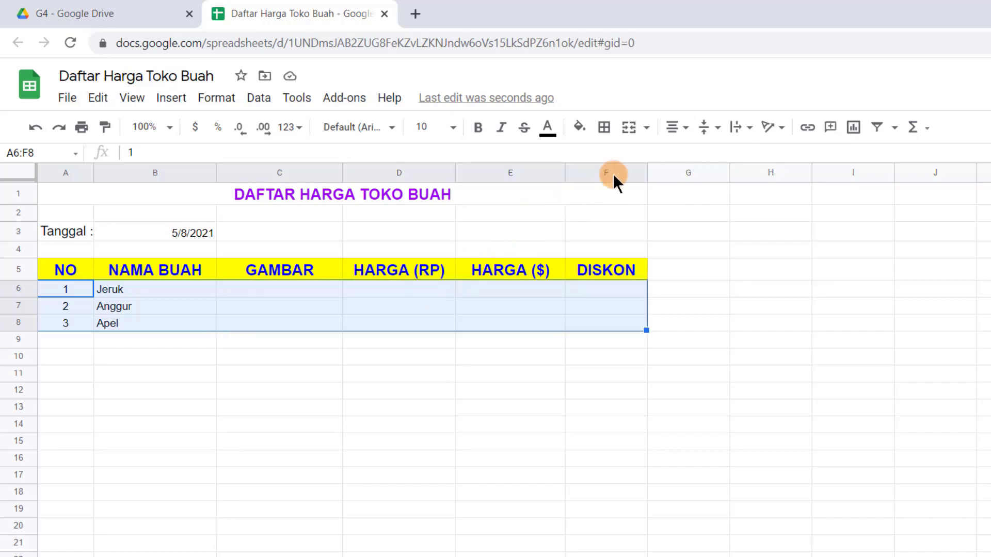
left_click(709, 128)
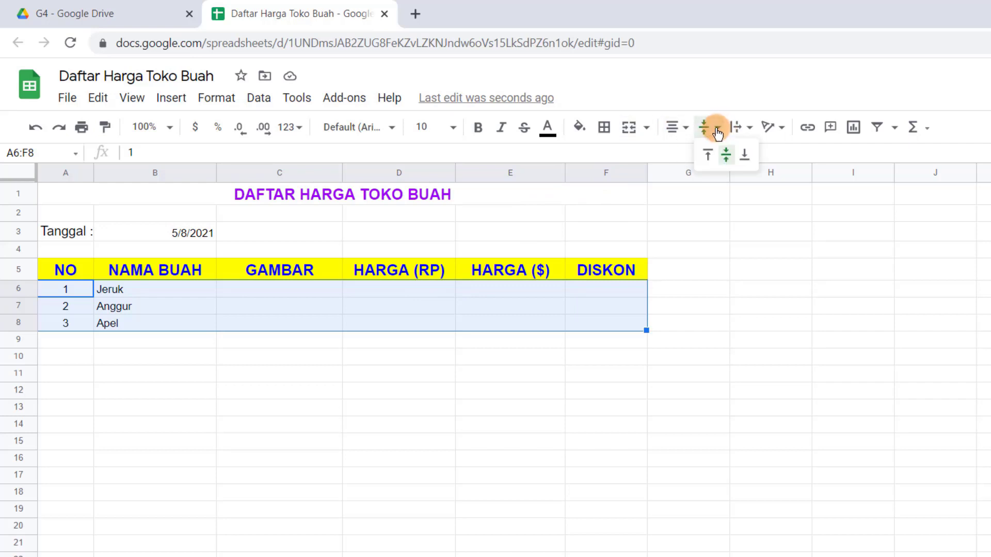
left_click(727, 161)
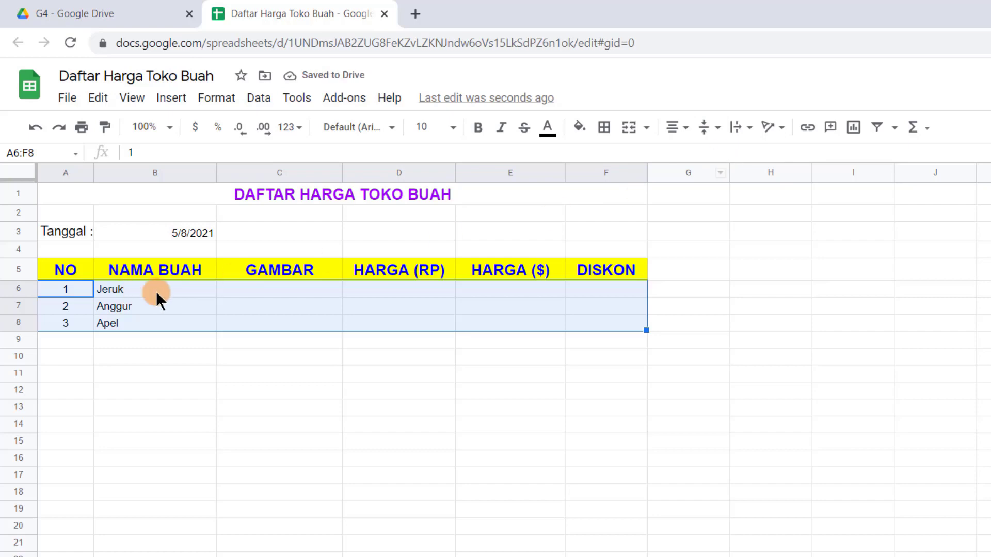
Apply all borders to the whole table A5:F8, including the header row.
left_click(74, 267)
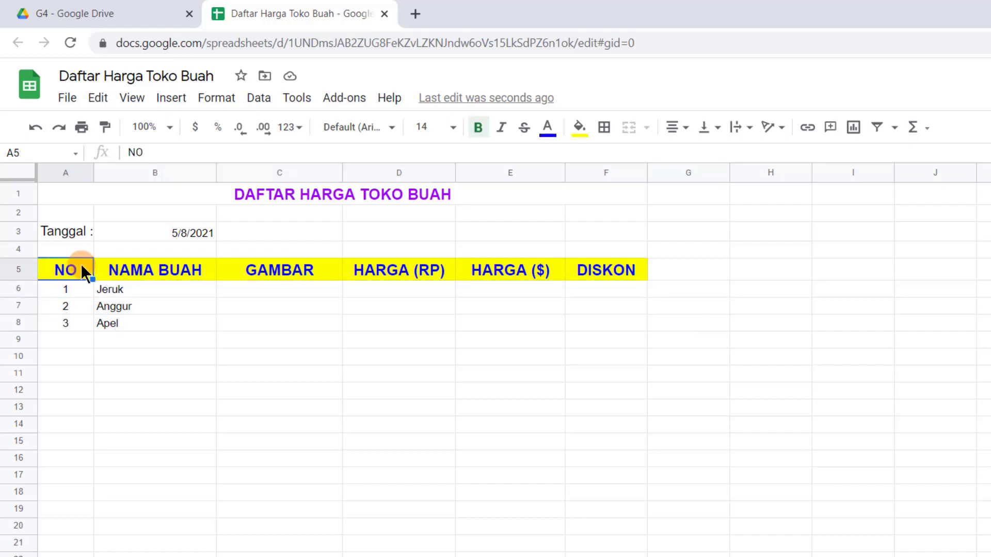
left_click_drag(92, 265, 500, 323)
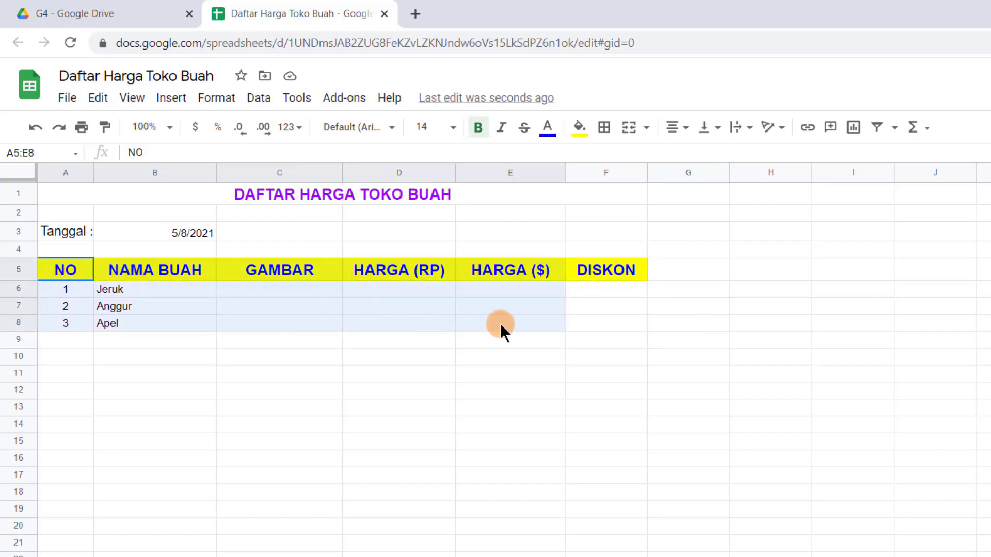
left_click_drag(580, 321, 612, 323)
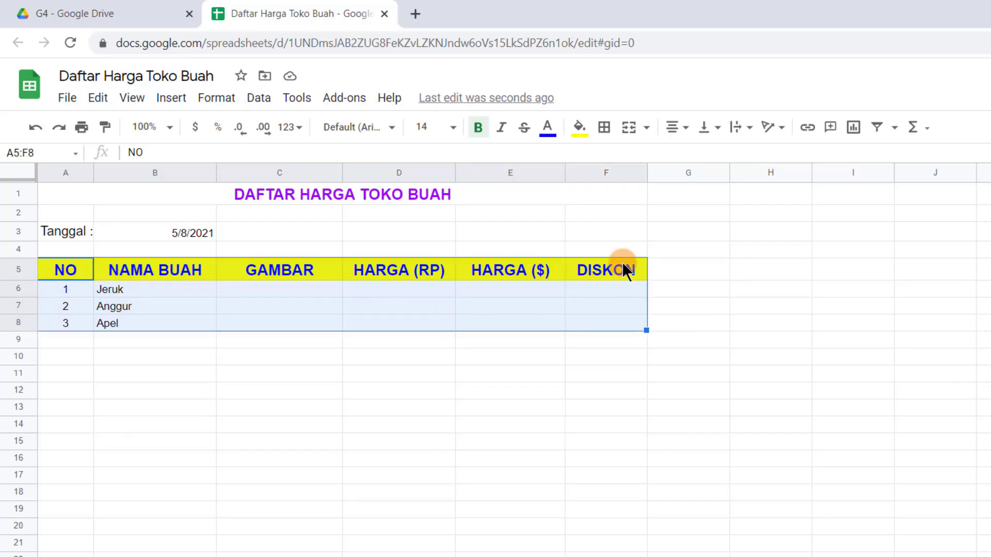
left_click(607, 133)
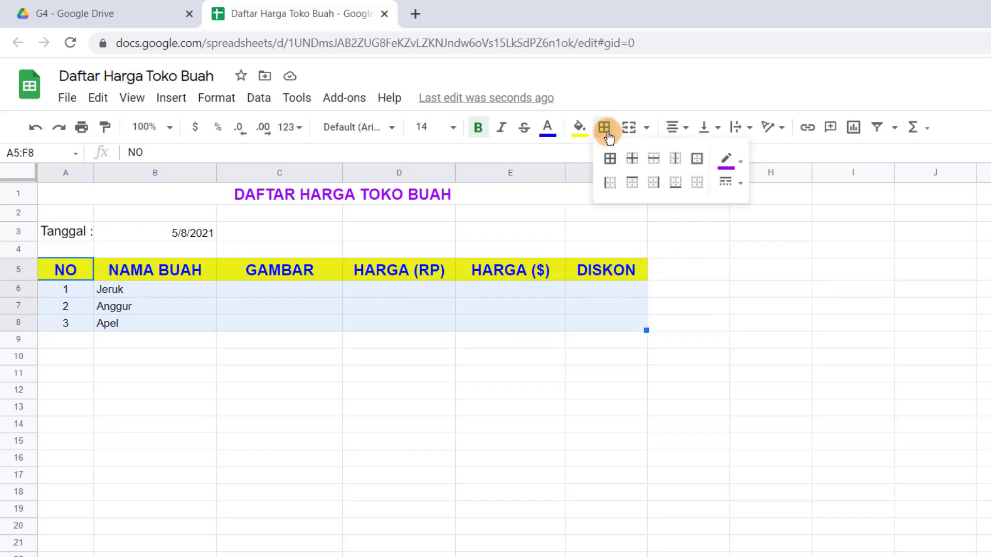
left_click(609, 160)
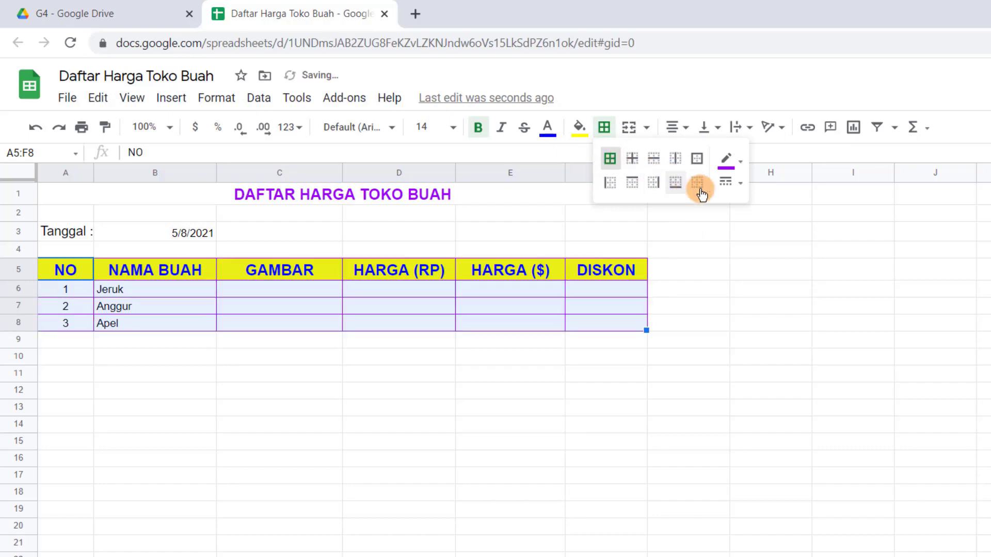
Change the table borders to dark green with the thickest solid line style.
left_click(742, 164)
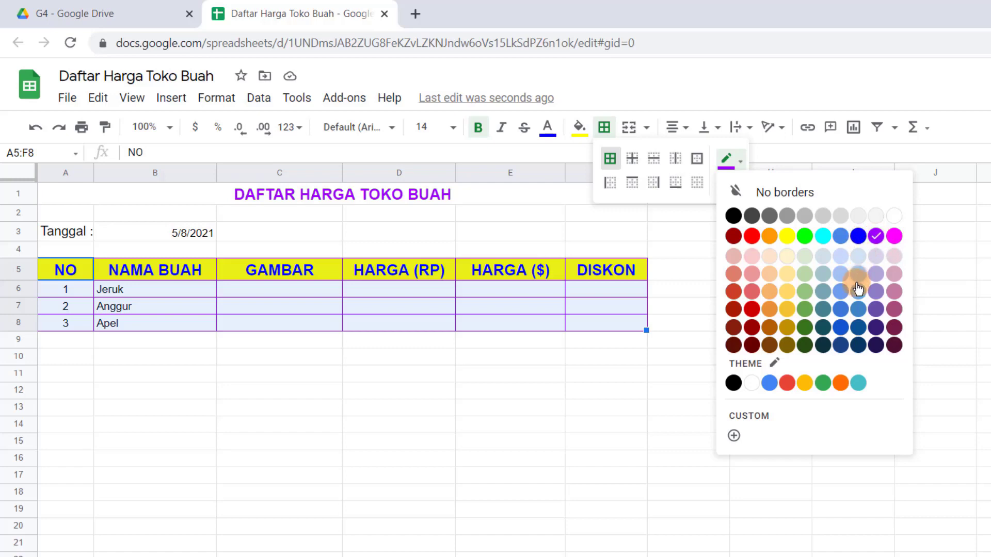
left_click(803, 346)
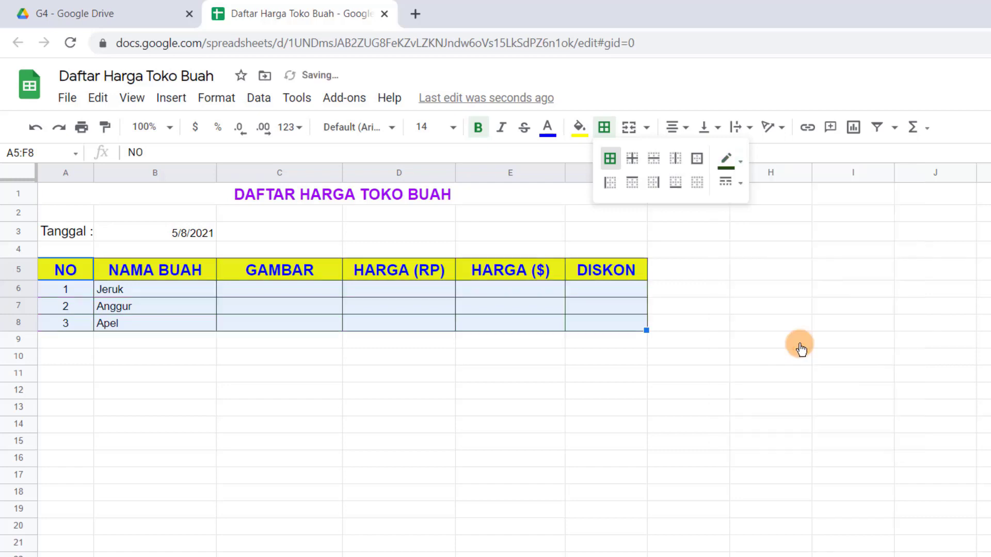
left_click(740, 185)
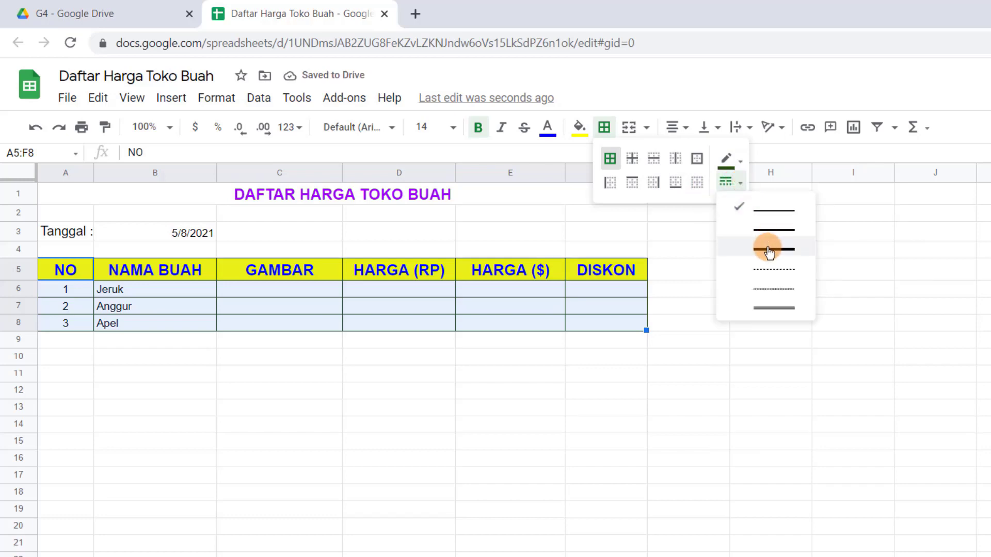
left_click(768, 249)
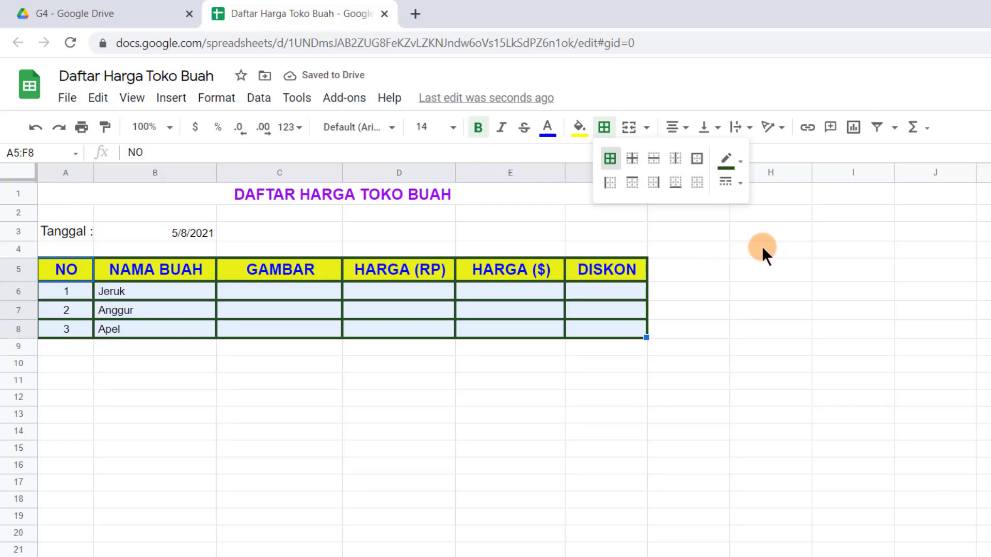
Enlarge the text of the fruit rows A6:F8 to font size 14, after trying size 12.
left_click(118, 289)
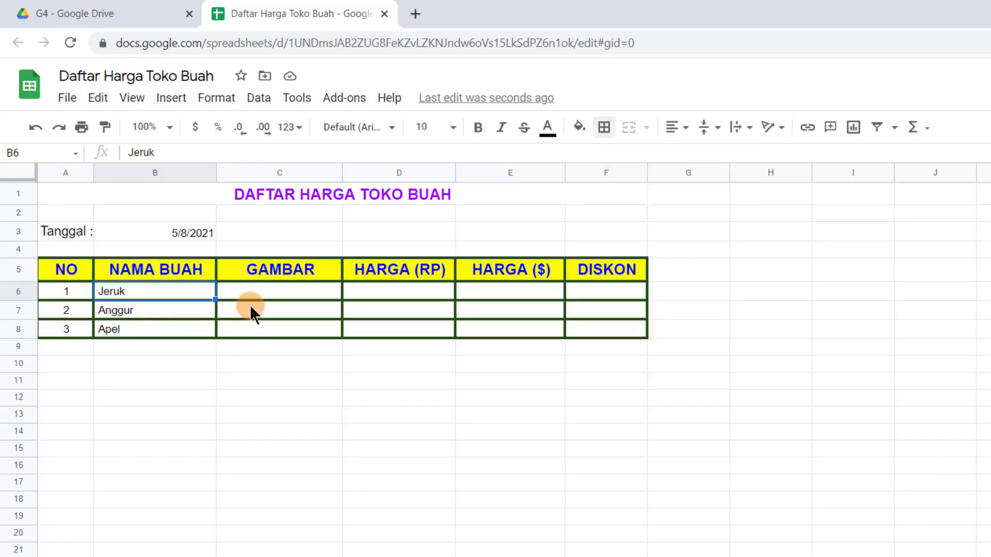
left_click_drag(53, 290, 604, 329)
left_click(453, 128)
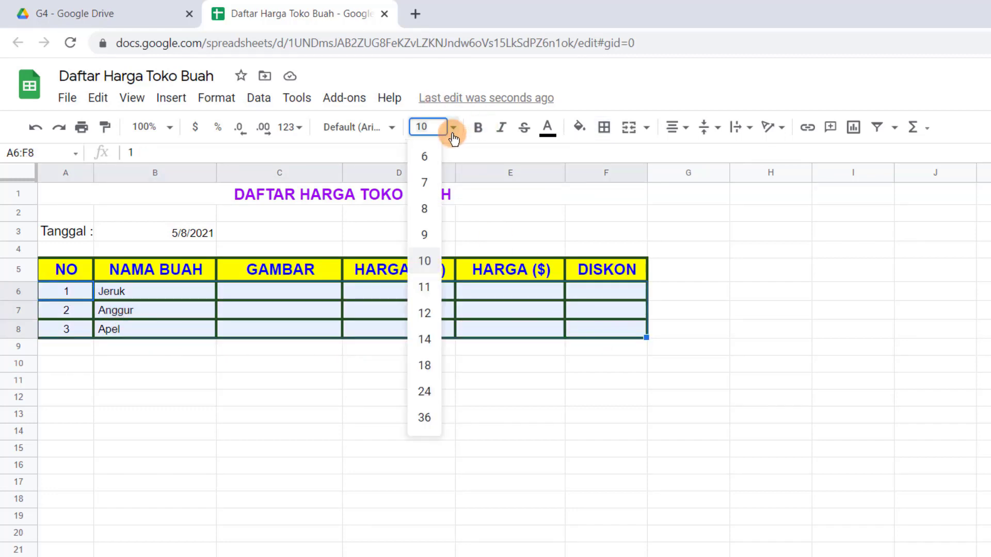
left_click(423, 314)
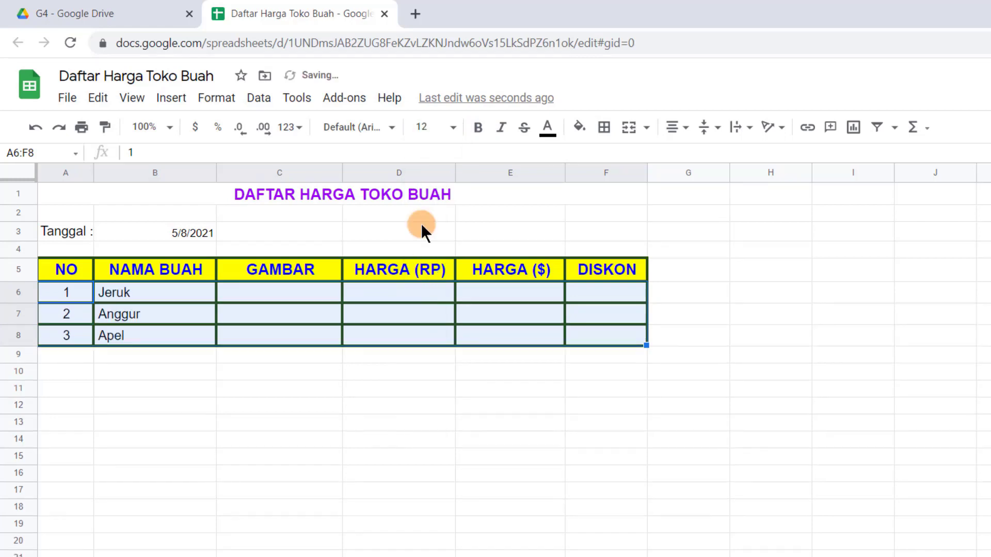
left_click(453, 128)
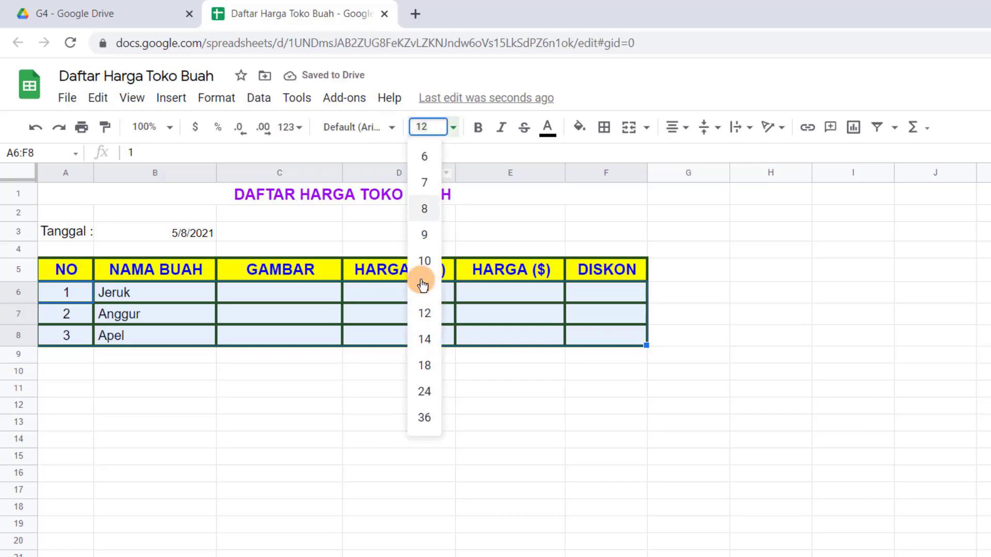
left_click(421, 340)
left_click(367, 422)
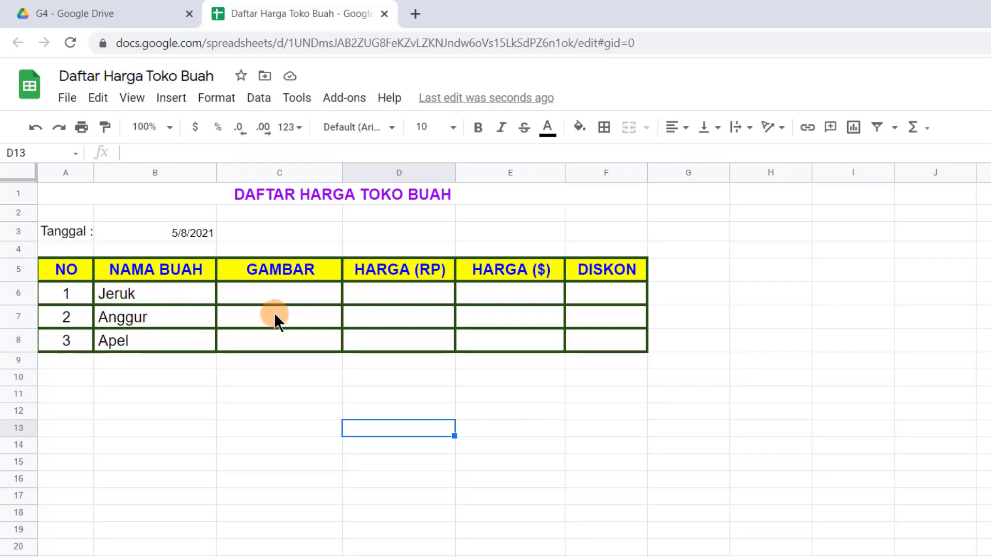
Insert the first Google image search result for "buah jeruk" as an in-cell image in C6, the GAMBAR cell for Jeruk.
left_click(262, 292)
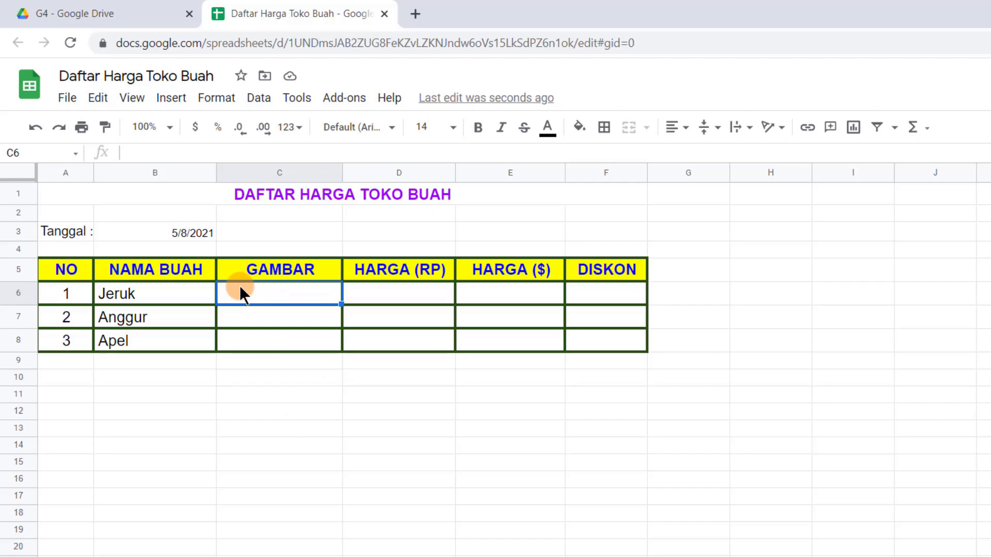
left_click(256, 320)
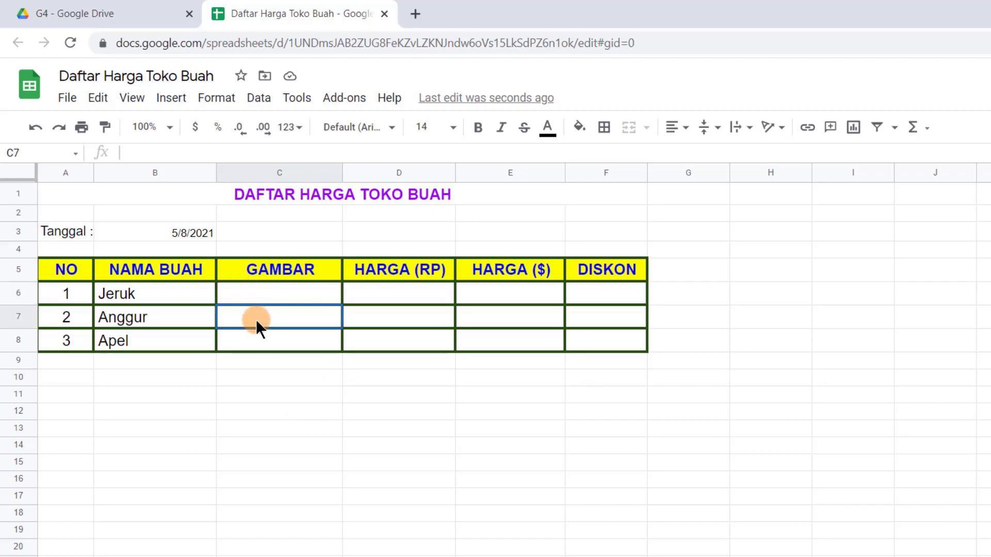
left_click(263, 292)
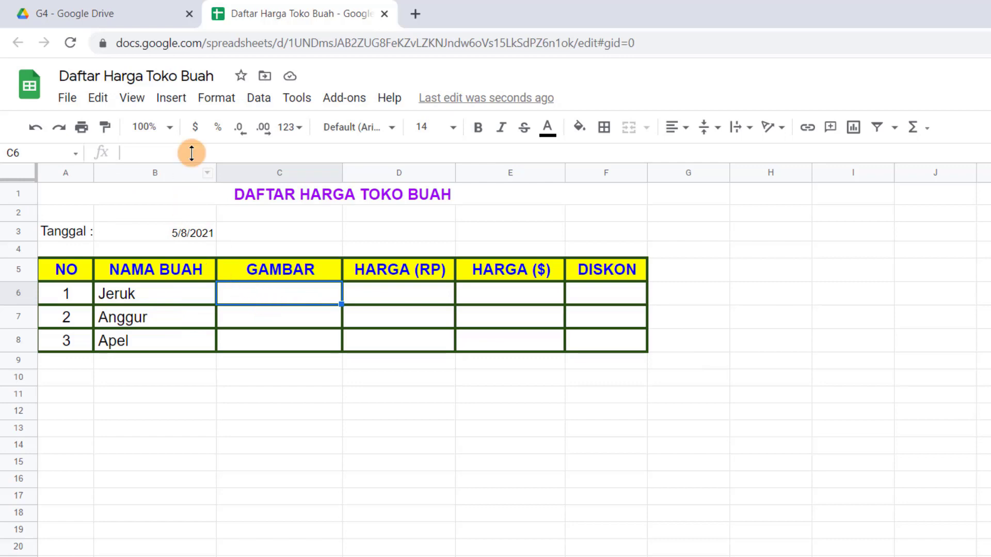
left_click(172, 99)
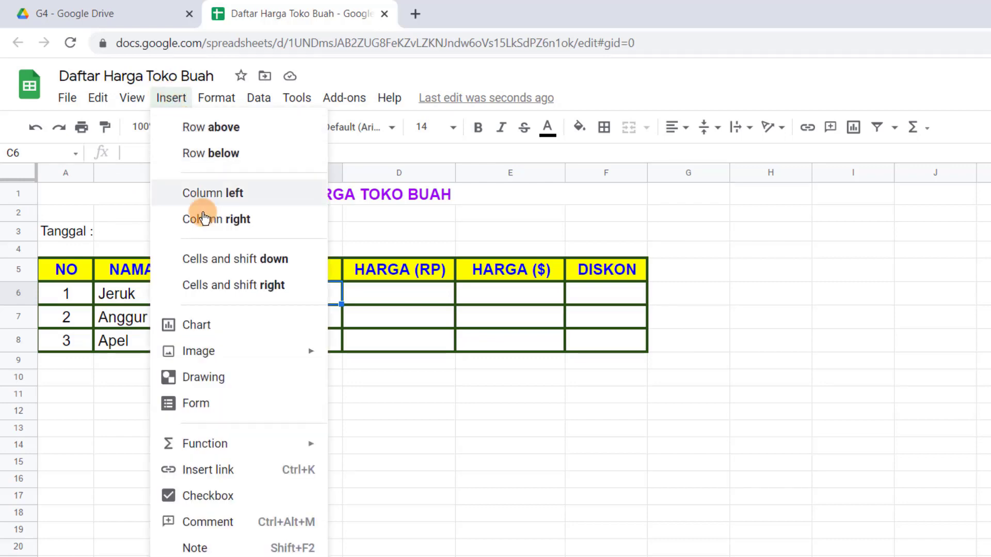
mouse_move(217, 344)
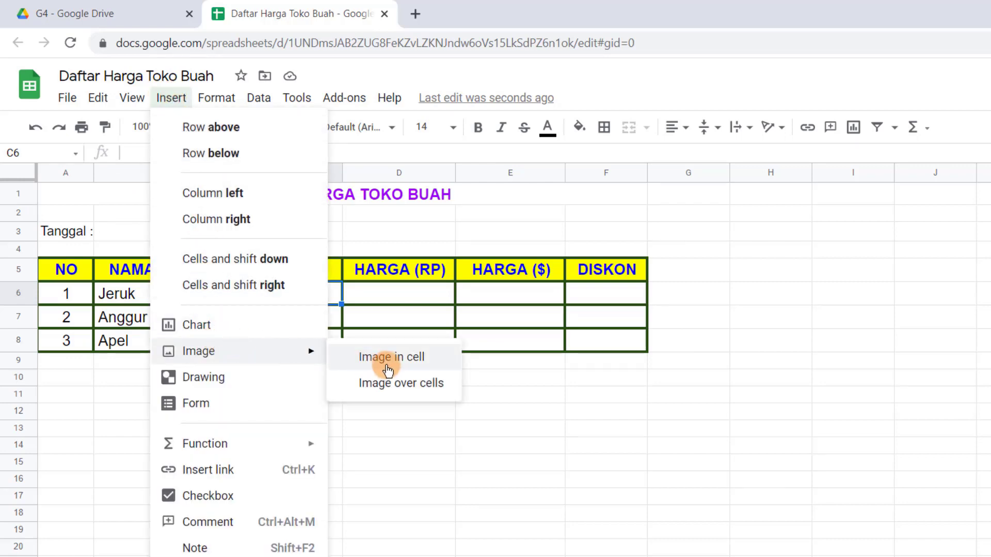
left_click(406, 363)
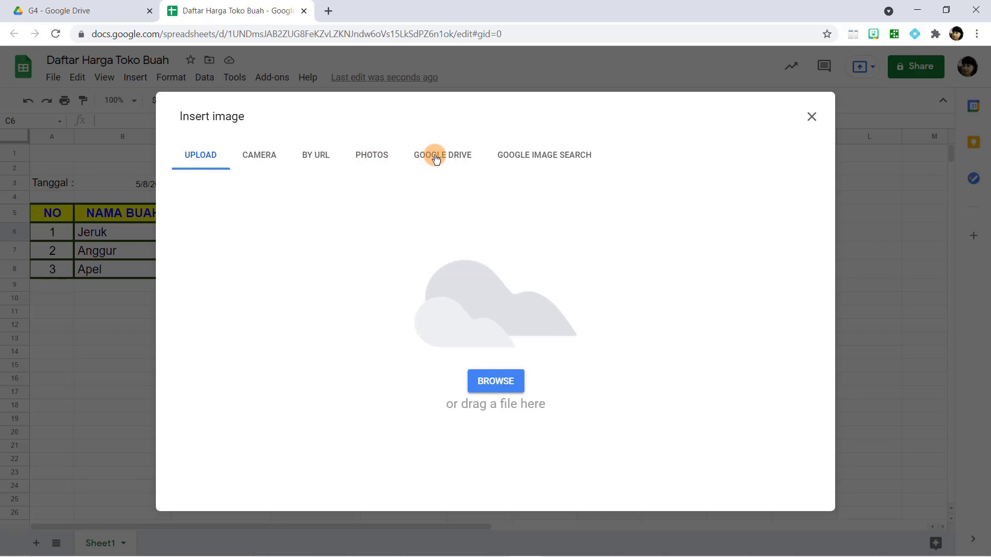
left_click(524, 159)
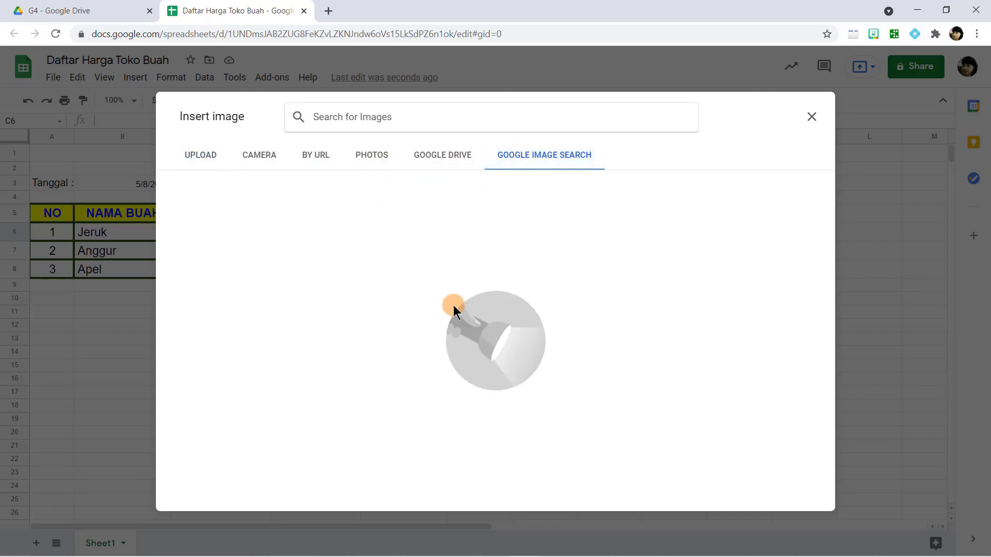
type("buah j")
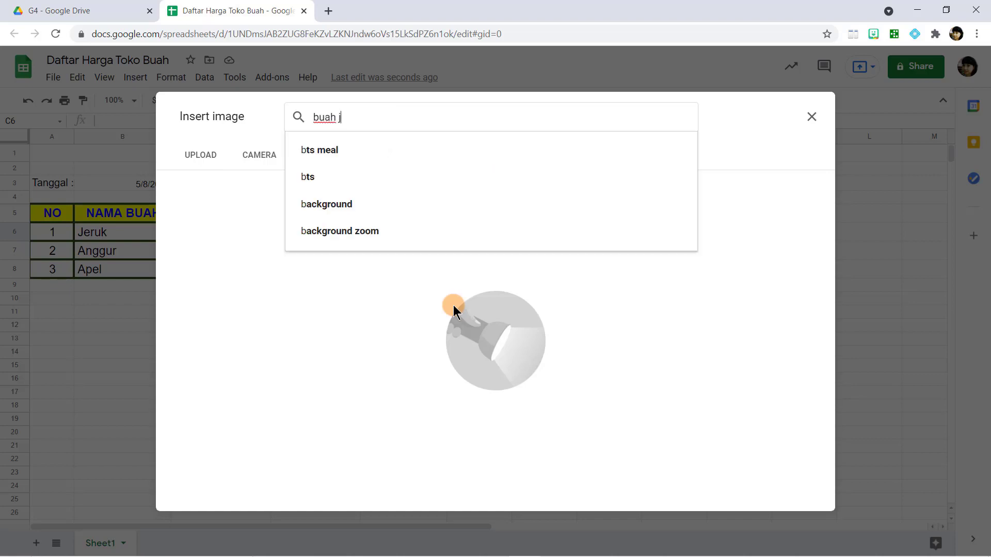
type("eruk")
key("Return")
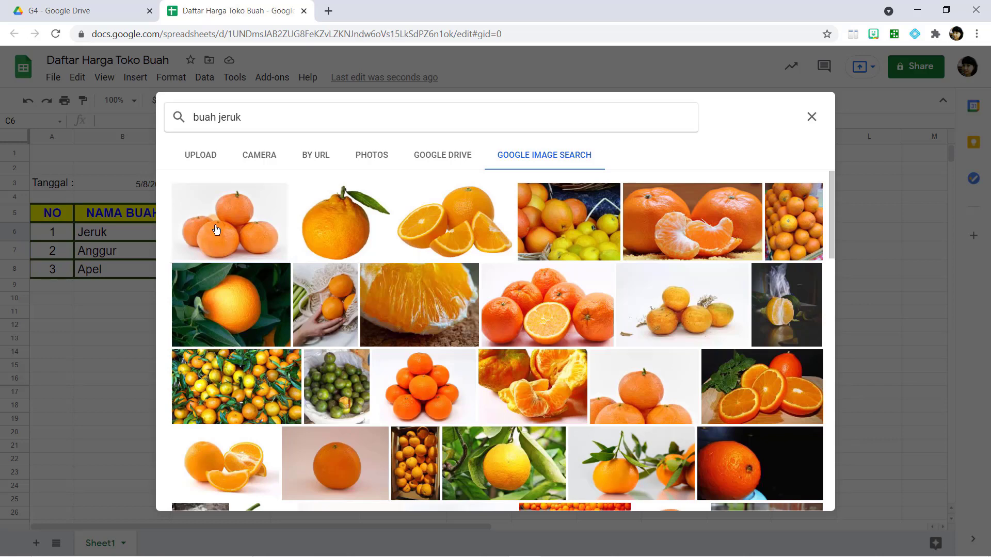
left_click(216, 230)
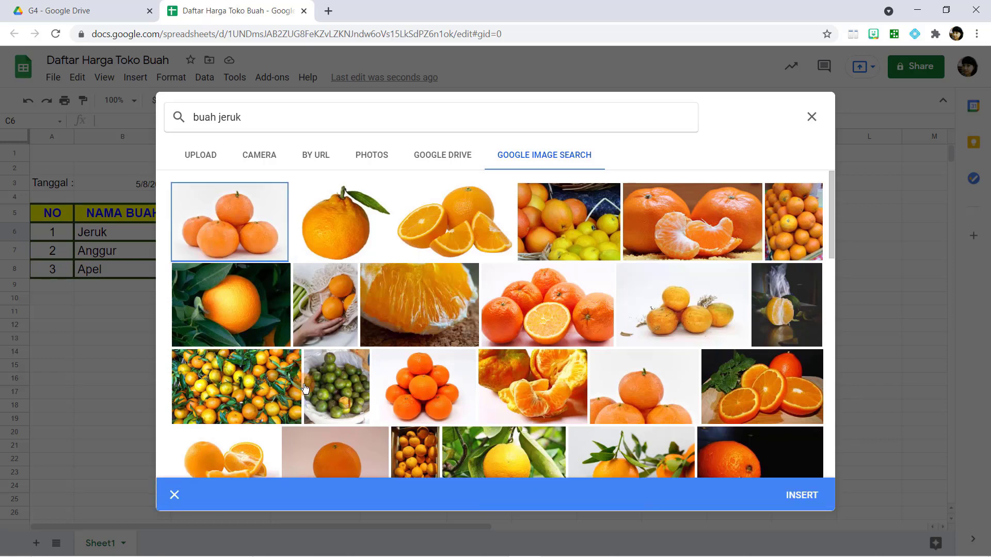
left_click(789, 503)
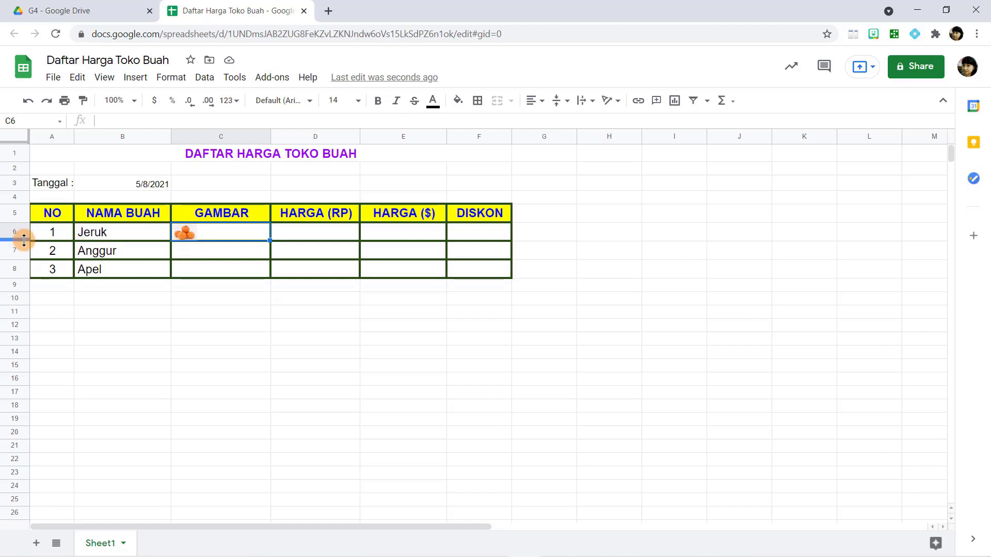
Make row 6 about three times as tall to enlarge the Jeruk picture.
left_click_drag(23, 240, 16, 279)
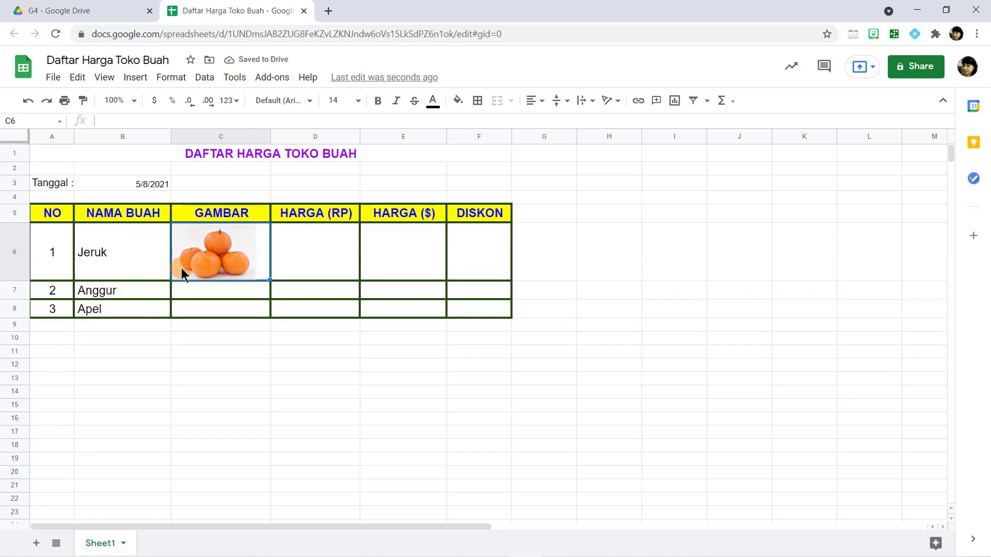
Insert the red grapes on a wooden table from a Google image search for "buah anggur" in cell C7, and make row 7 taller.
left_click(199, 294)
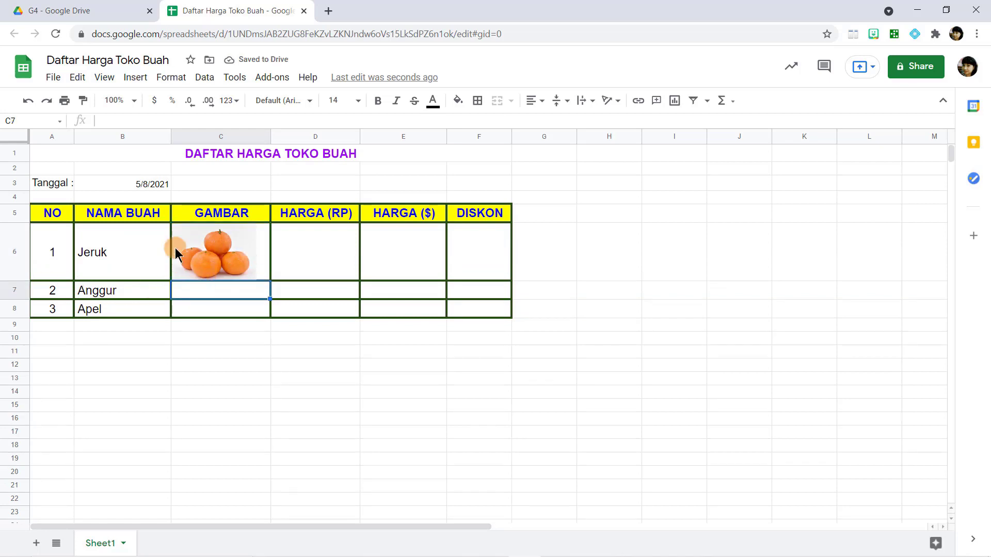
left_click(133, 77)
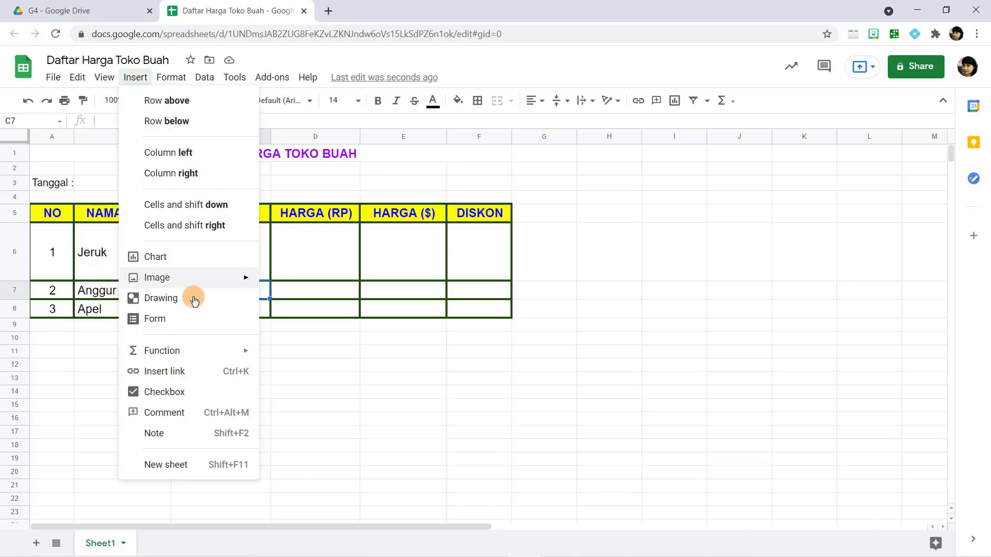
mouse_move(189, 274)
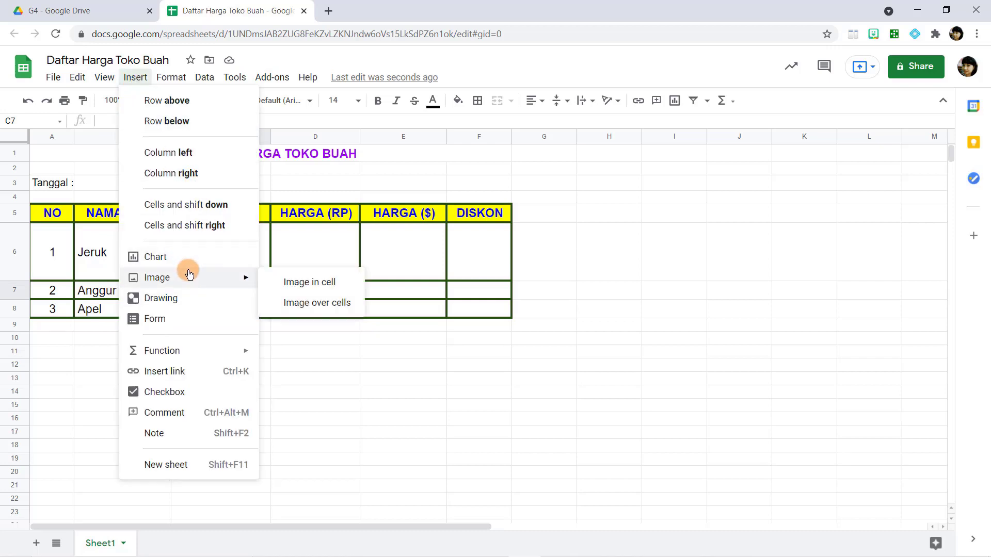
left_click(292, 282)
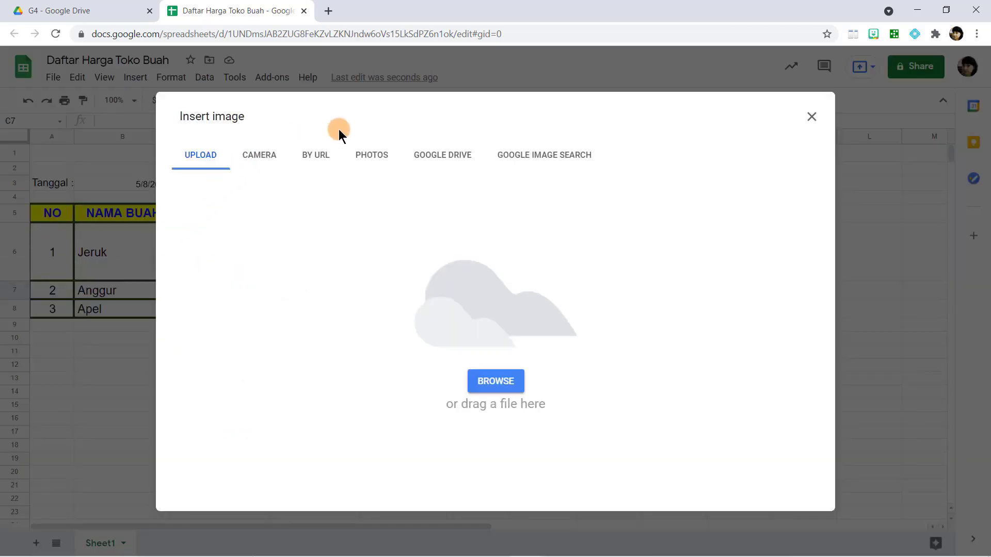
left_click(498, 157)
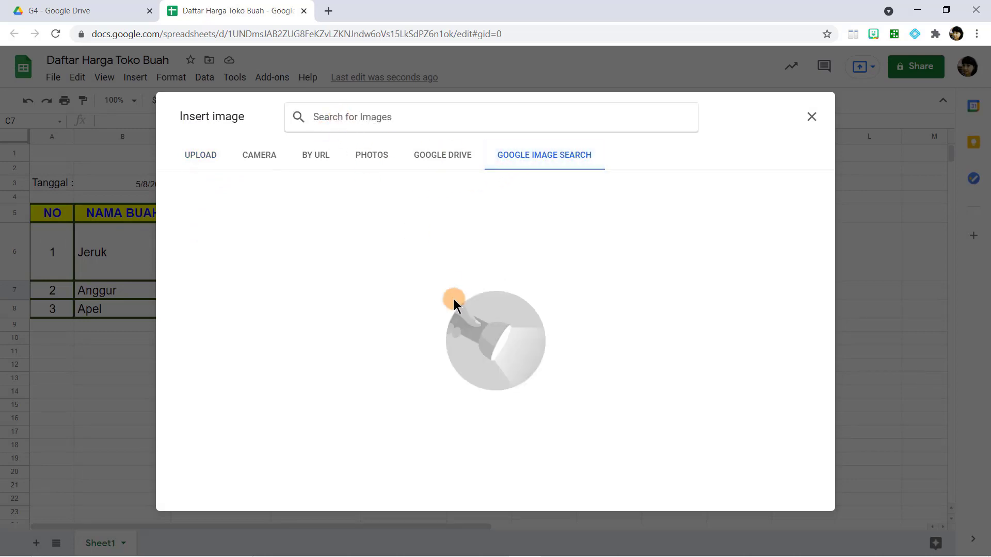
type("buah anggur")
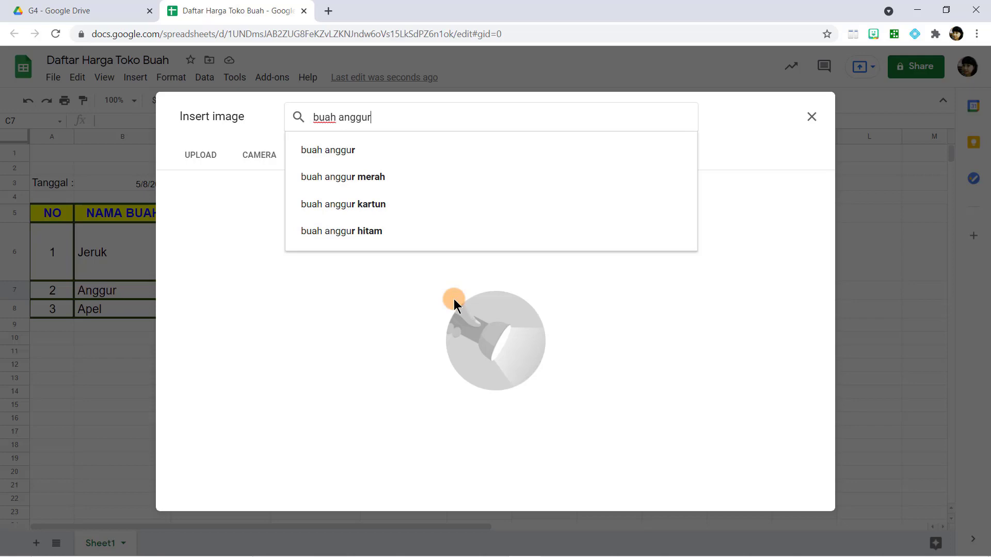
key("Return")
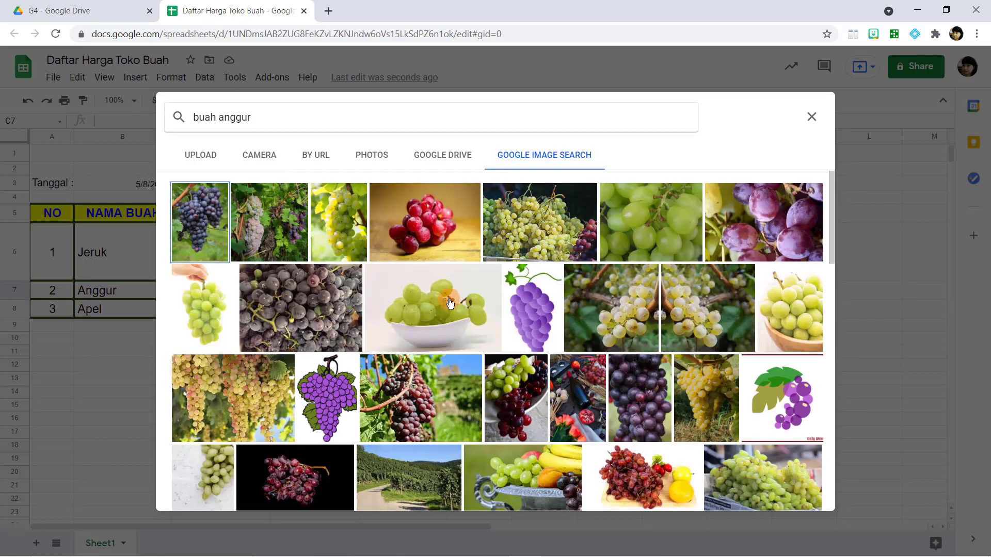
left_click(450, 304)
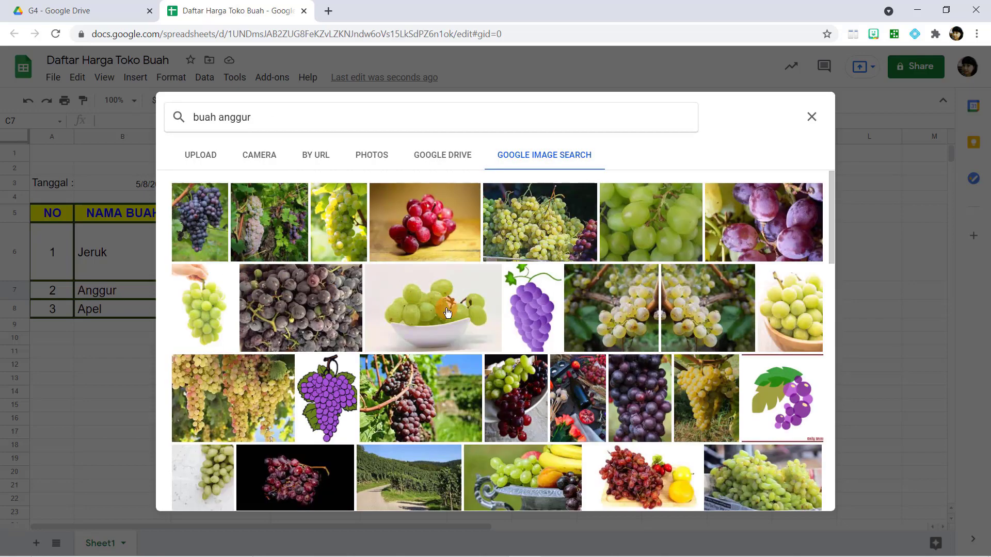
left_click(428, 226)
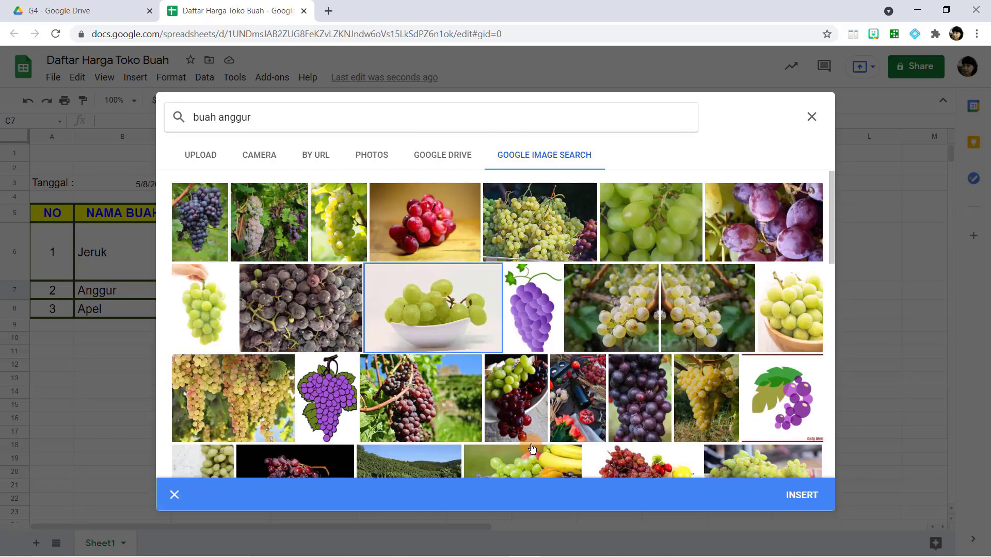
left_click(798, 496)
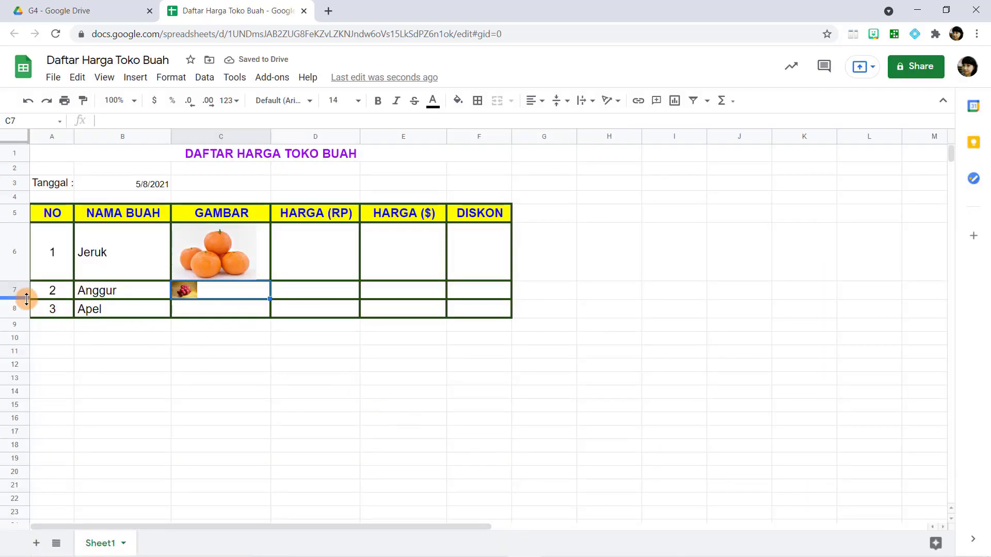
left_click_drag(27, 298, 27, 332)
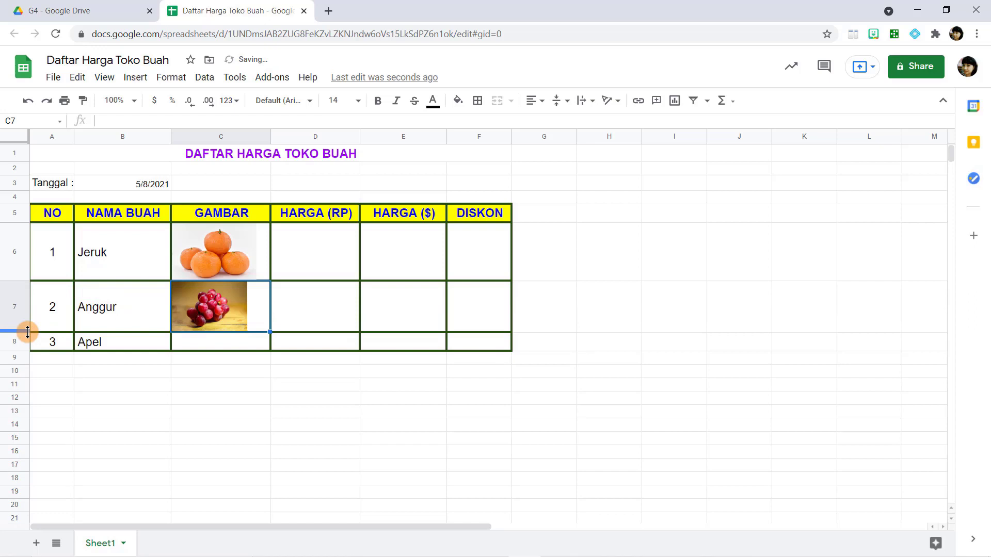
Insert the plate of sliced red apples from a Google image search for "apel" in cell C8, and make row 8 taller.
left_click(220, 337)
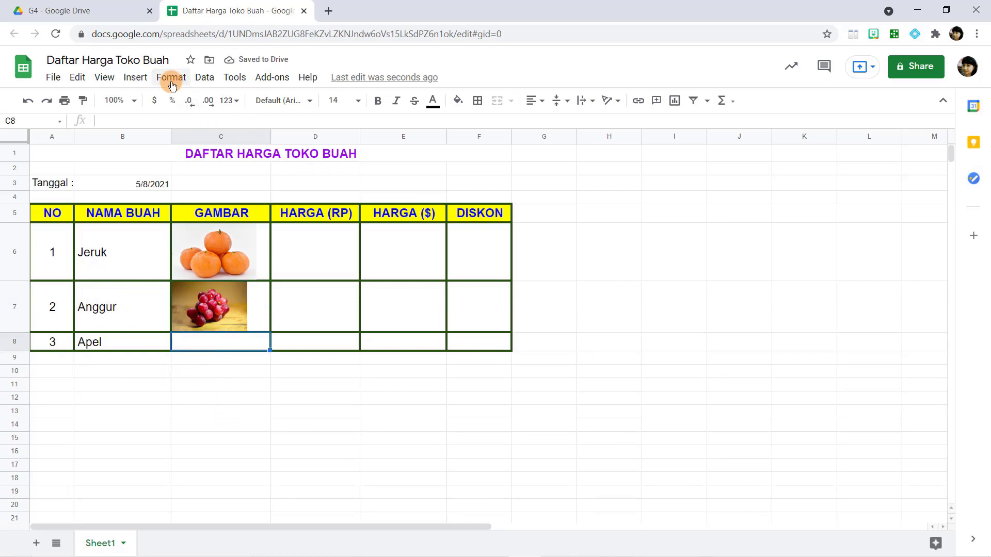
left_click(136, 78)
mouse_move(212, 284)
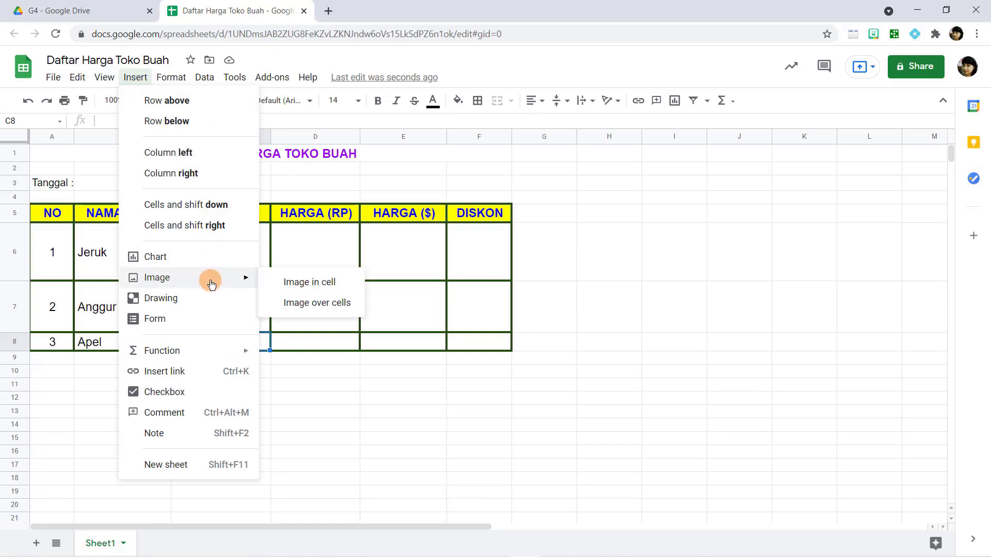
left_click(293, 281)
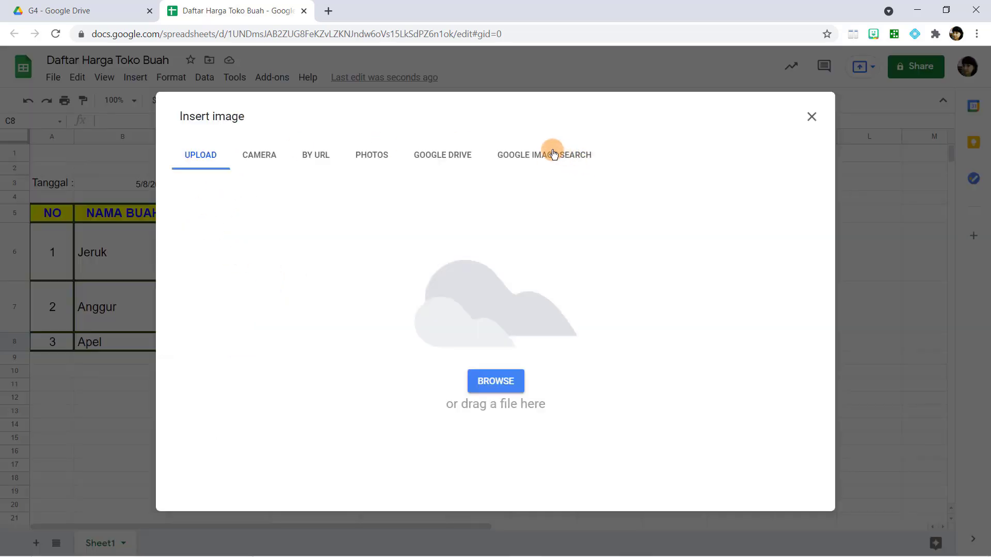
left_click(515, 156)
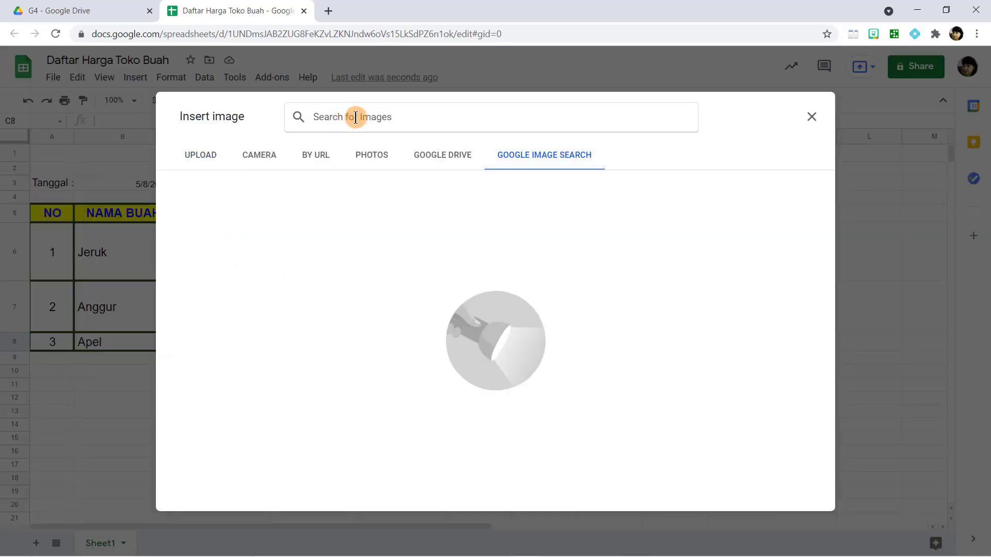
type("apel")
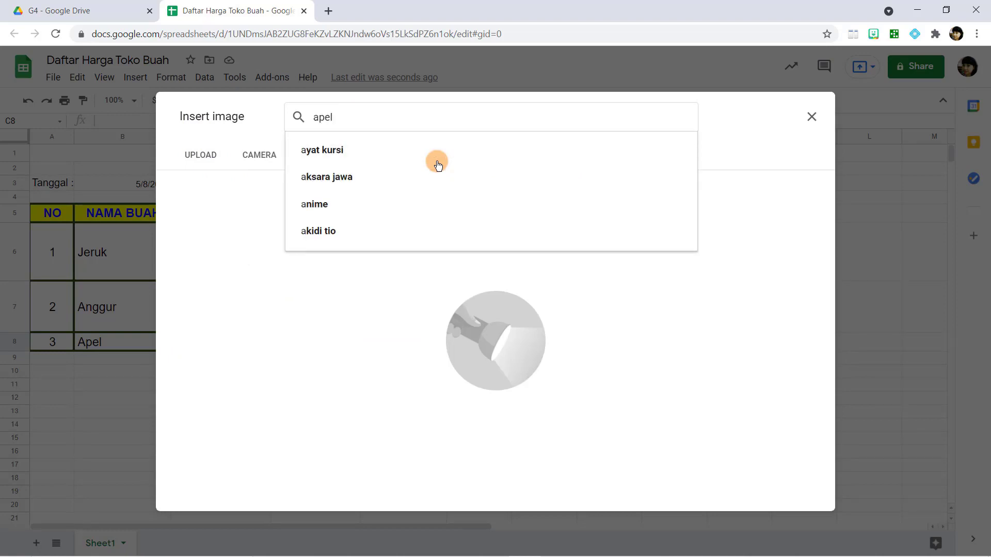
key("Return")
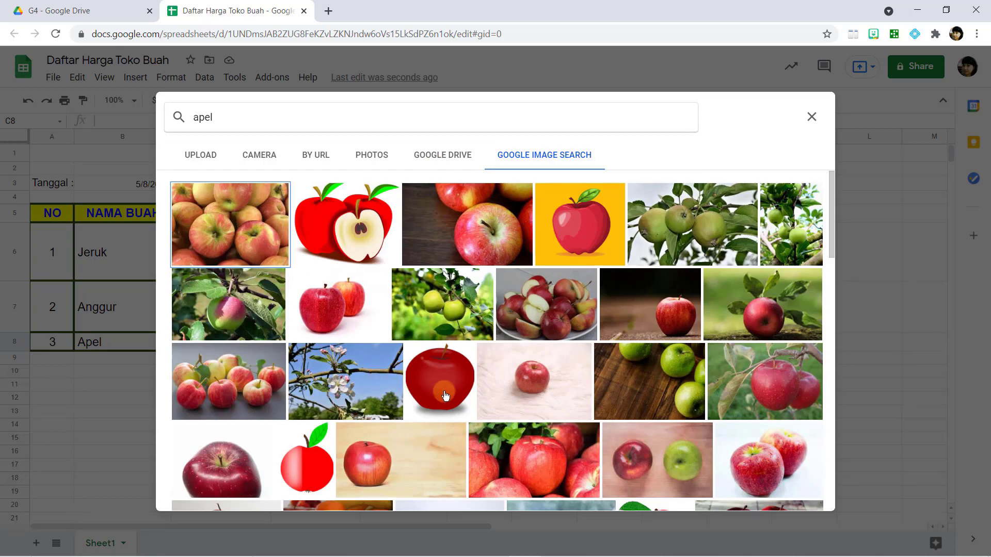
left_click(556, 330)
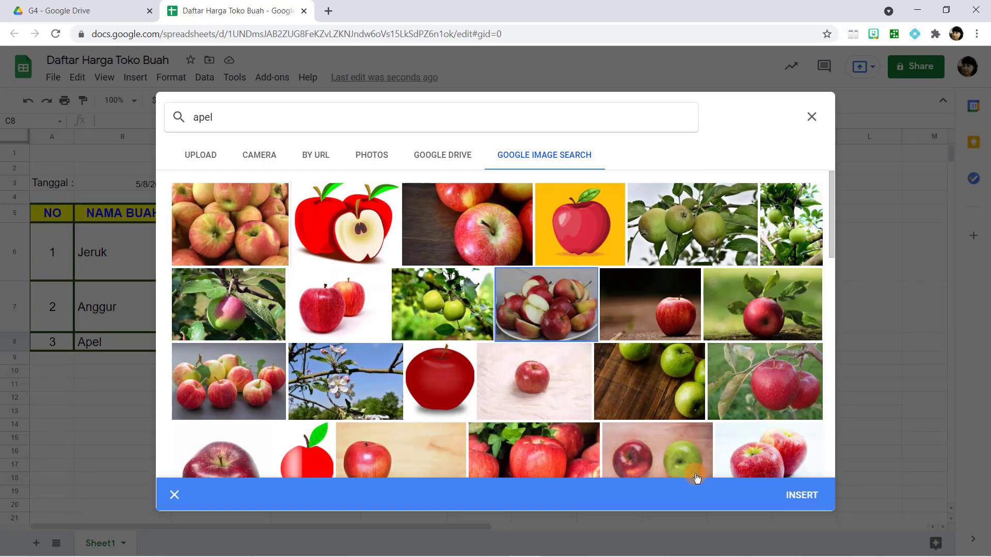
left_click(785, 491)
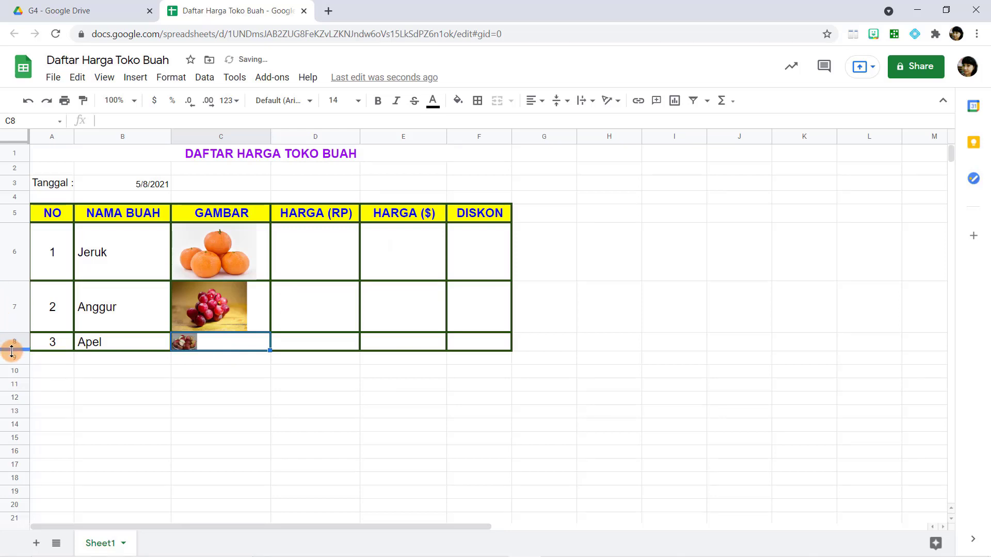
left_click_drag(11, 351, 9, 385)
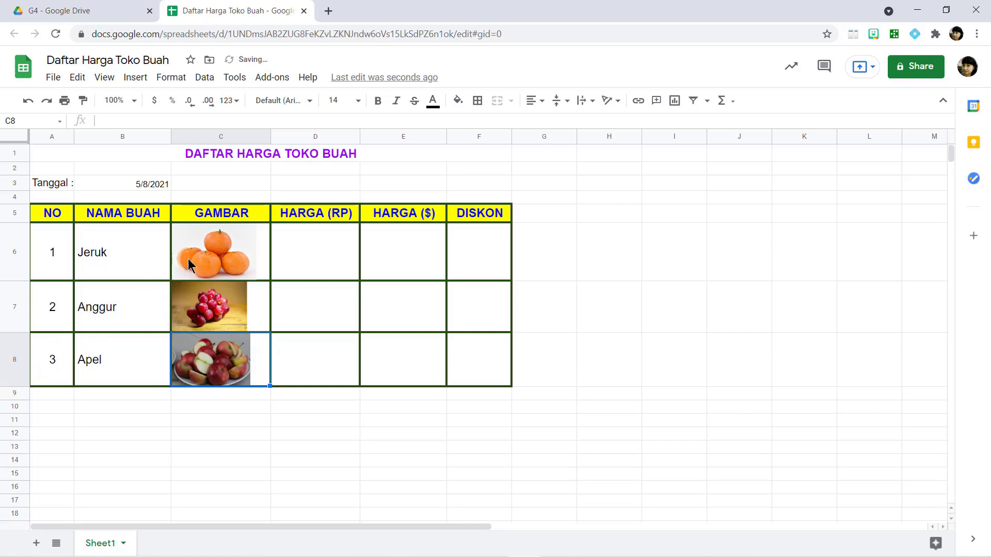
Fill in the HARGA (RP) column with 50000 for Jeruk, 100000 for Anggur and 80000 for Apel in D6:D8.
left_click(138, 264)
left_click(323, 253)
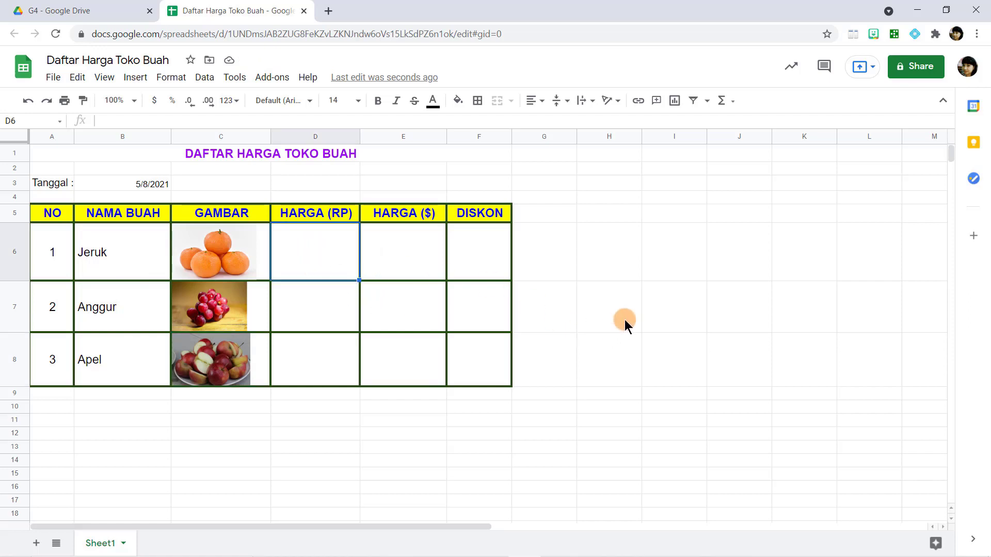
type("50000")
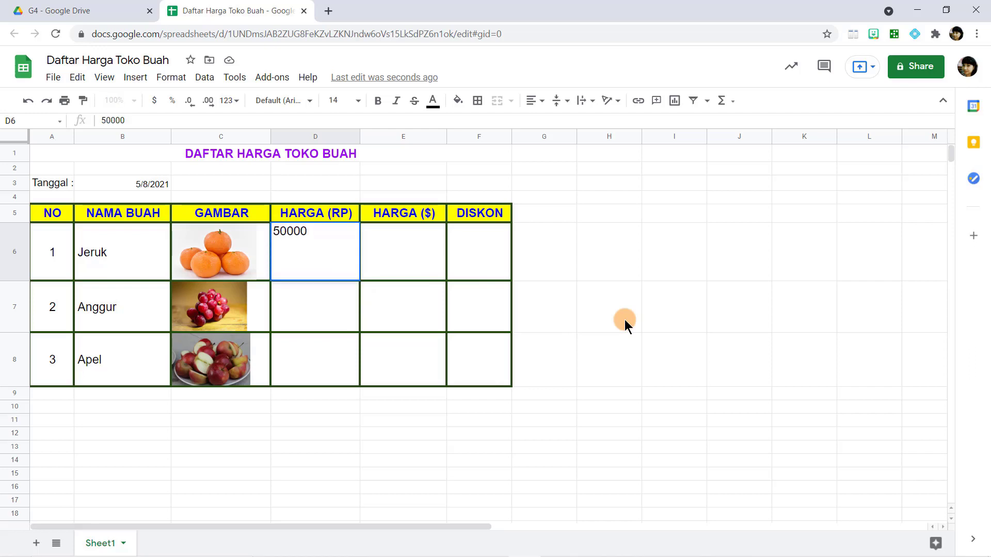
key("Return")
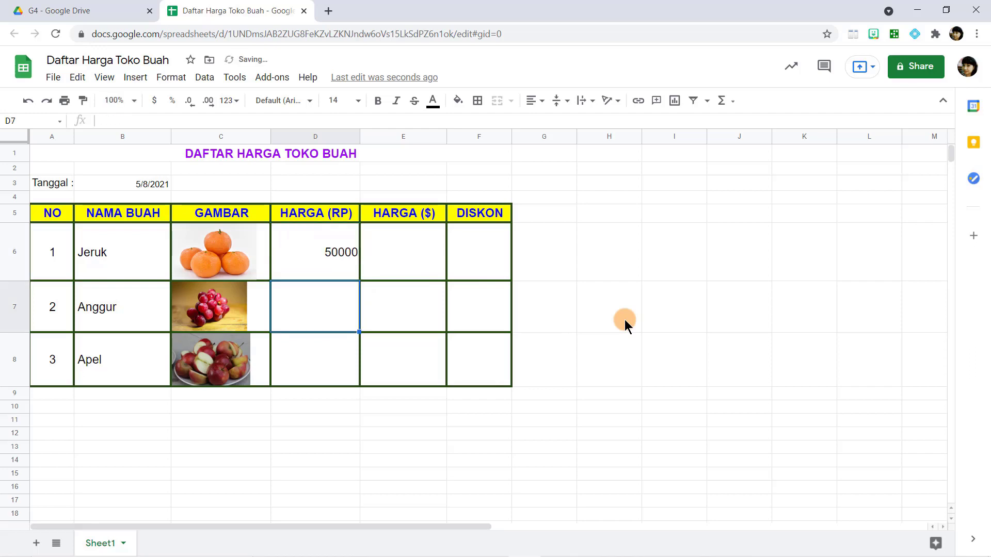
type("100000")
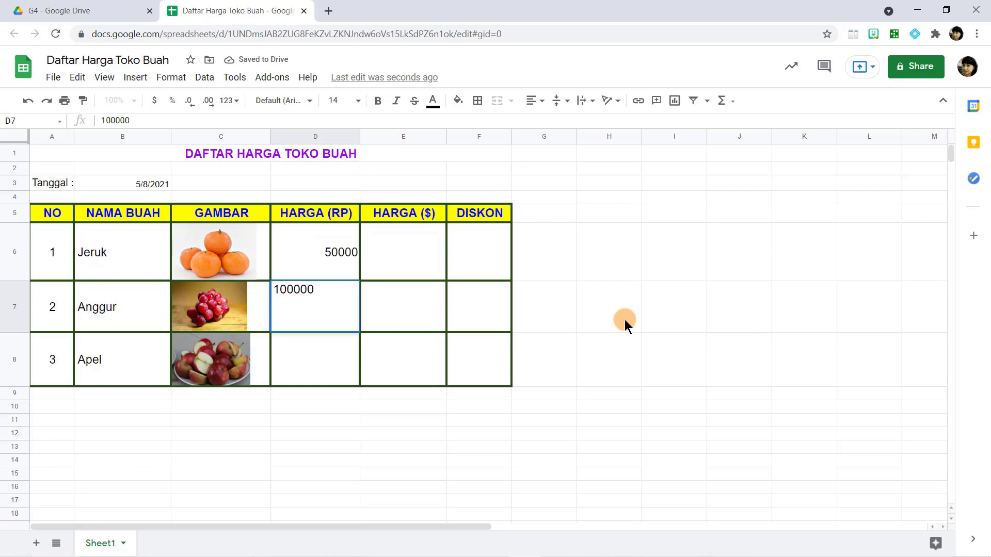
key("Return")
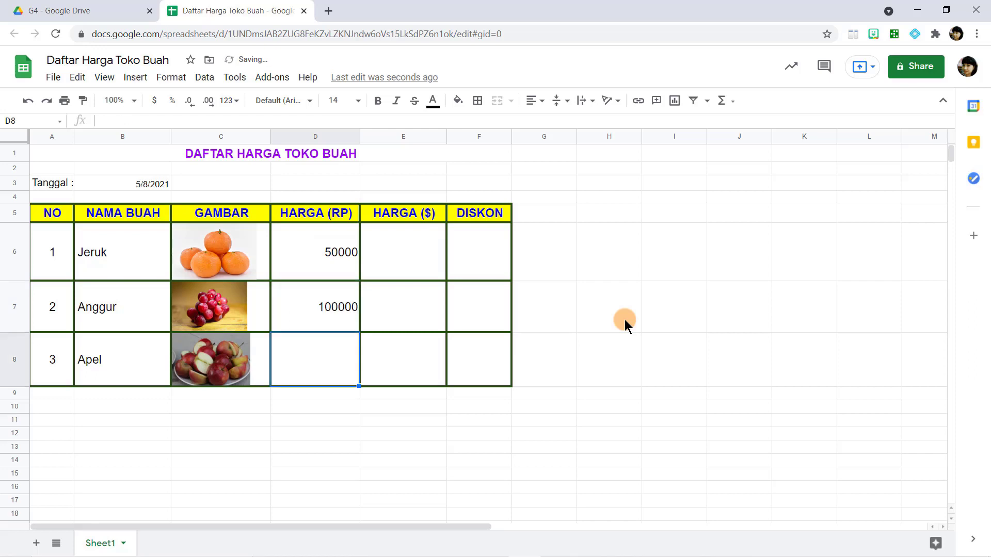
type("80000")
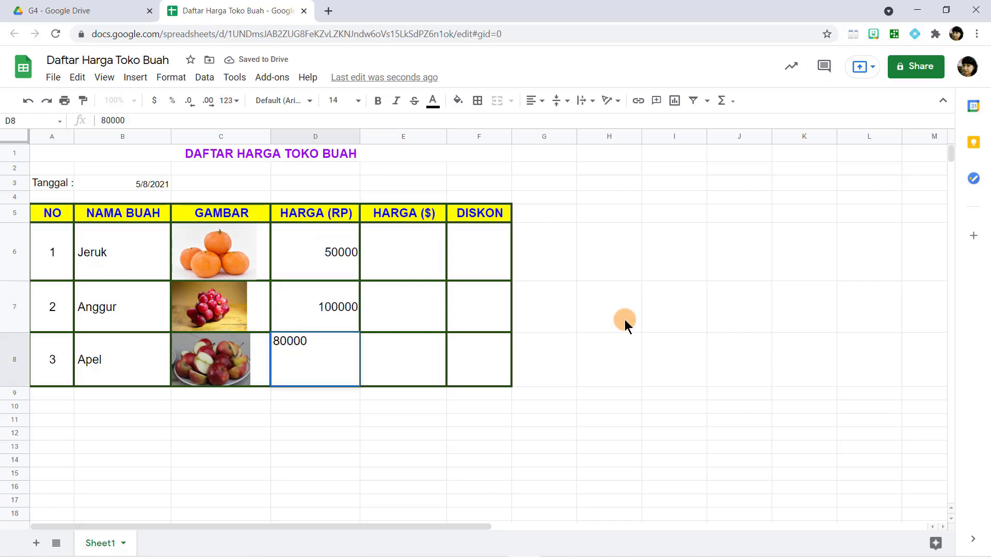
key("Return")
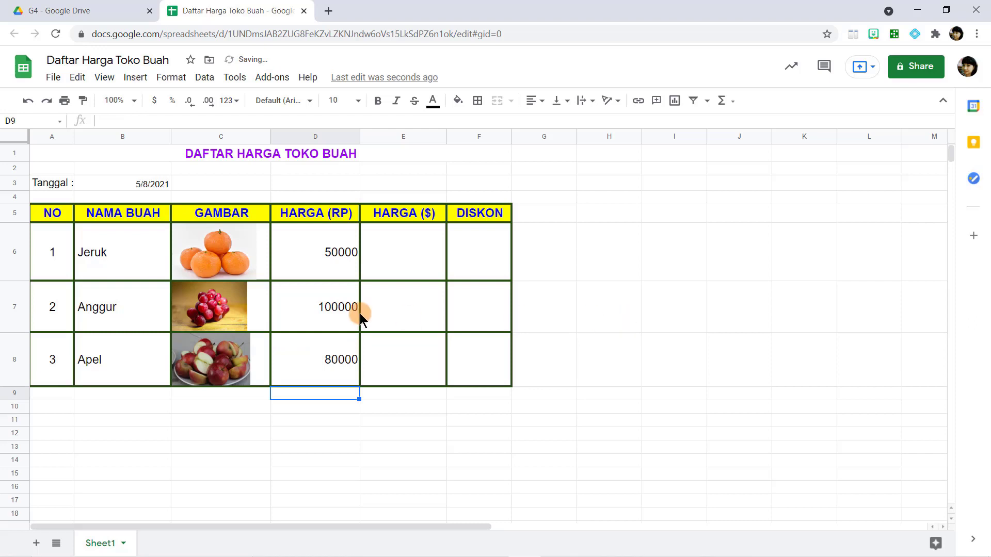
Fill in the HARGA ($) column with 10 for Jeruk, 12 for Anggur and 15 for Apel in E6:E8.
left_click(405, 269)
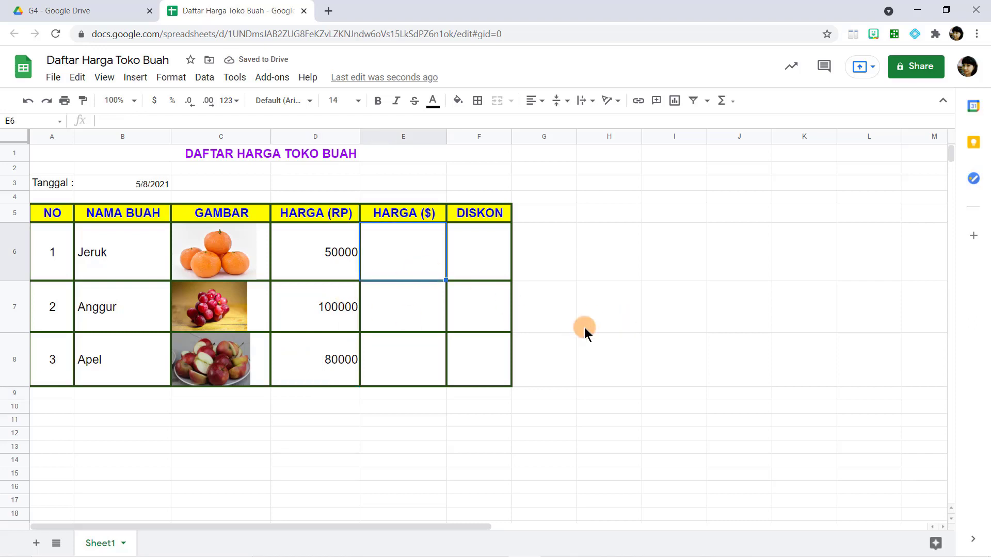
type("10")
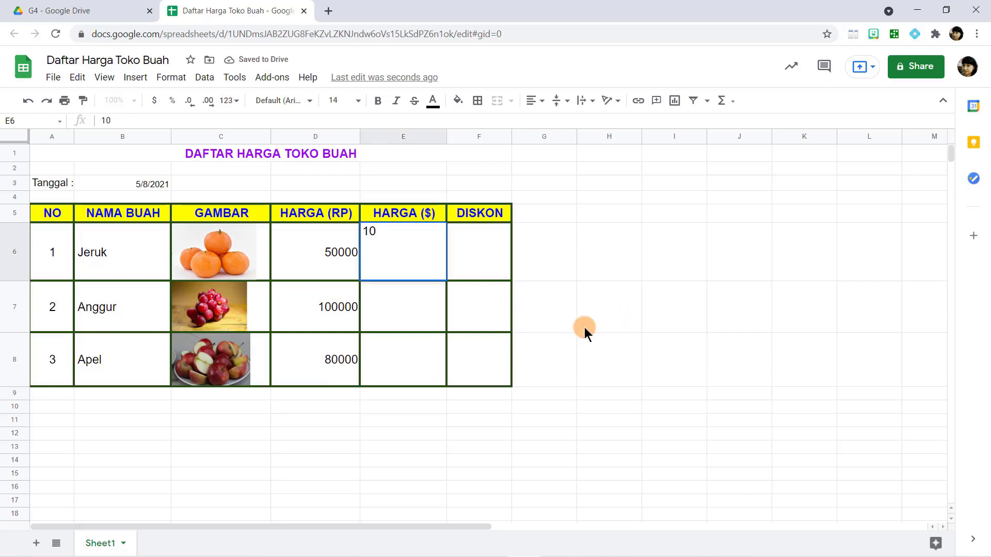
key("Return")
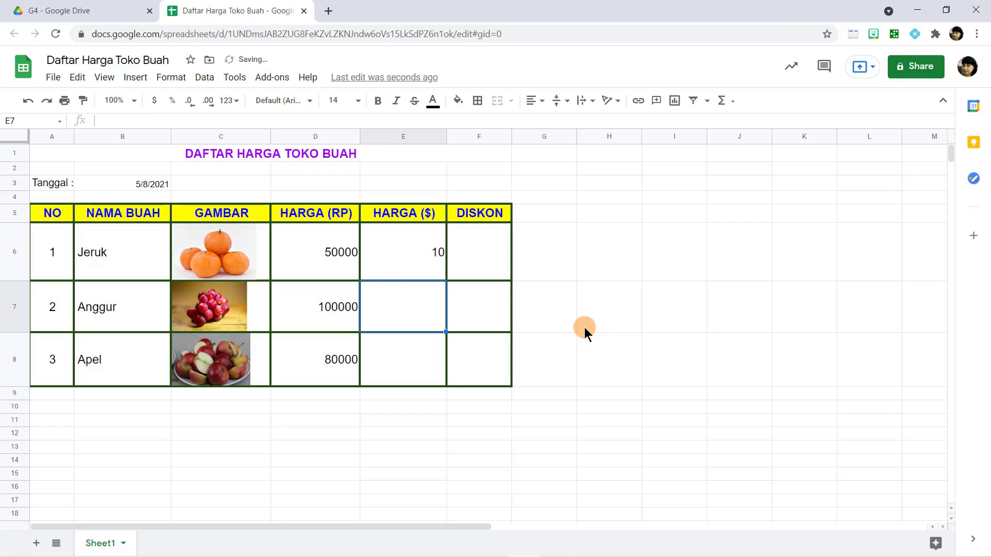
type("12")
key("Return")
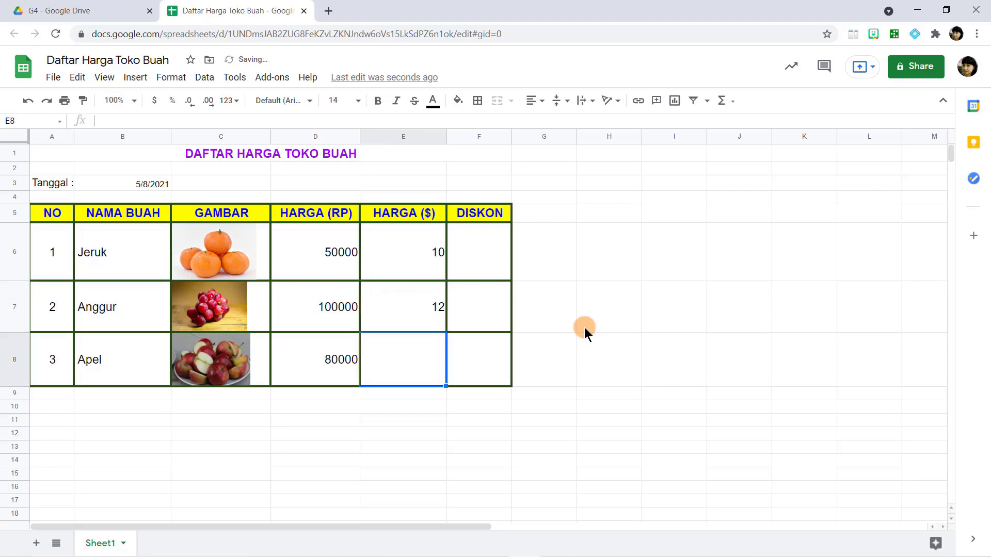
type("15")
key("Return")
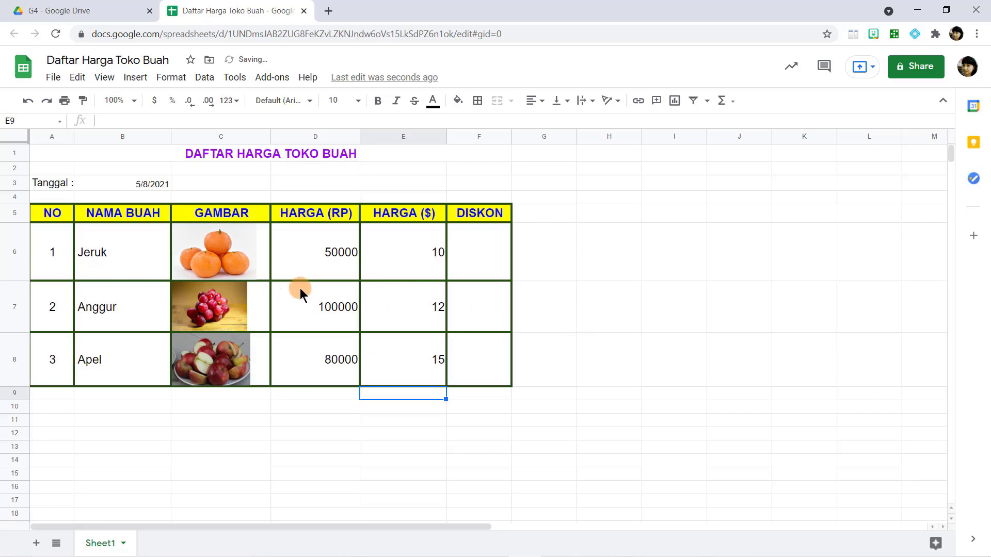
Format the HARGA (RP) prices in D6:D8 with the custom currency Rp in the Rp1,000 style without decimals.
left_click(494, 256)
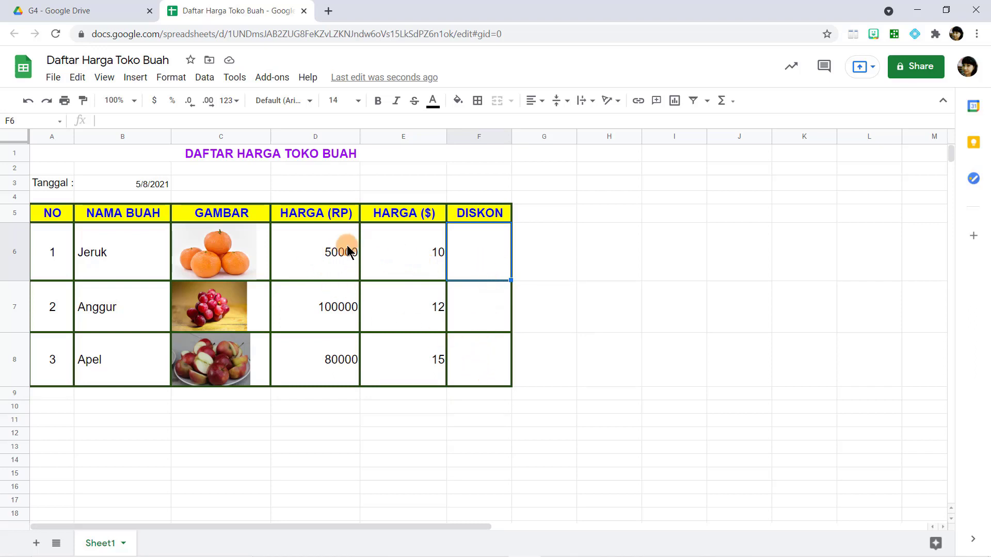
left_click(300, 240)
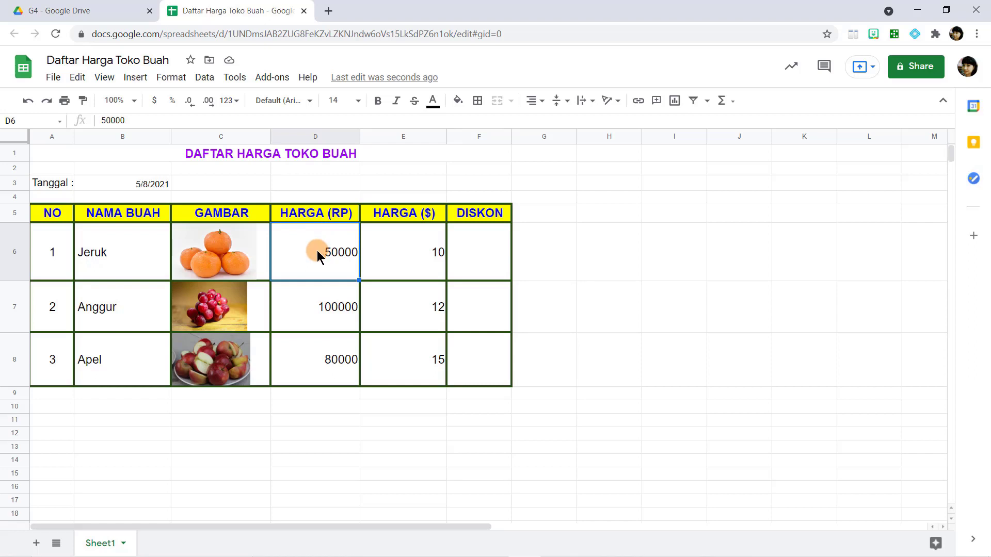
left_click_drag(317, 252, 317, 361)
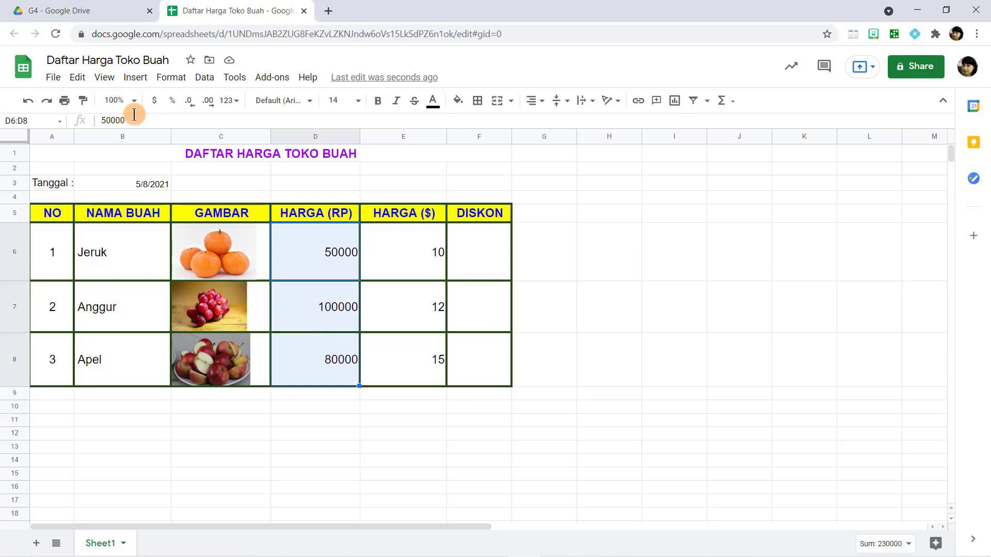
left_click(171, 78)
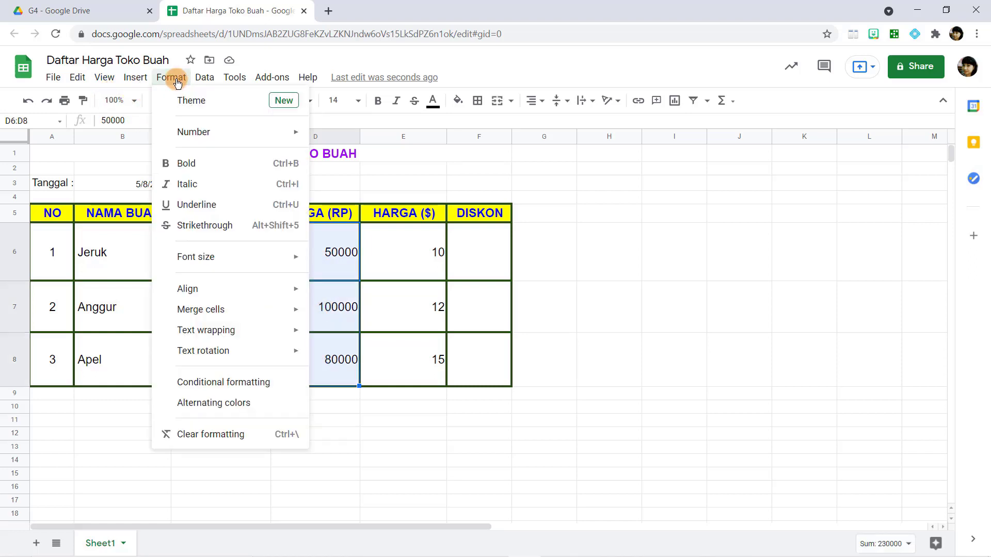
mouse_move(233, 130)
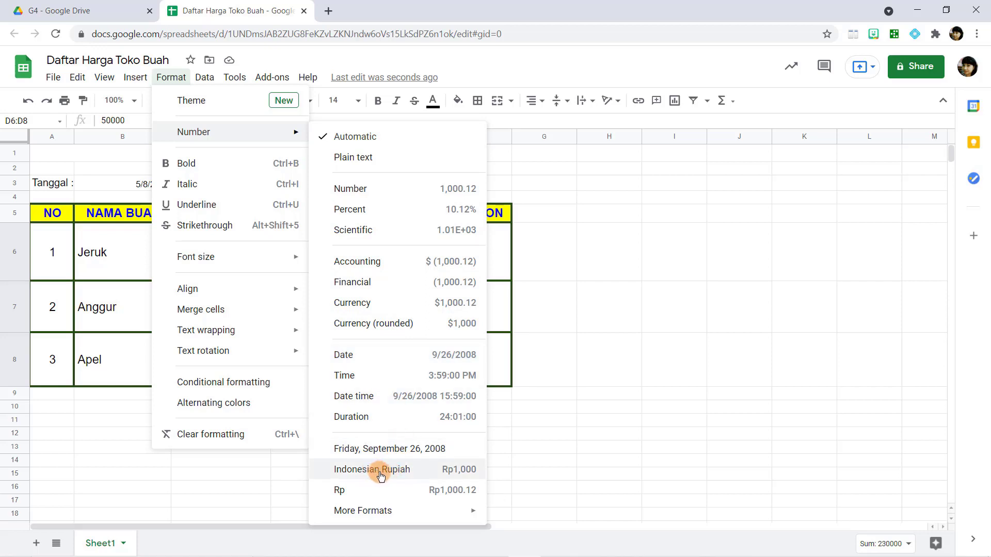
mouse_move(412, 514)
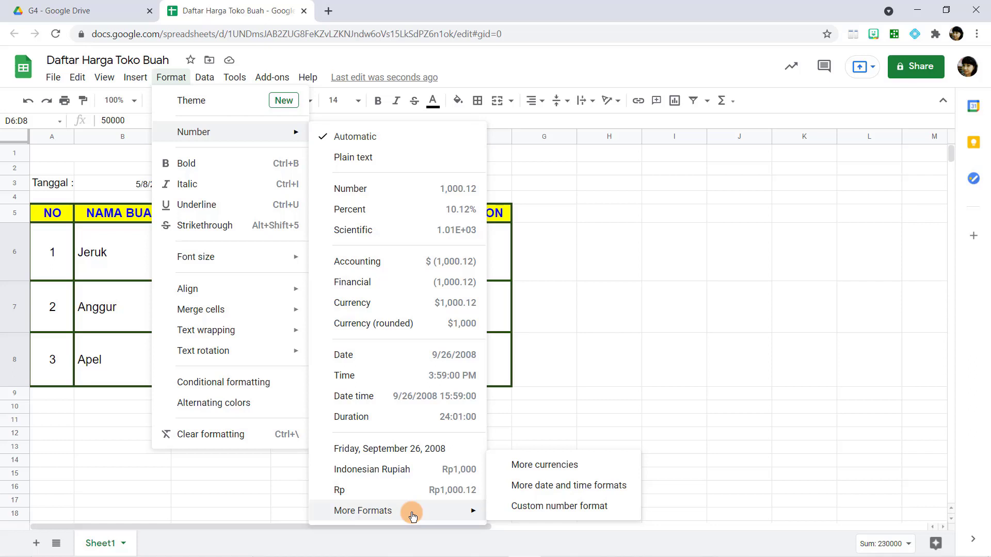
left_click(563, 468)
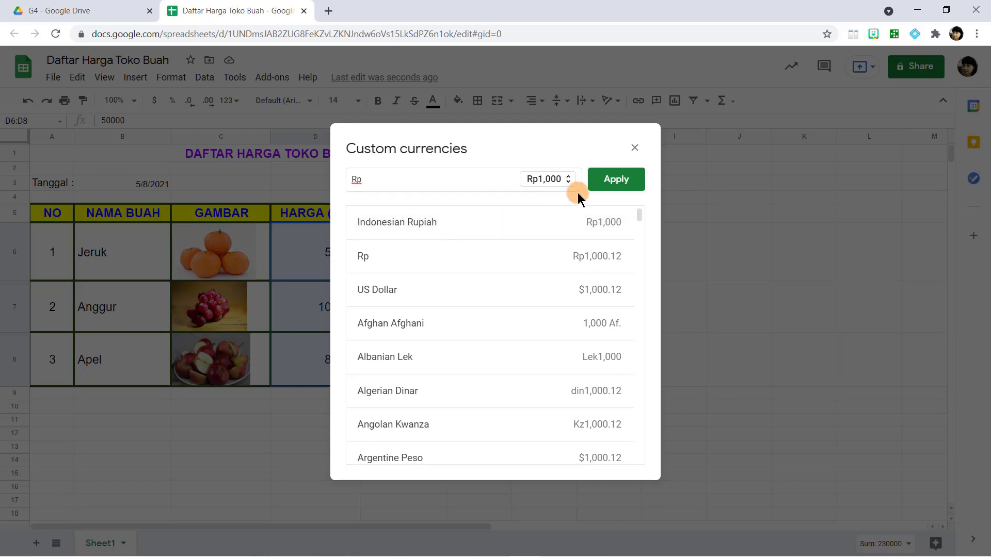
left_click(617, 181)
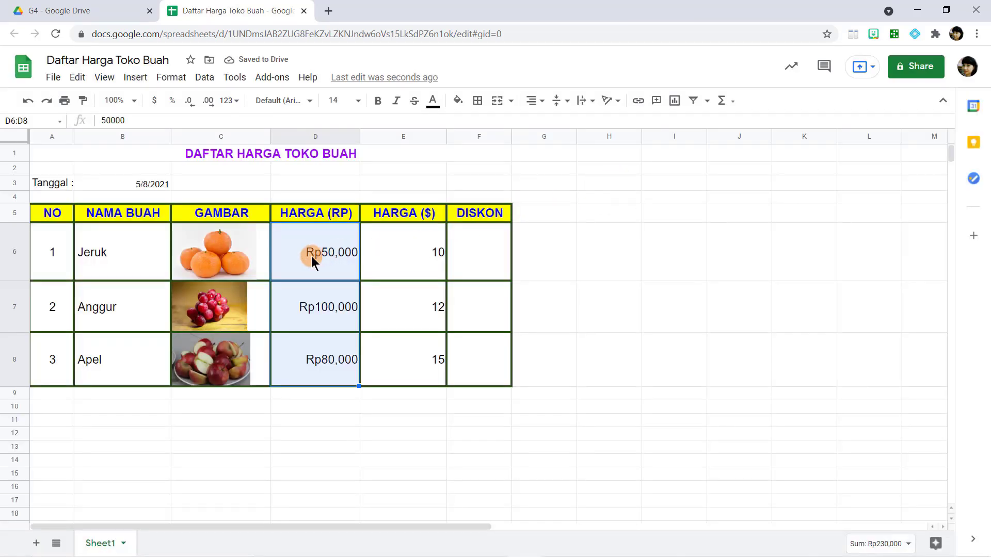
Format the HARGA ($) prices in E6:E8 as dollar currency with two decimals.
left_click(421, 263)
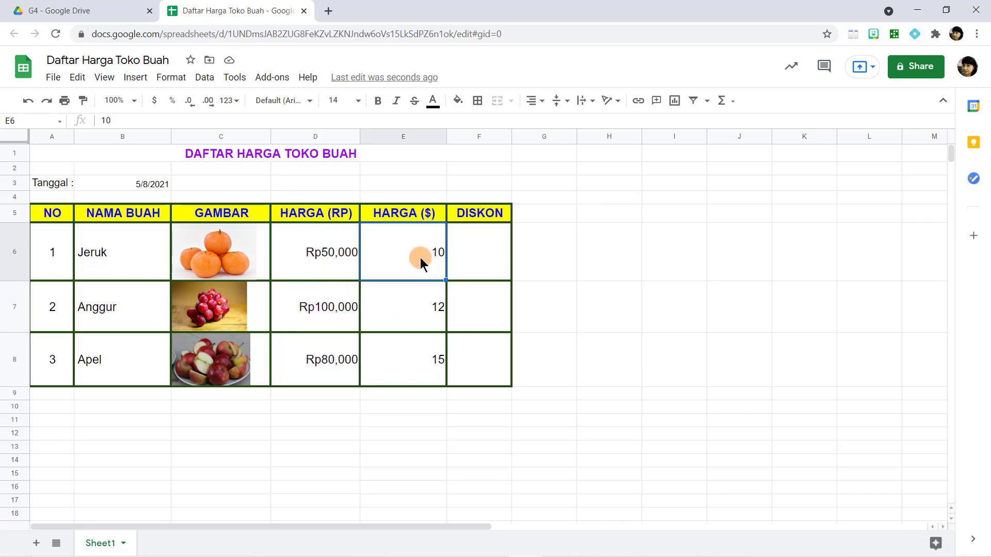
left_click_drag(420, 258, 416, 371)
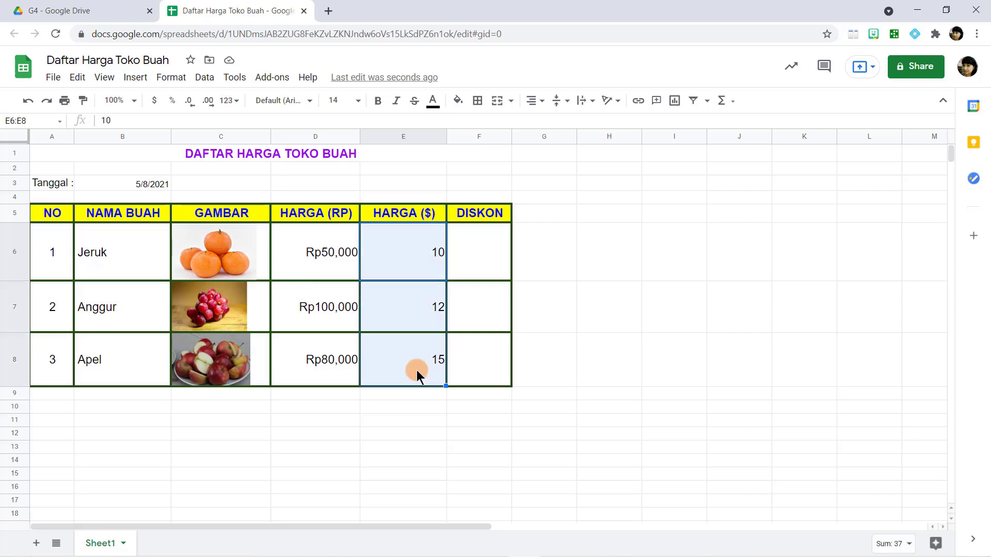
left_click(154, 102)
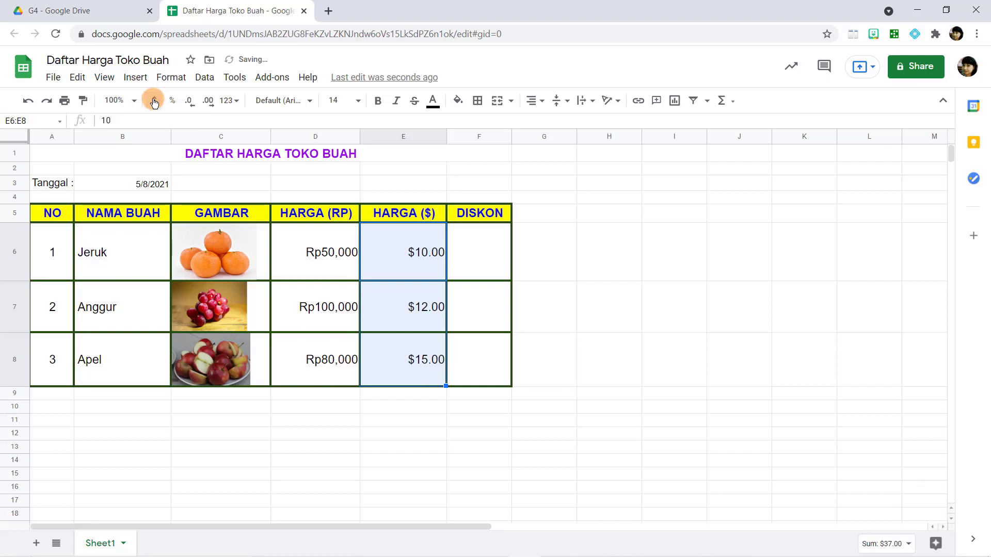
left_click(172, 78)
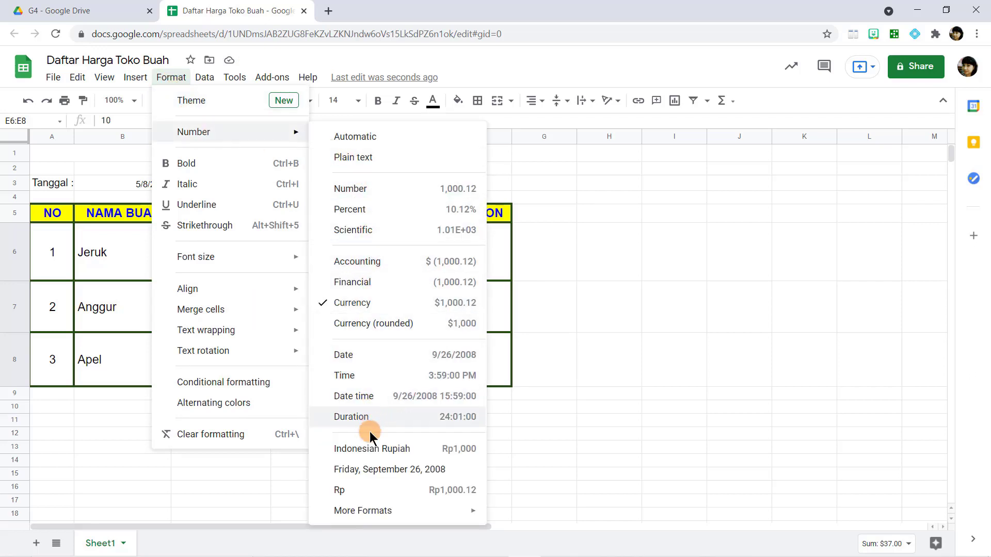
mouse_move(376, 518)
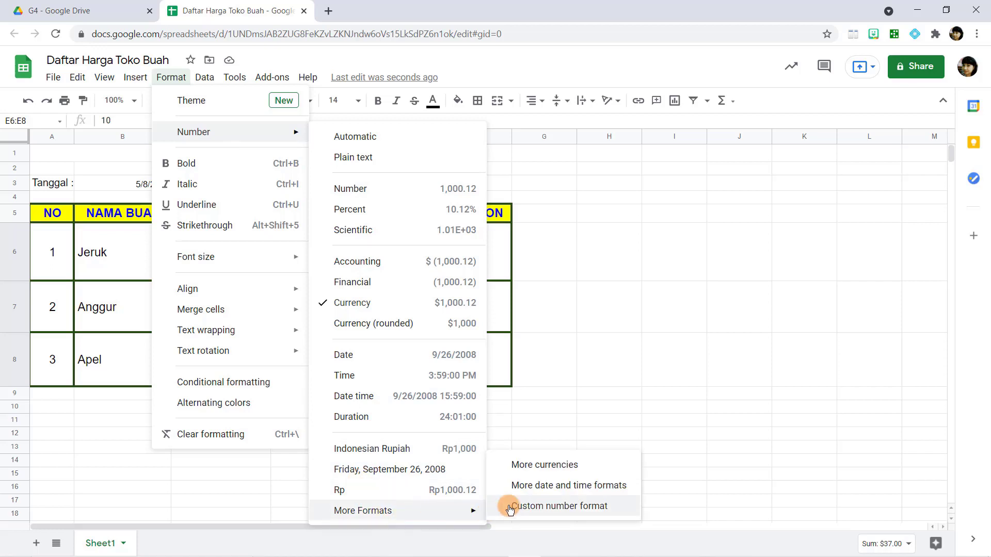
left_click(516, 461)
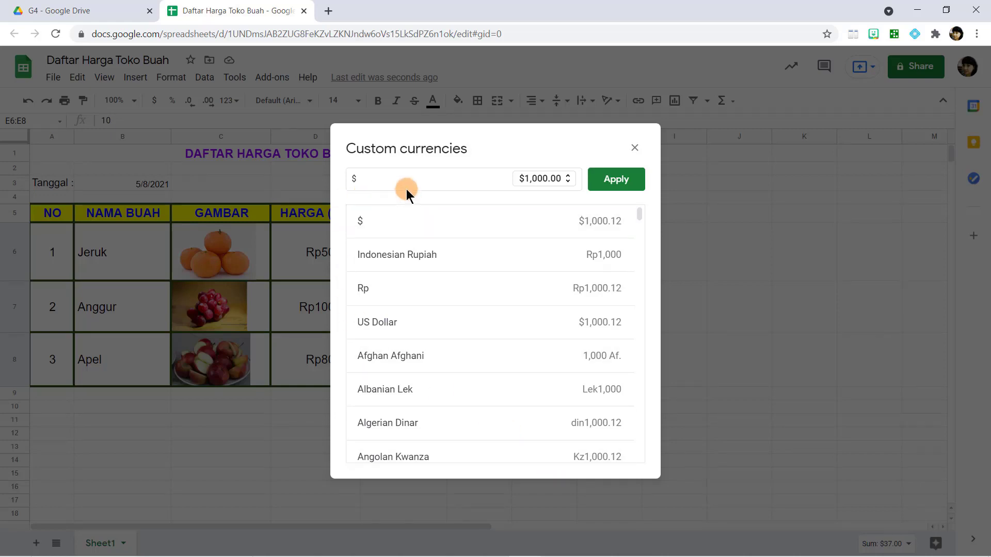
left_click(632, 149)
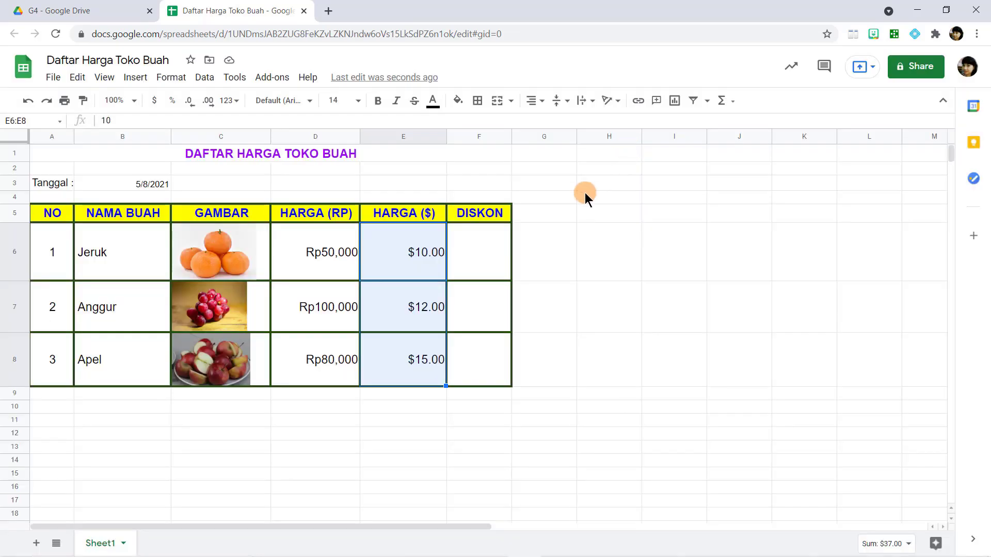
Apply the percent format to the empty DISKON cells F6:F8.
left_click(462, 264)
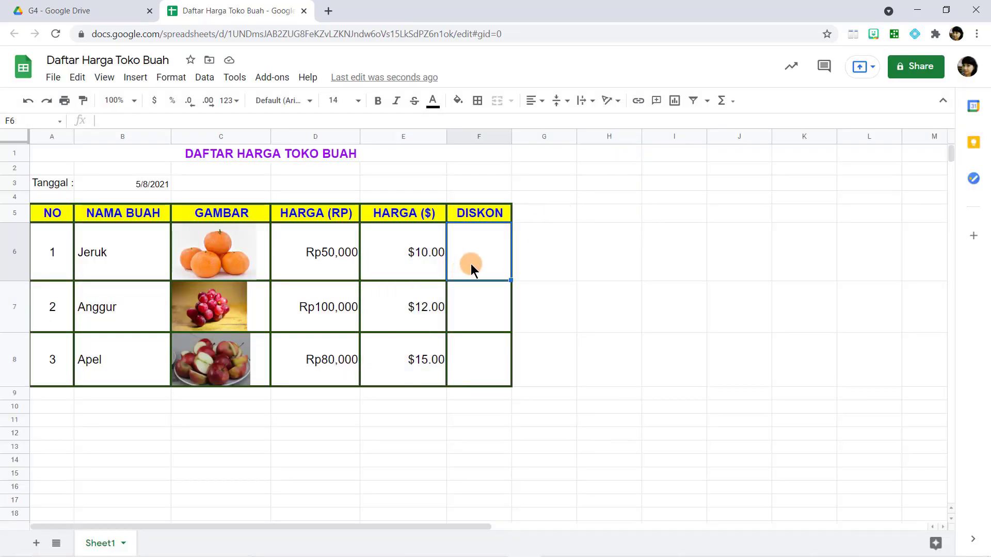
left_click_drag(479, 242, 487, 377)
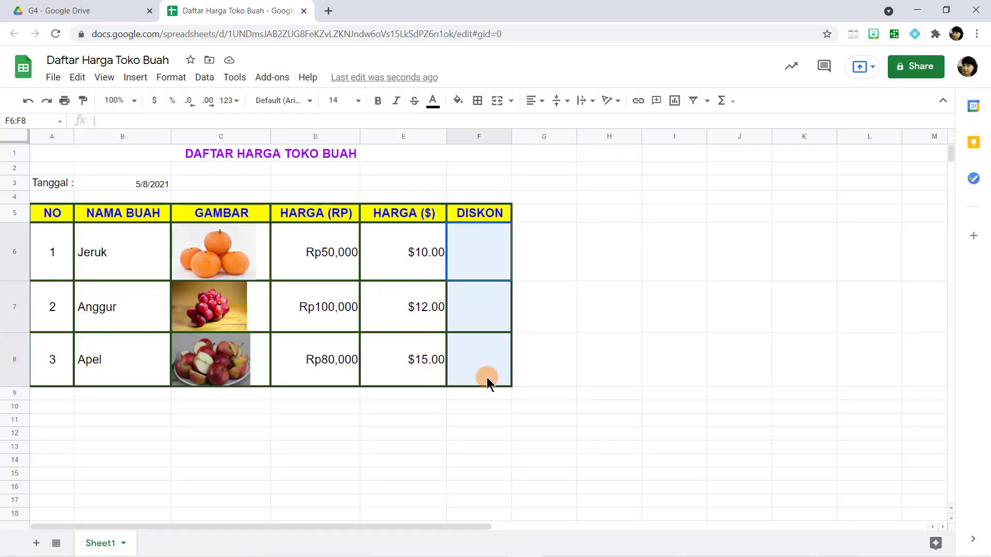
left_click(172, 101)
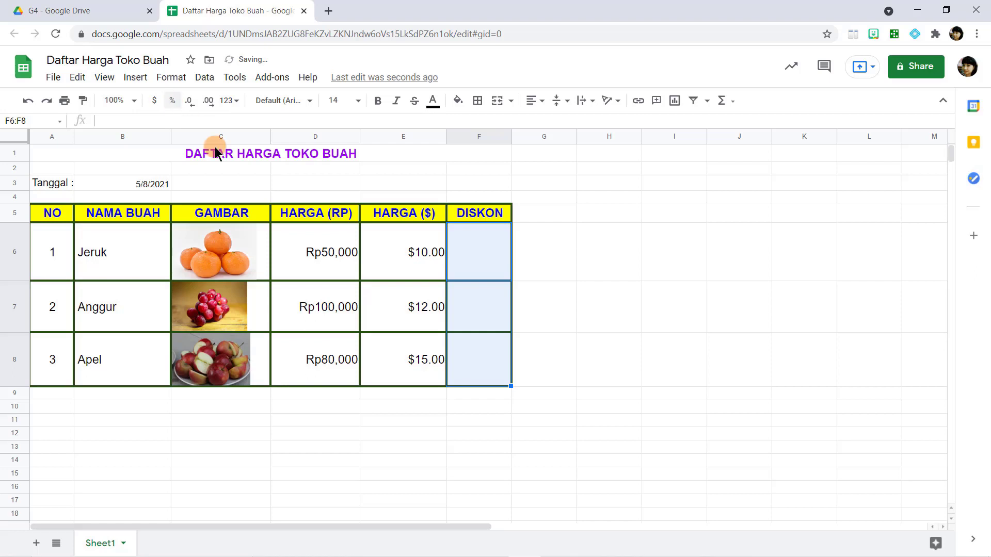
Fill in the DISKON column with 5% for Jeruk, 10% for Anggur and 12% for Apel in F6:F8.
left_click(489, 262)
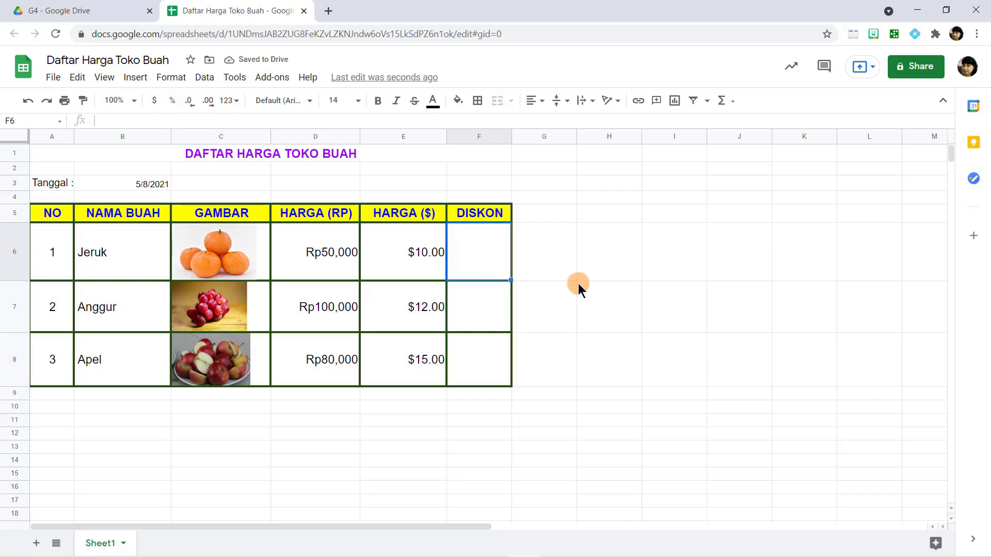
type("5")
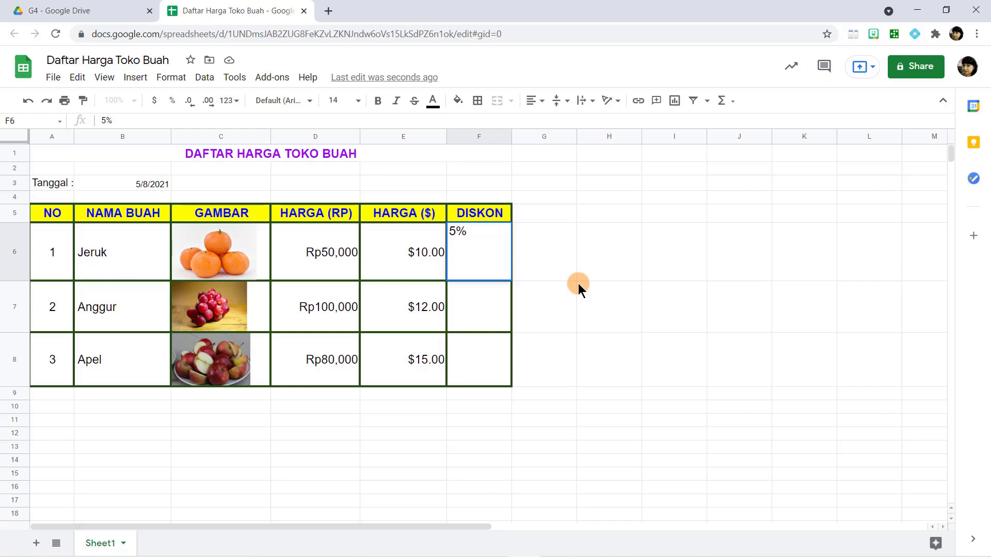
key("Return")
type("10")
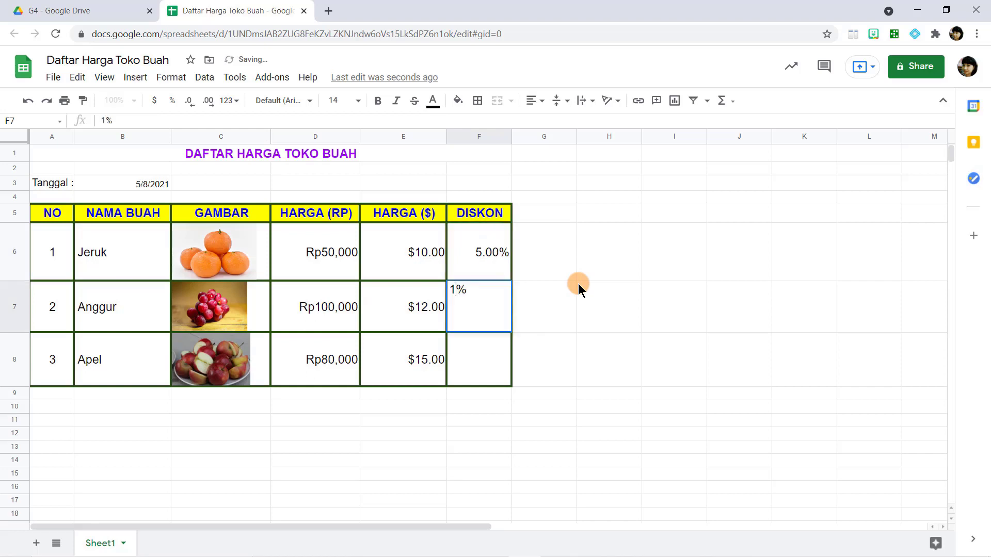
key("Return")
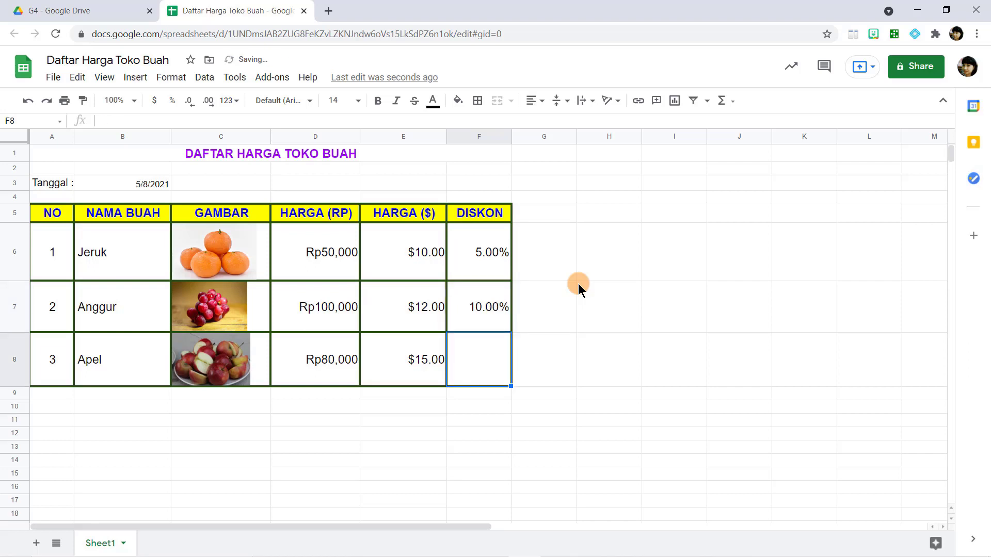
type("12")
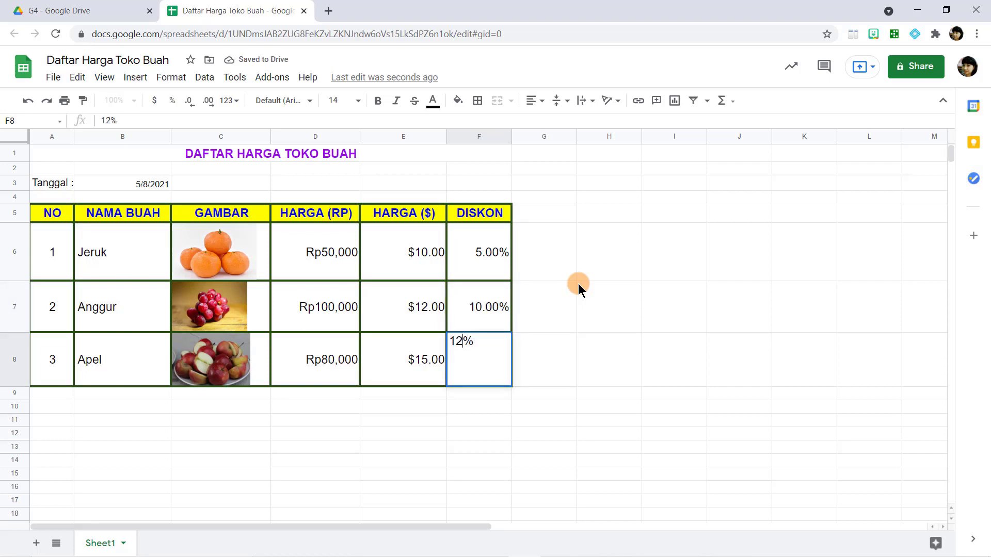
key("Return")
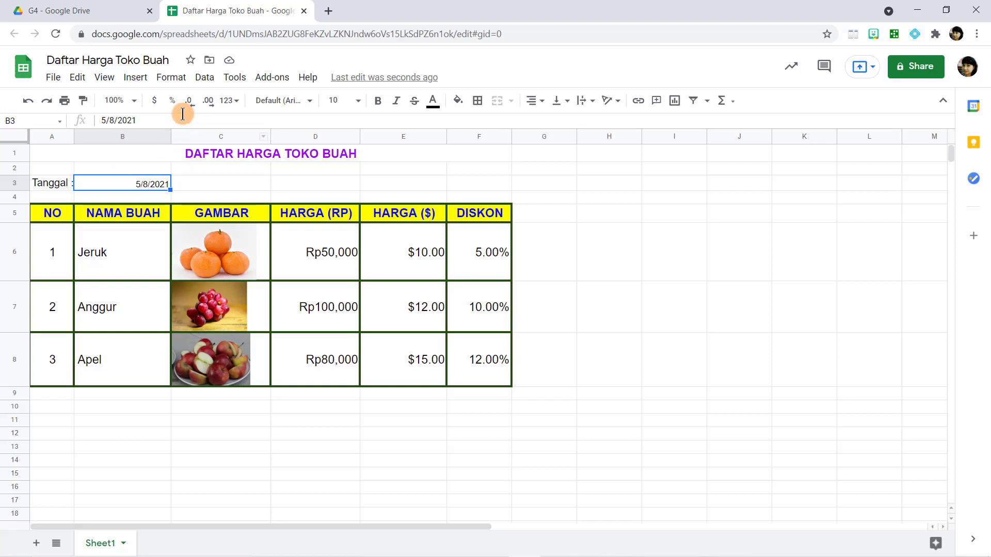
Format the date in B3 with the custom date style "Tuesday, August 5, 1930" showing weekday, month name, day and year.
left_click(177, 81)
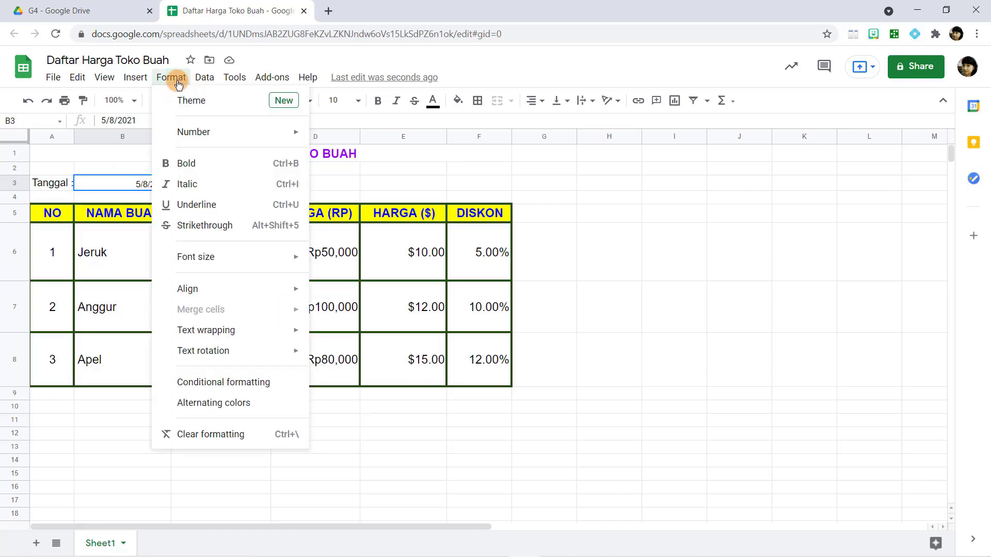
mouse_move(207, 134)
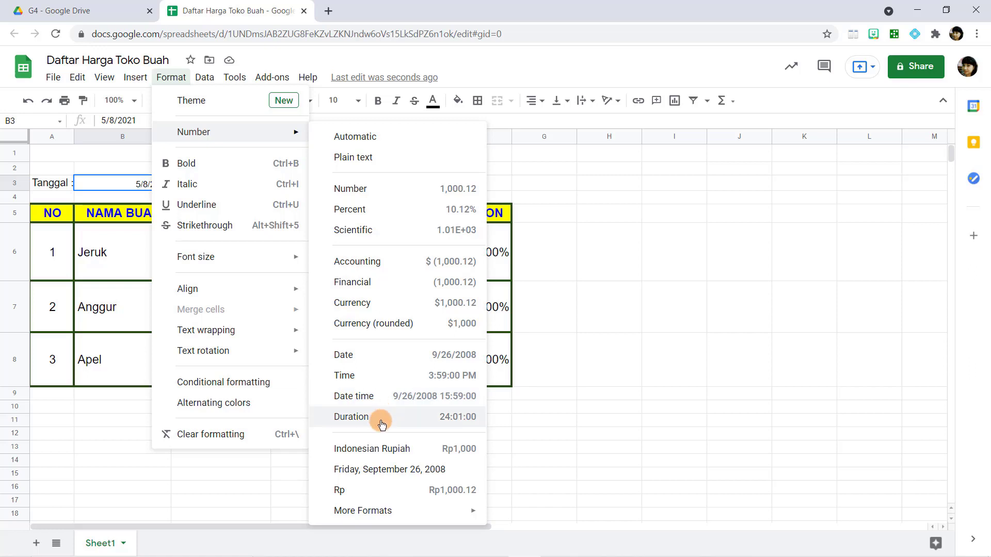
mouse_move(447, 521)
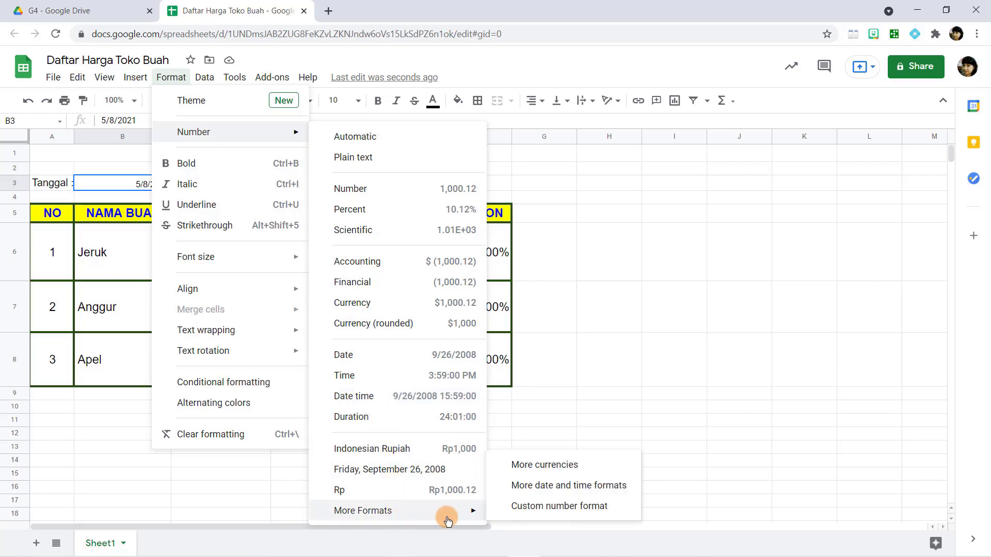
left_click(474, 519)
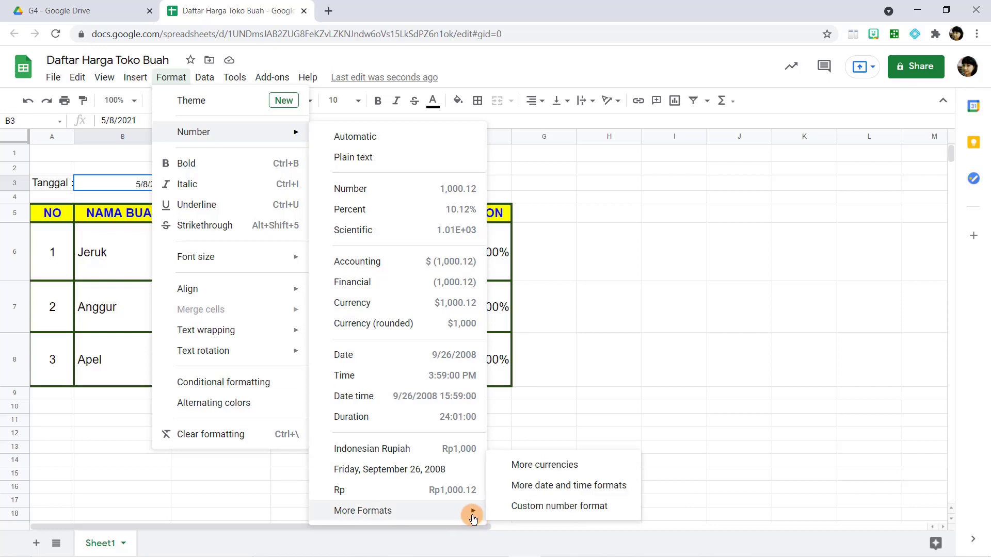
left_click(530, 487)
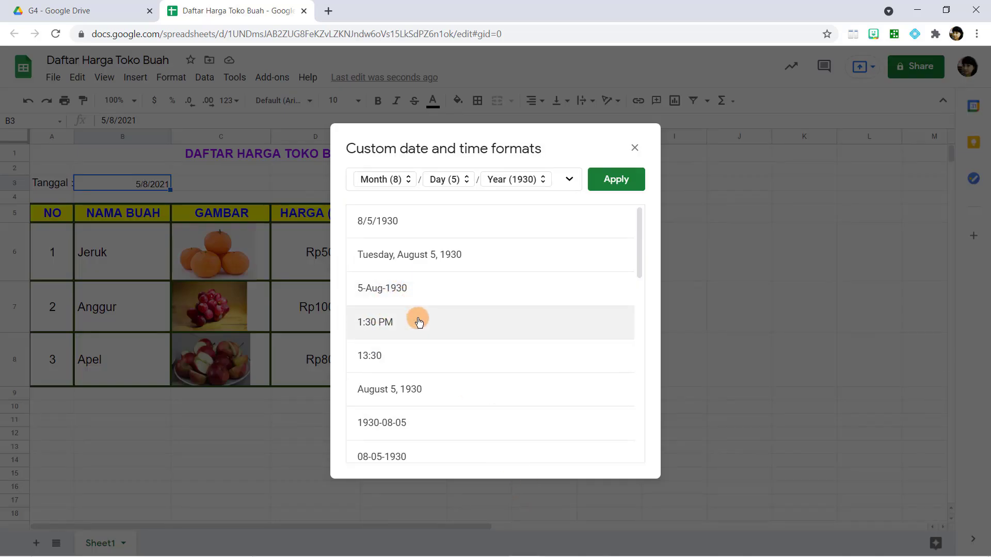
left_click(478, 262)
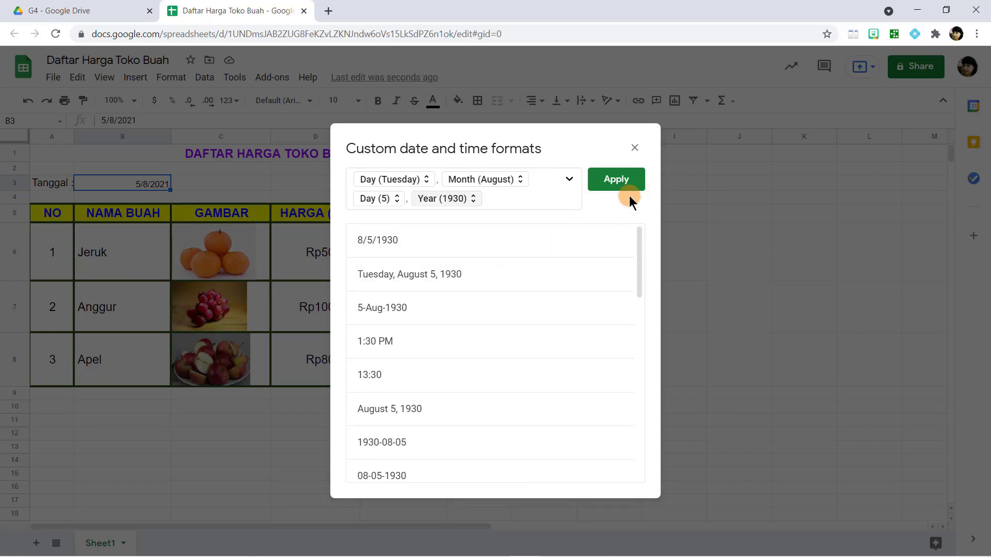
left_click(616, 182)
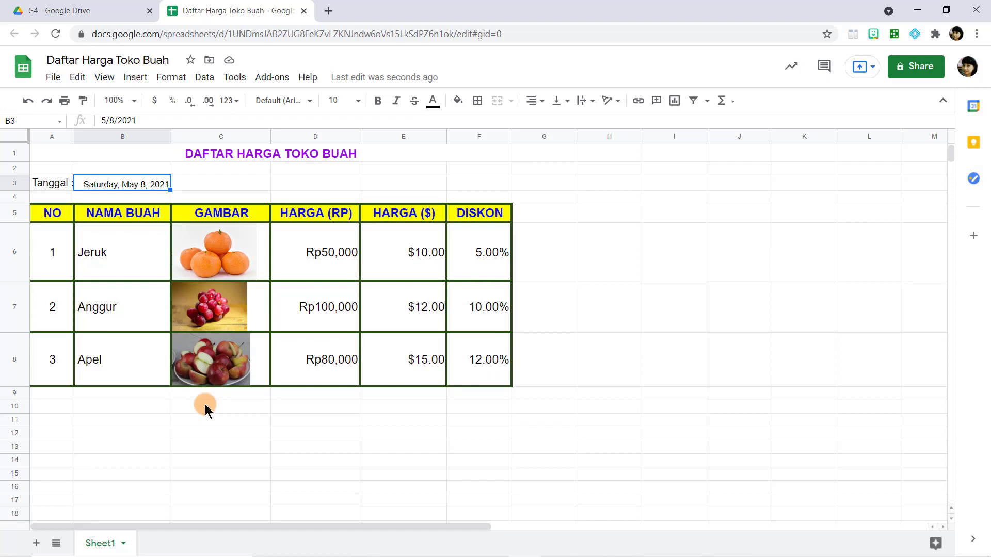
Start inserting an image over the cells from C9 and search Google images for "toko buah kartun".
left_click(202, 426)
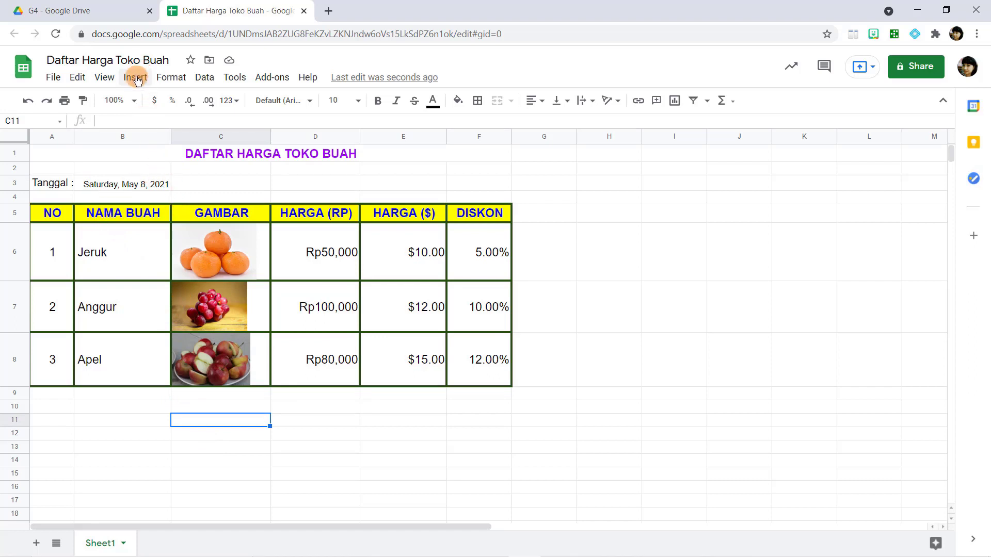
left_click(176, 397)
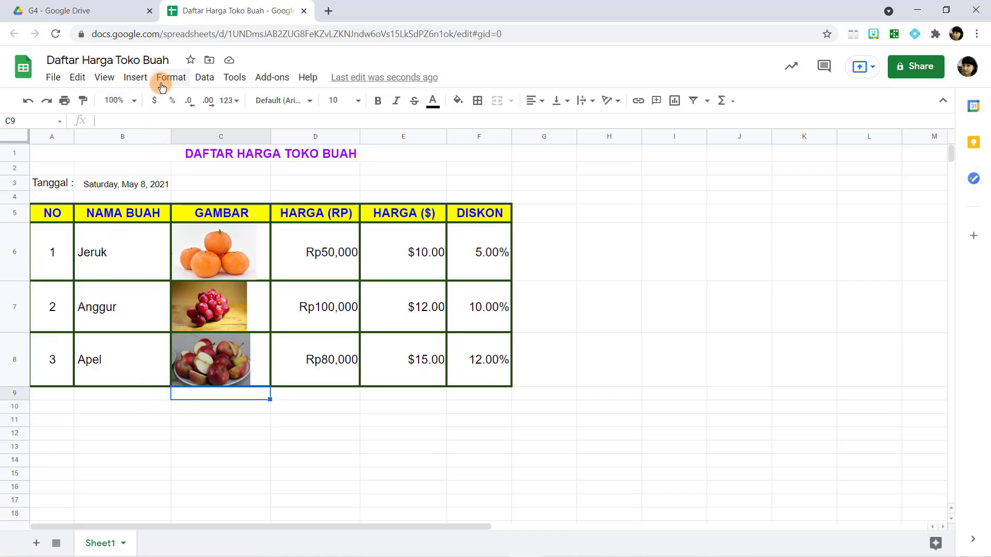
left_click(135, 79)
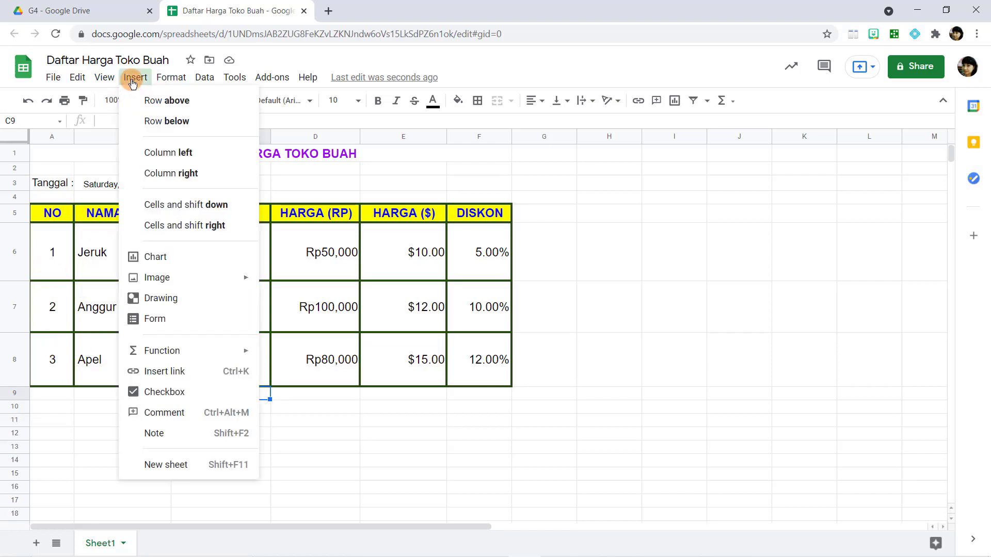
mouse_move(186, 278)
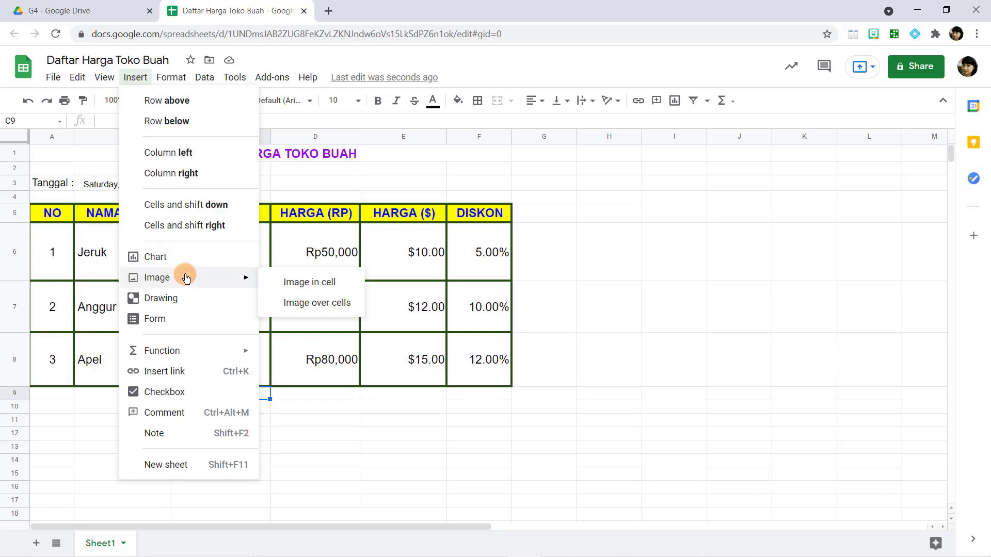
left_click(306, 303)
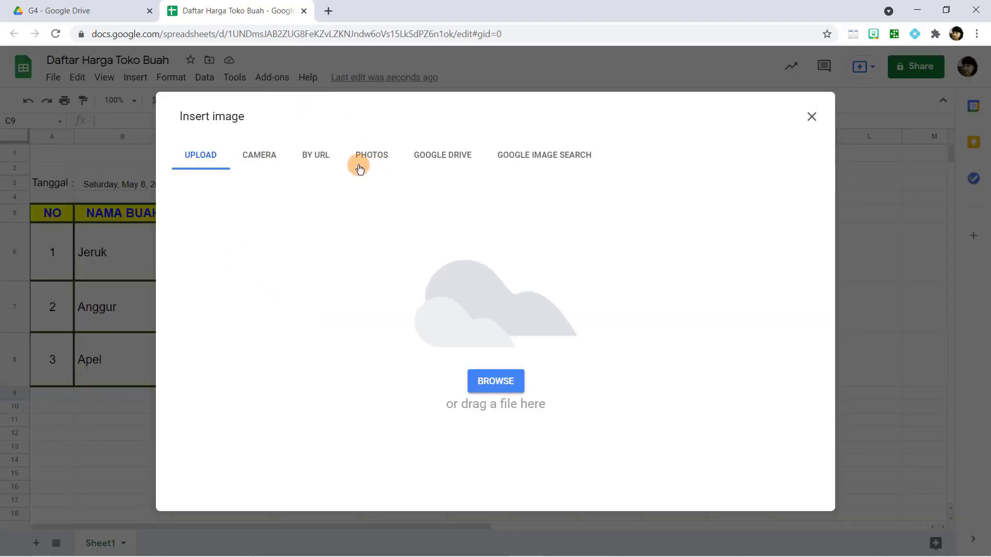
left_click(518, 165)
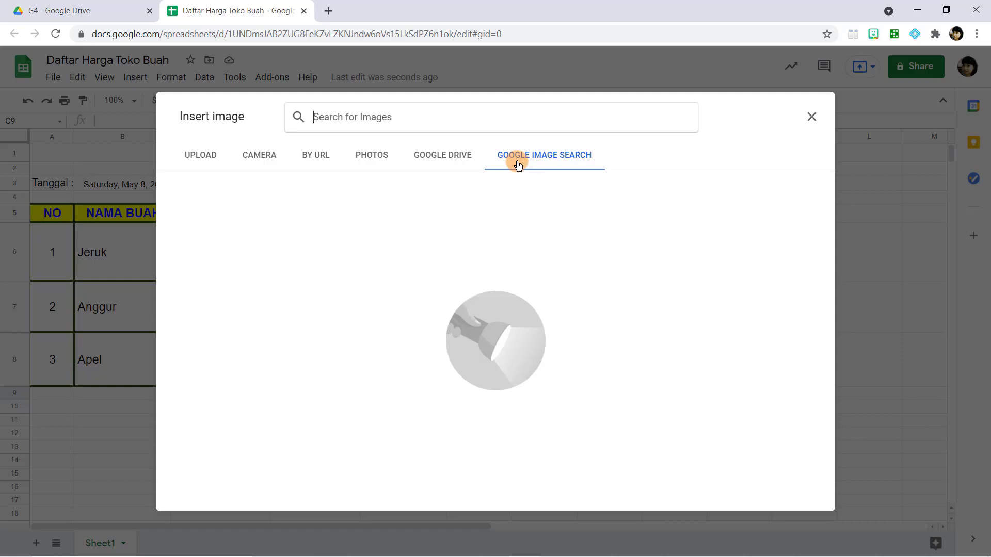
type("toko")
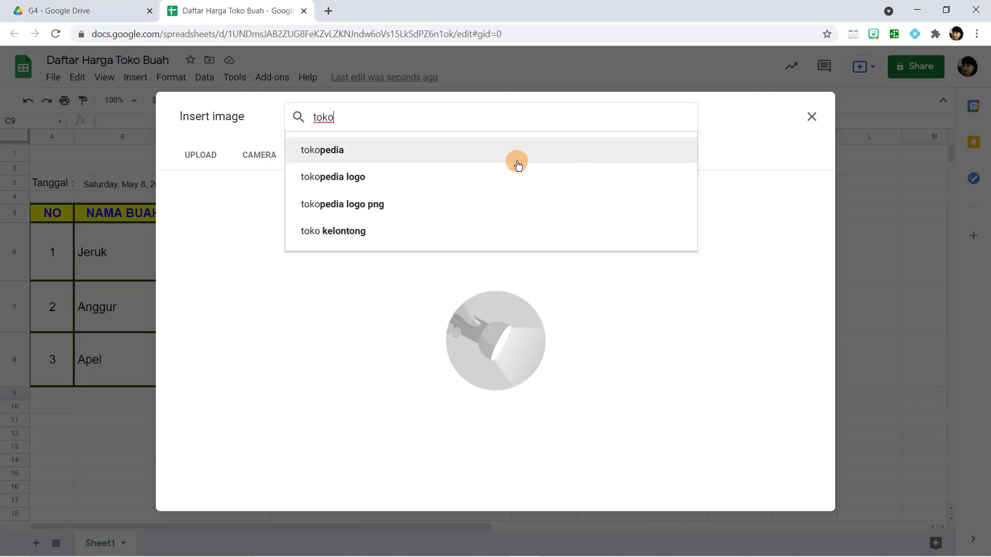
type(" buah")
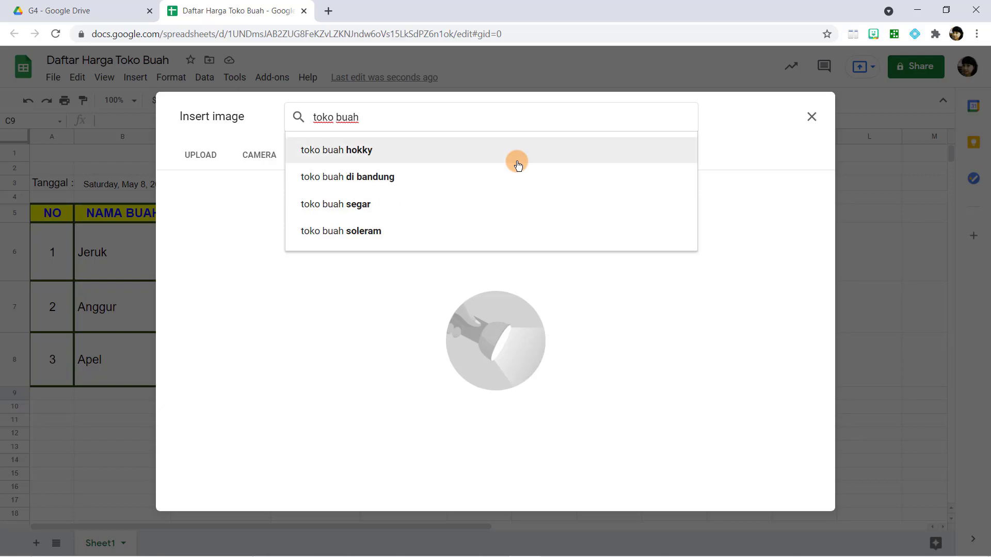
type(" kartun")
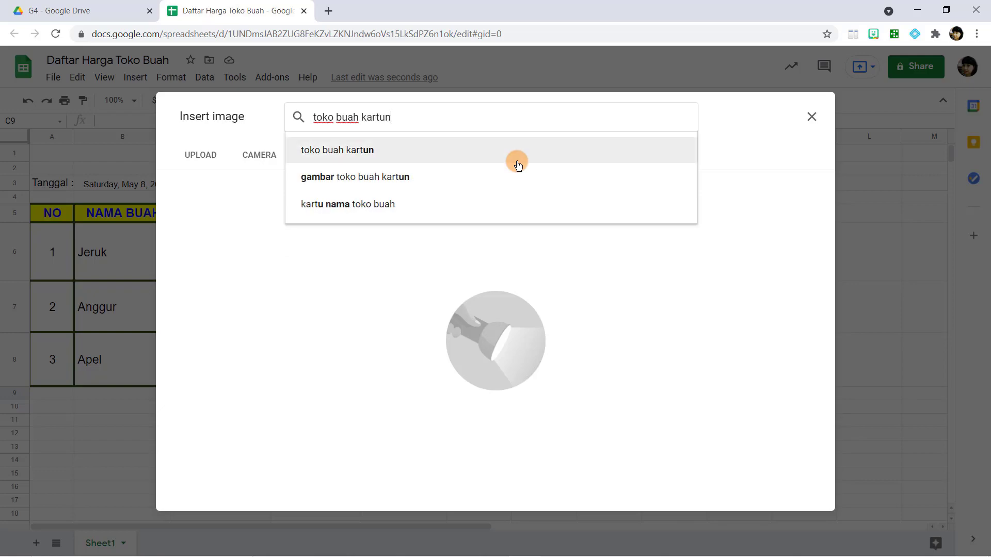
left_click(517, 160)
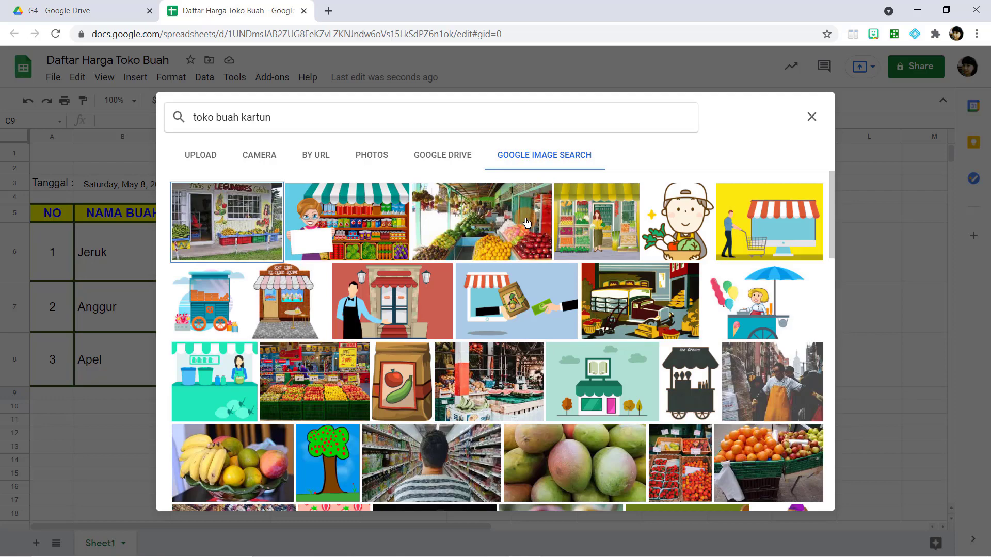
Insert the cartoon of the woman in a pink dress carrying a grocery bag from the image results.
scroll(471, 264, "down", 3)
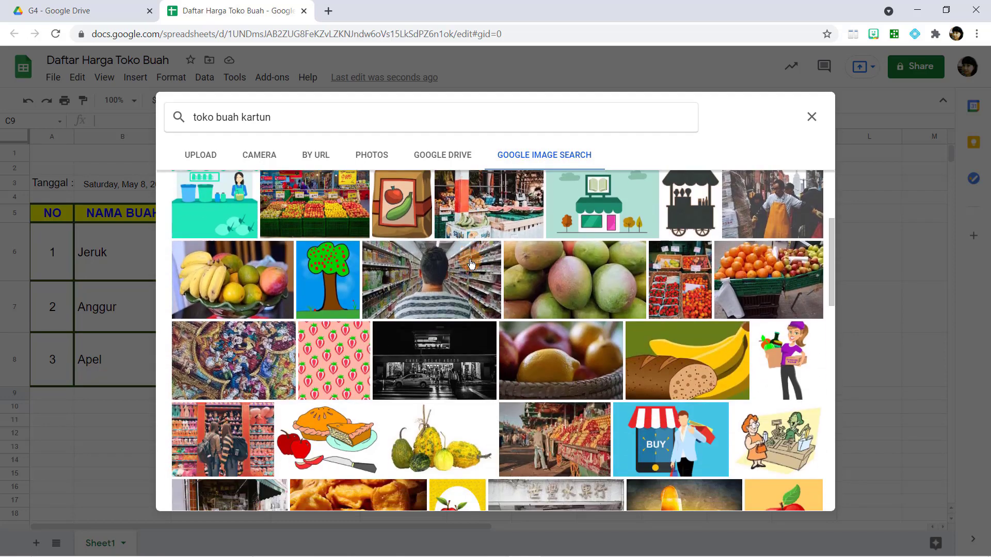
scroll(692, 274, "down", 4)
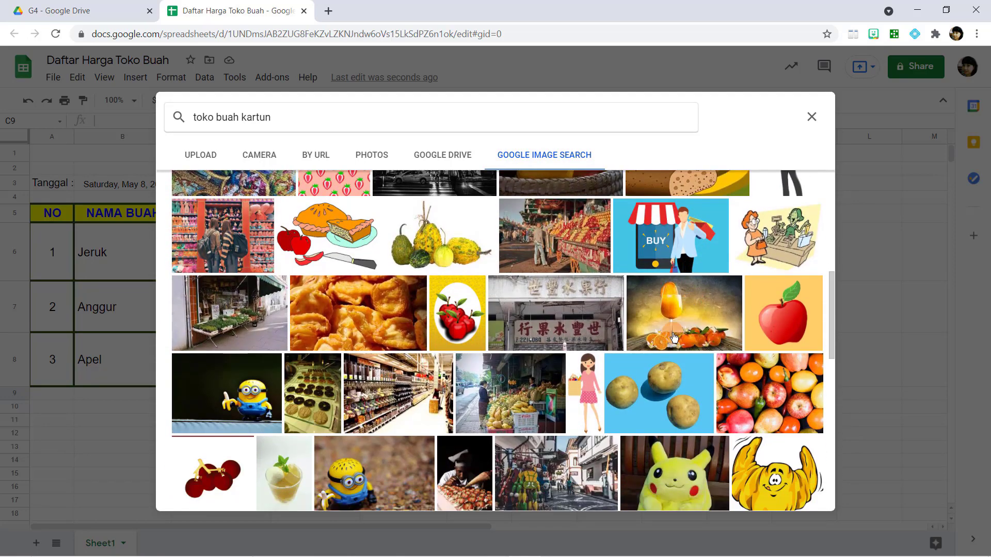
left_click(588, 397)
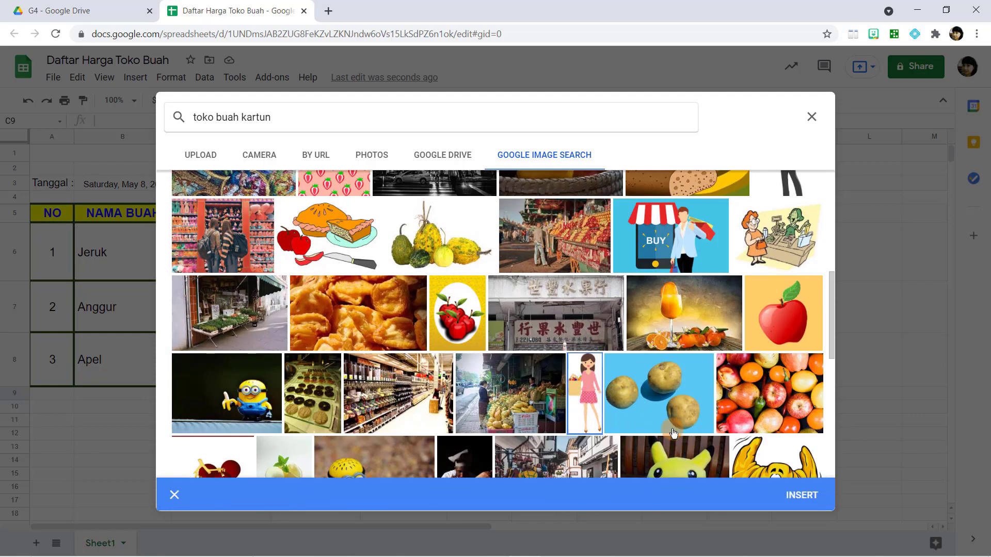
left_click(805, 495)
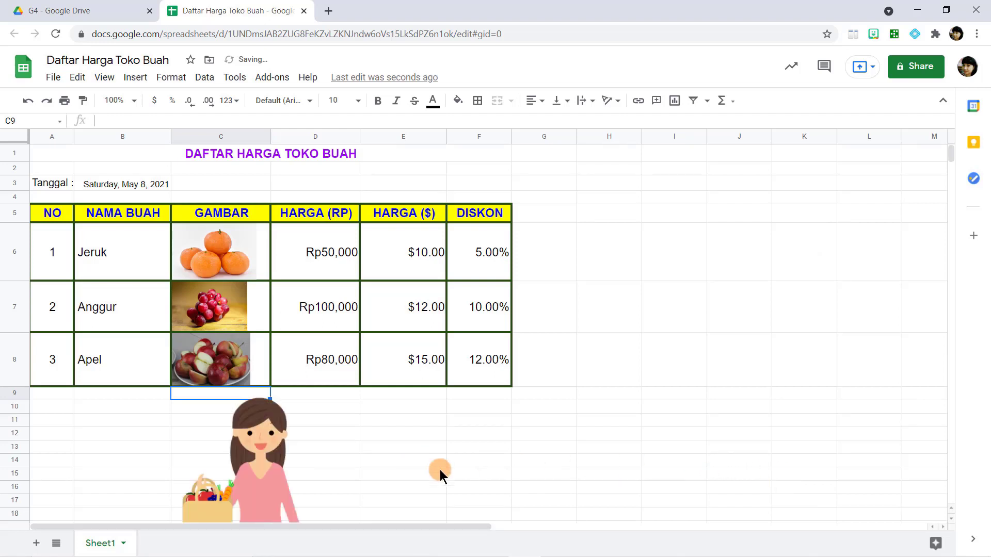
Move the cartoon woman from below the table to the empty area beside the DISKON column, over columns G and H.
left_click_drag(251, 450, 558, 338)
left_click(246, 471)
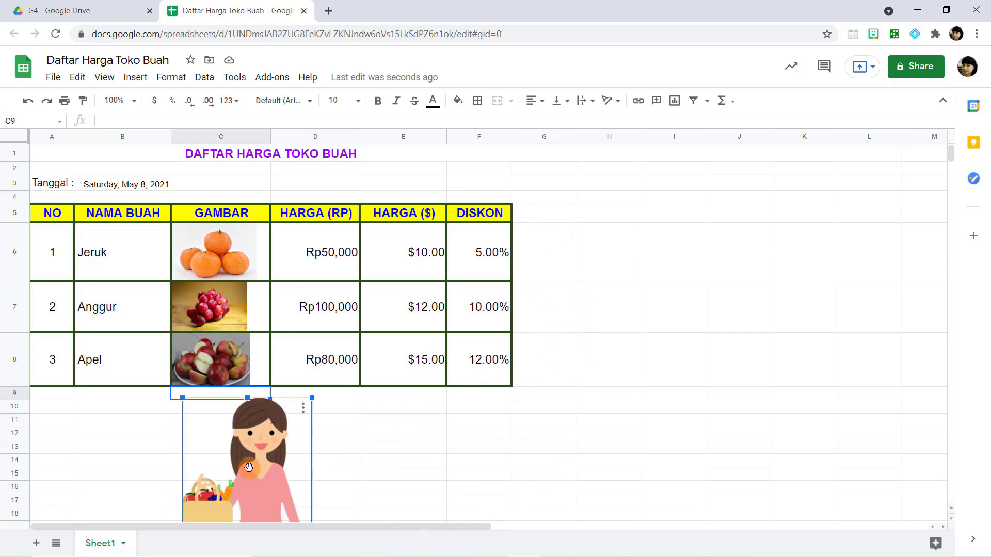
left_click_drag(246, 472, 601, 271)
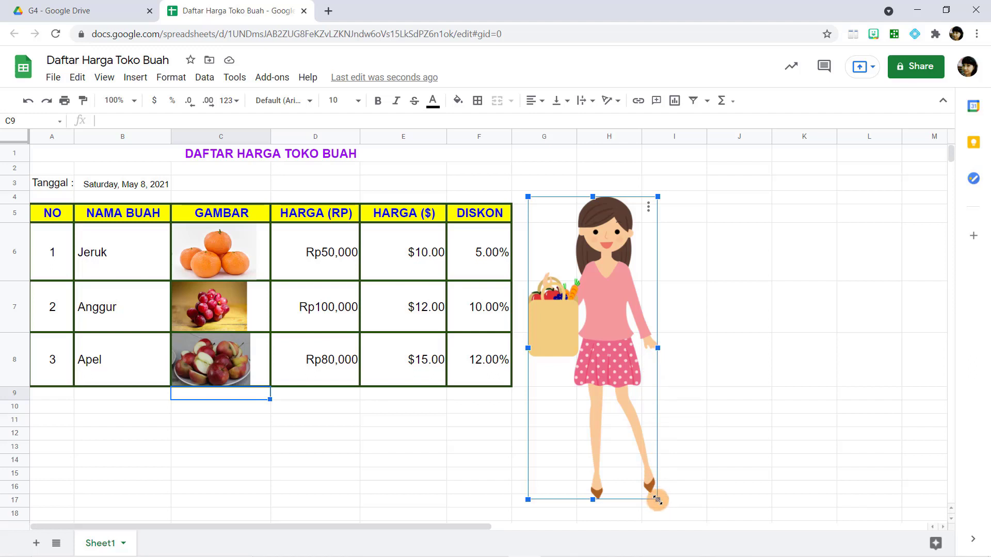
Shrink the cartoon woman to fit within the height of table rows 5 to 8 and place her close beside the DISKON column.
left_click_drag(656, 498, 580, 376)
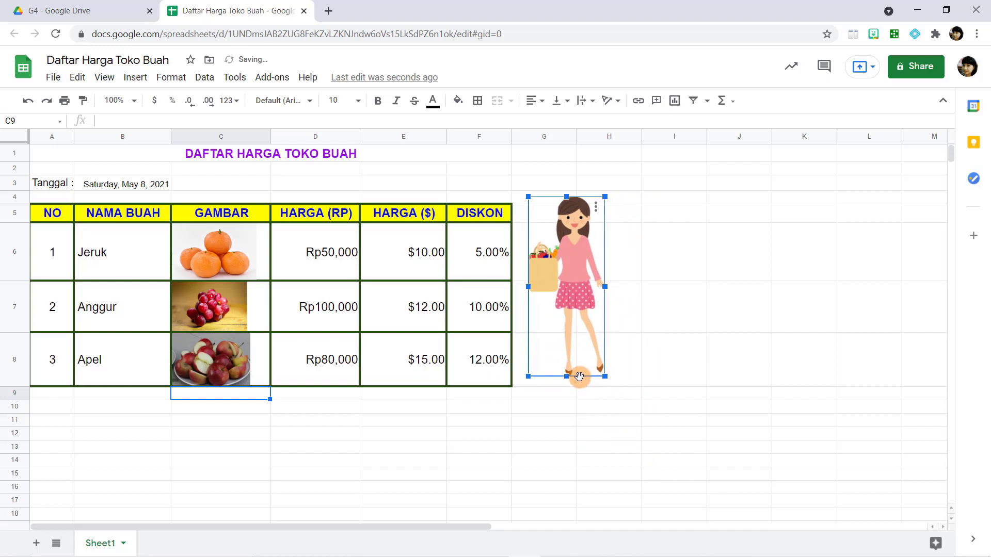
left_click_drag(565, 316, 562, 319)
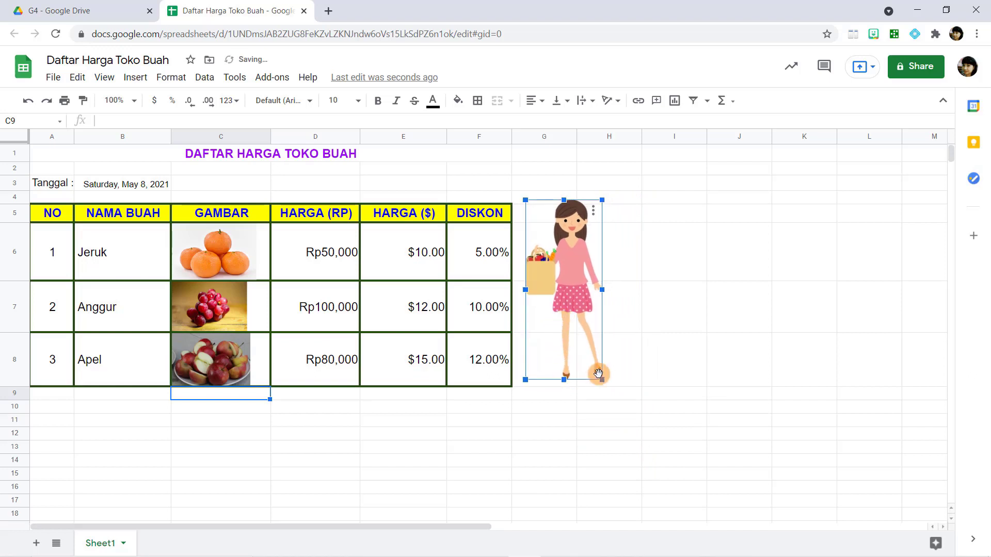
left_click_drag(603, 382, 589, 355)
left_click_drag(555, 318, 548, 334)
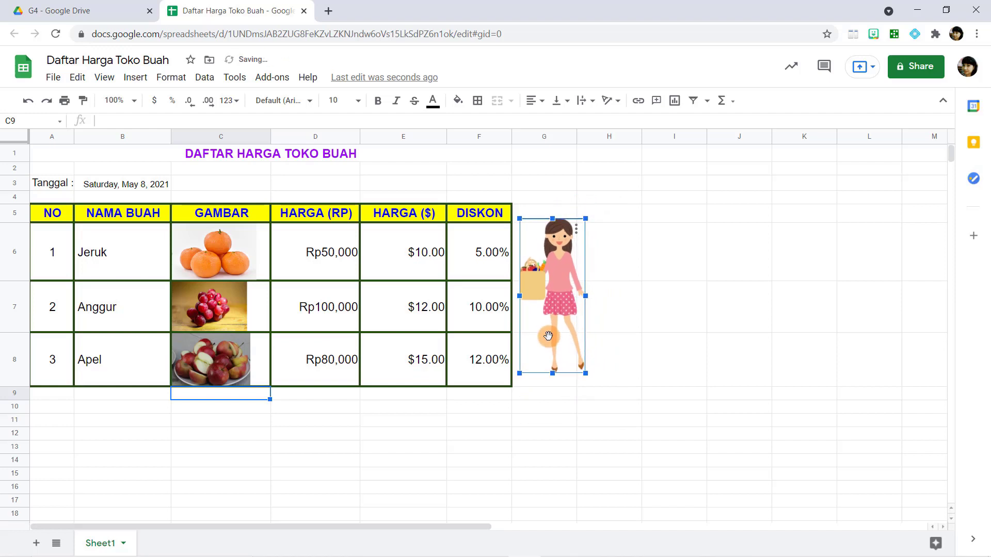
left_click(538, 450)
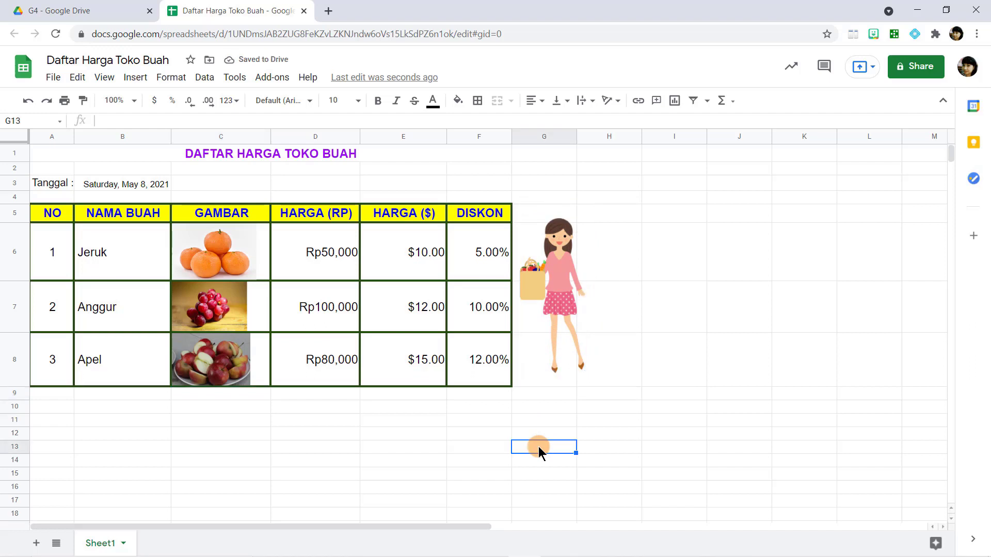